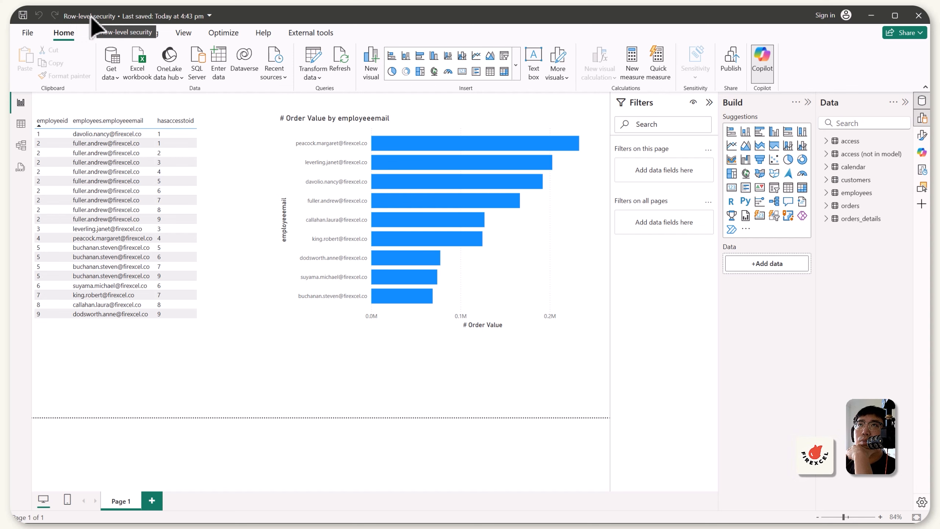
- Review the access table's data and the model's table relationships in a widened diagram, and return to the report page
click(21, 124)
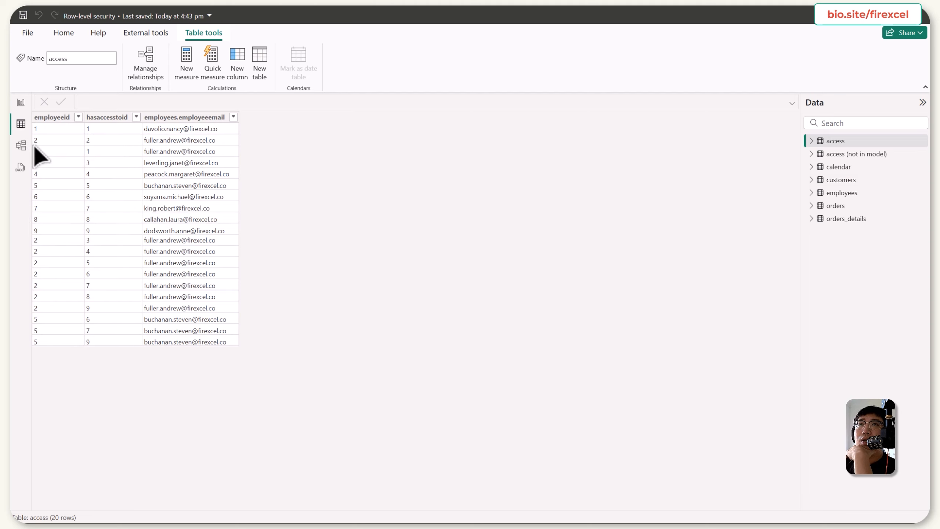
click(22, 146)
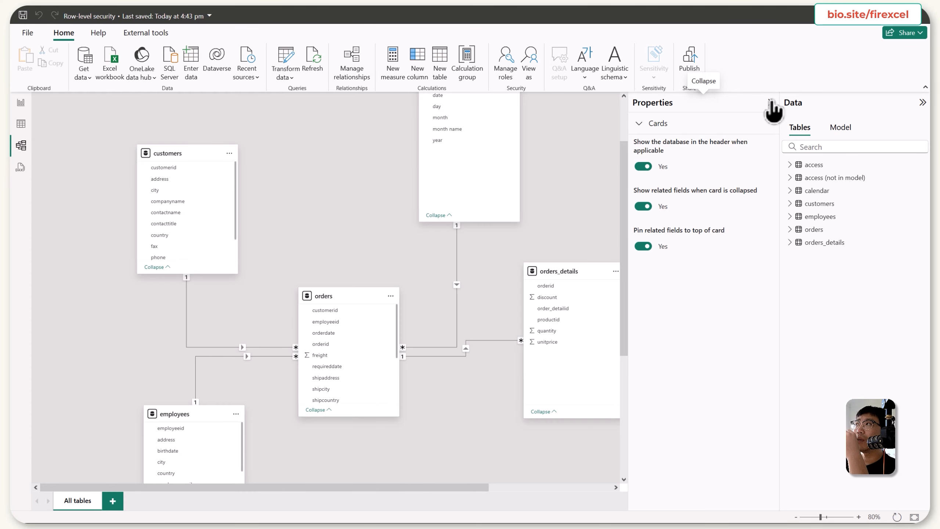
click(772, 102)
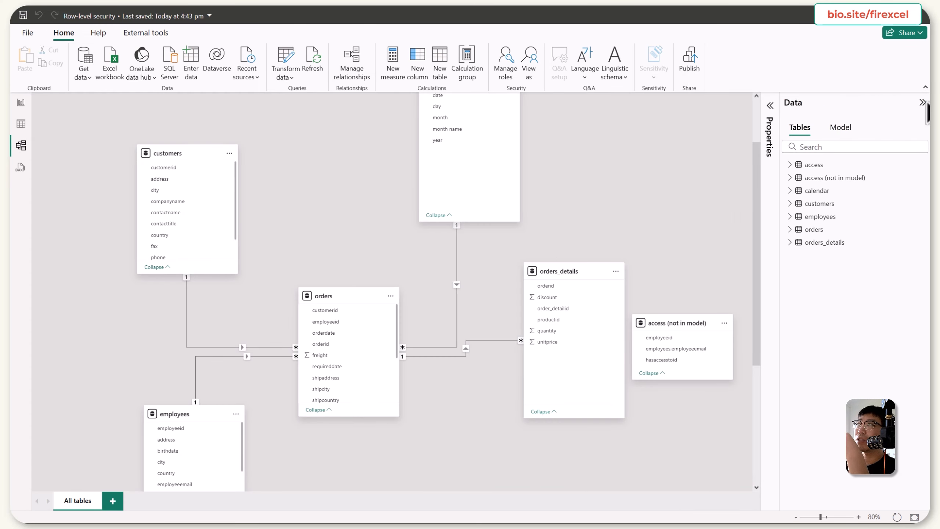
click(923, 102)
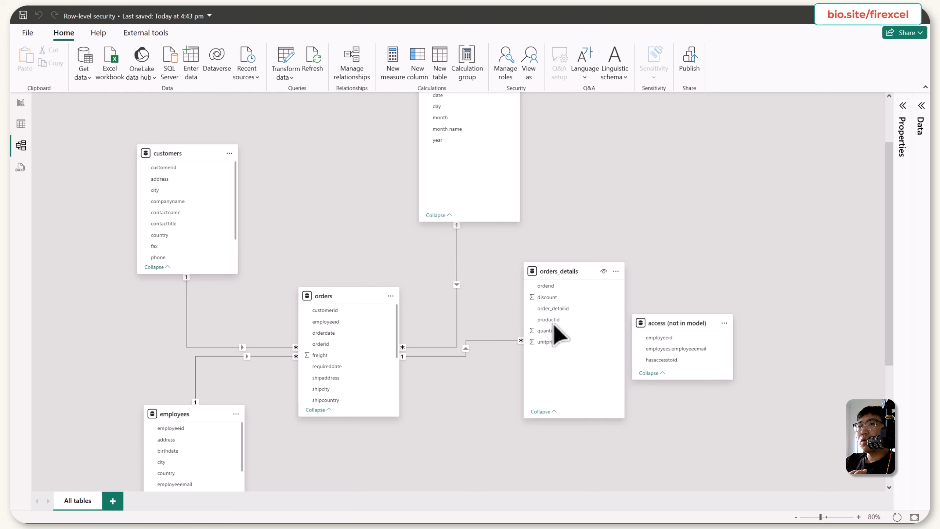
click(20, 102)
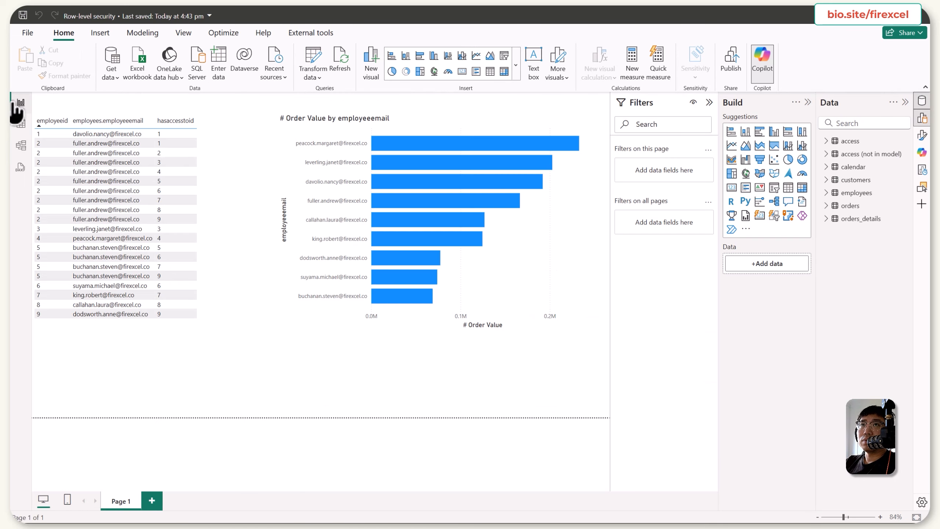
- Copy the email of employee 4 from the access table visual and preview the report as that user under the org_access role
click(97, 239)
right_click(97, 240)
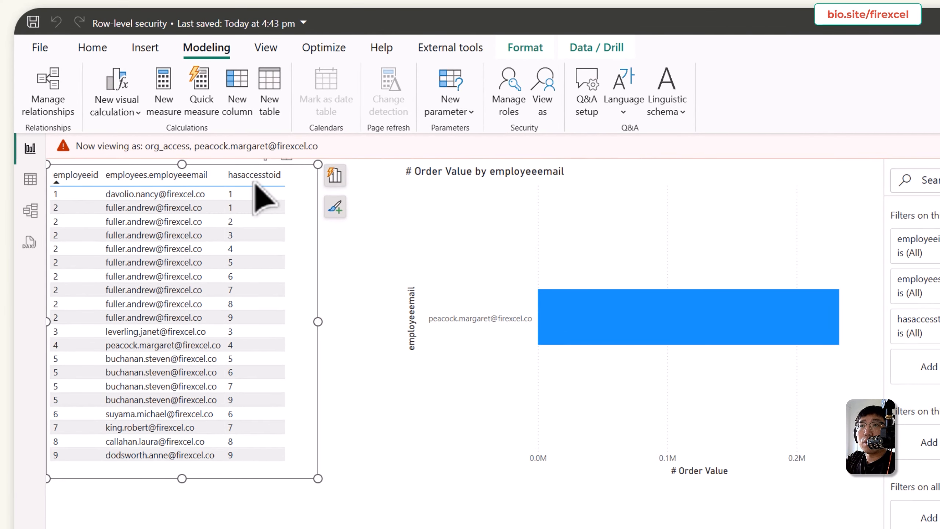
- Copy the email of employee 5 from the table visual and preview the report as that user under the org_access role
click(200, 344)
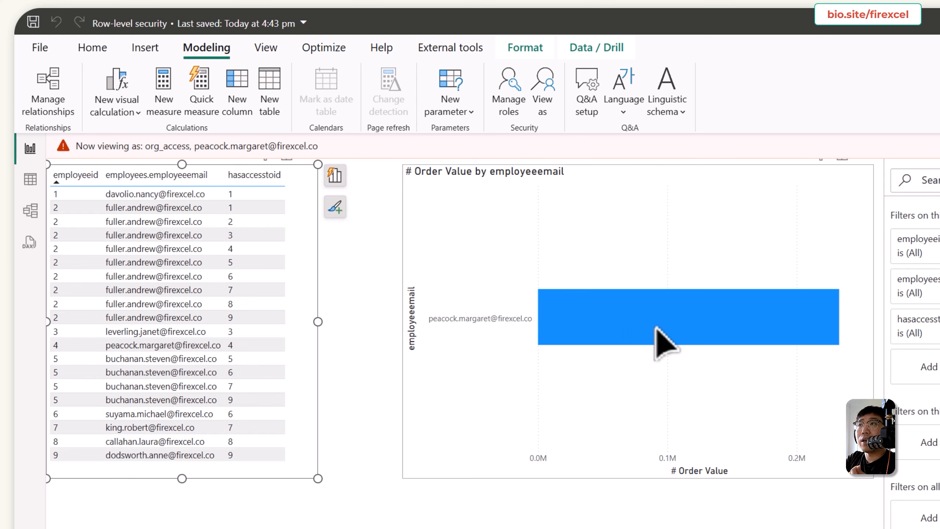
right_click(172, 360)
mouse_move(246, 465)
click(343, 464)
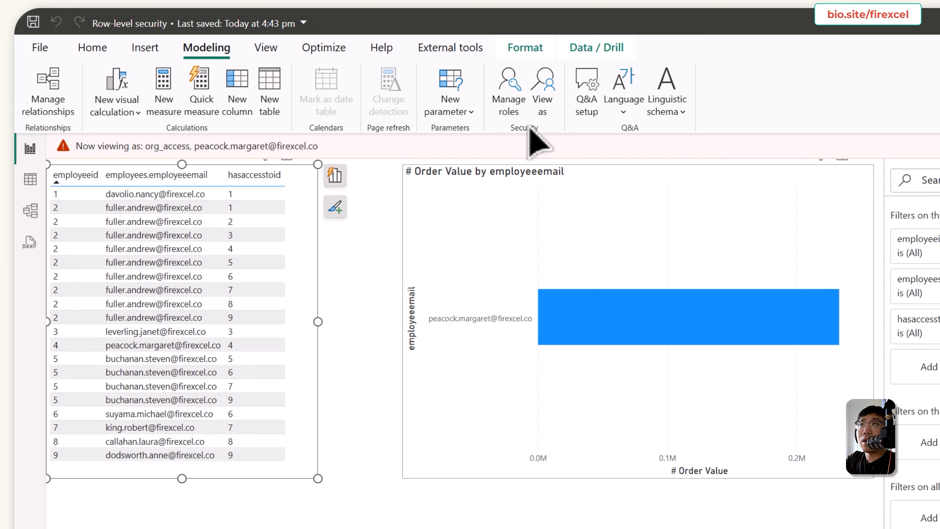
click(543, 89)
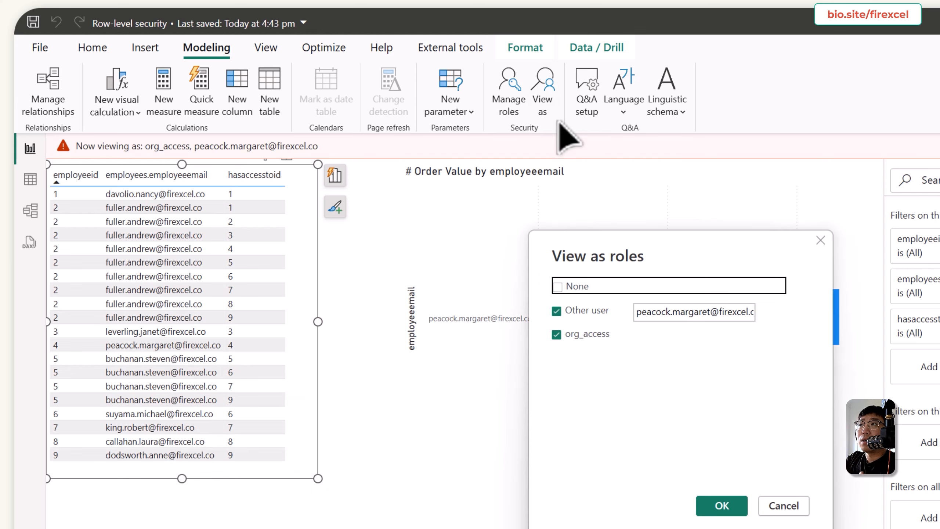
triple_click(685, 311)
right_click(685, 311)
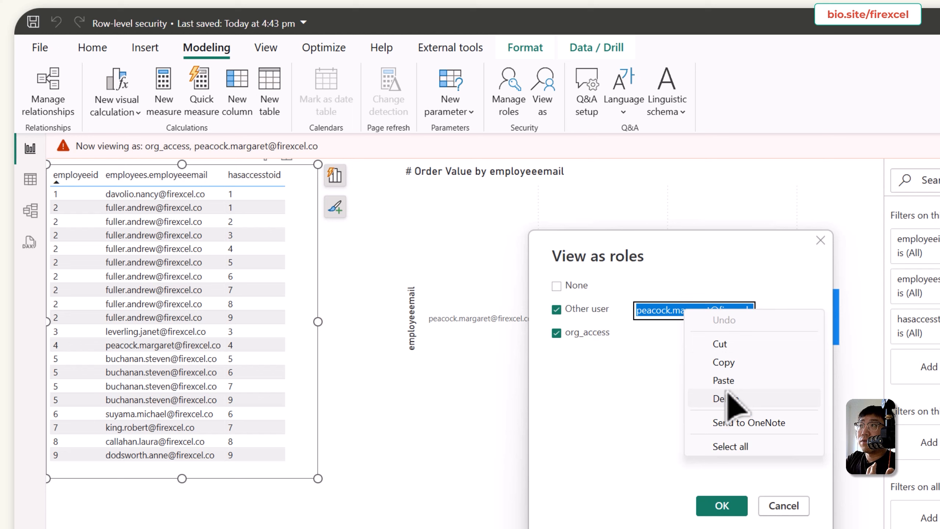
click(724, 382)
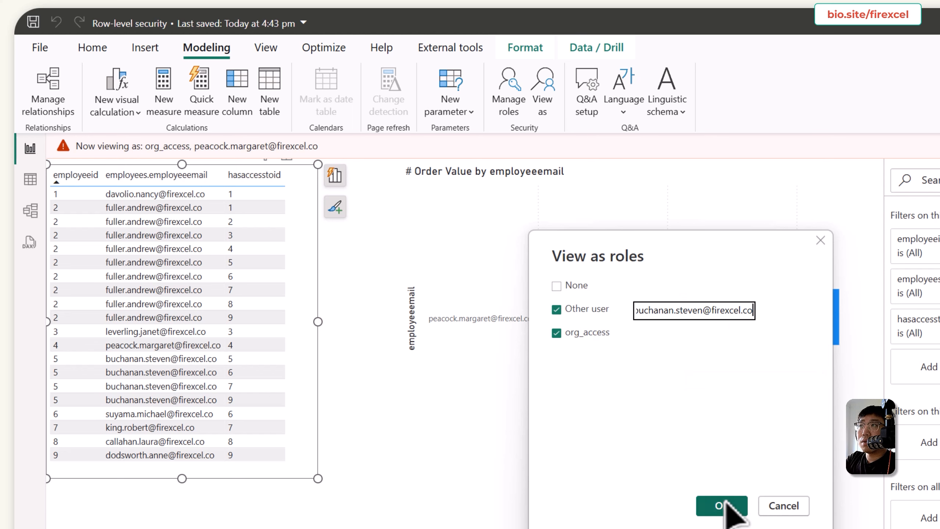
click(721, 505)
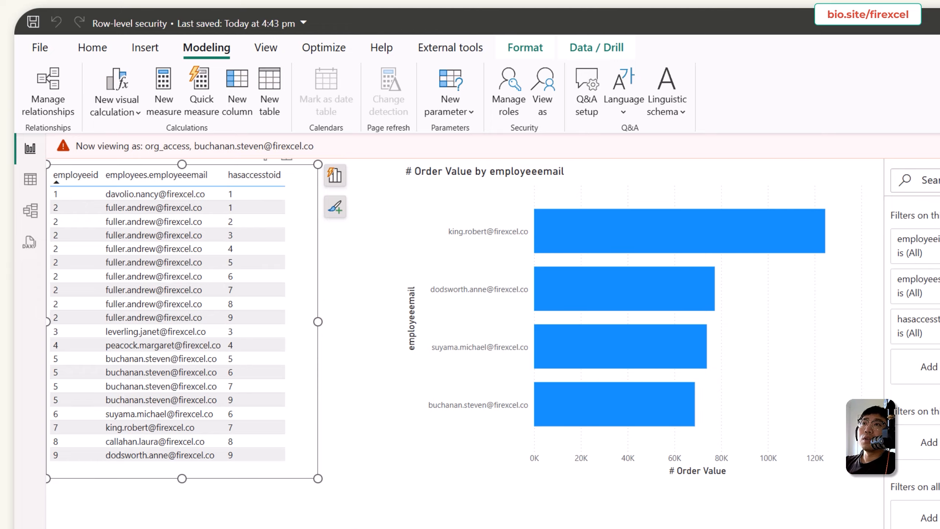
- Close the row-level security report without saving the changes
key(Escape)
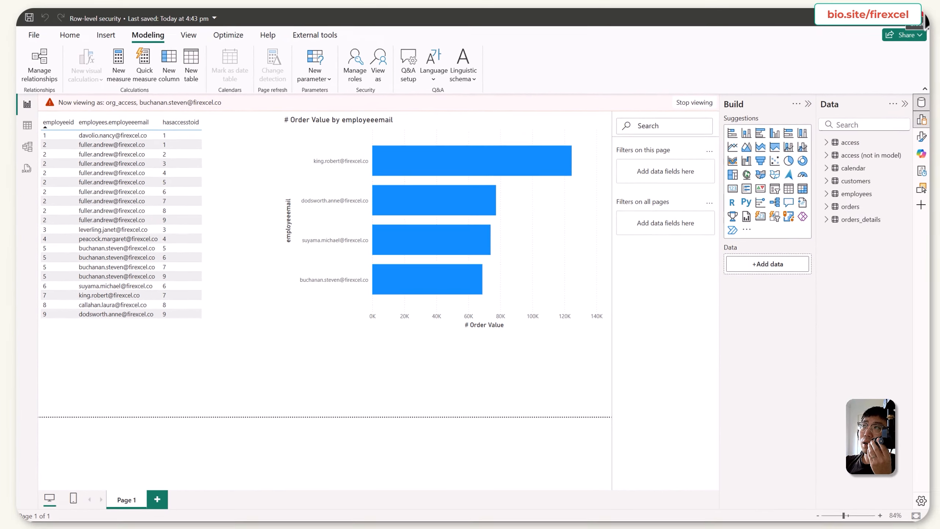
click(924, 19)
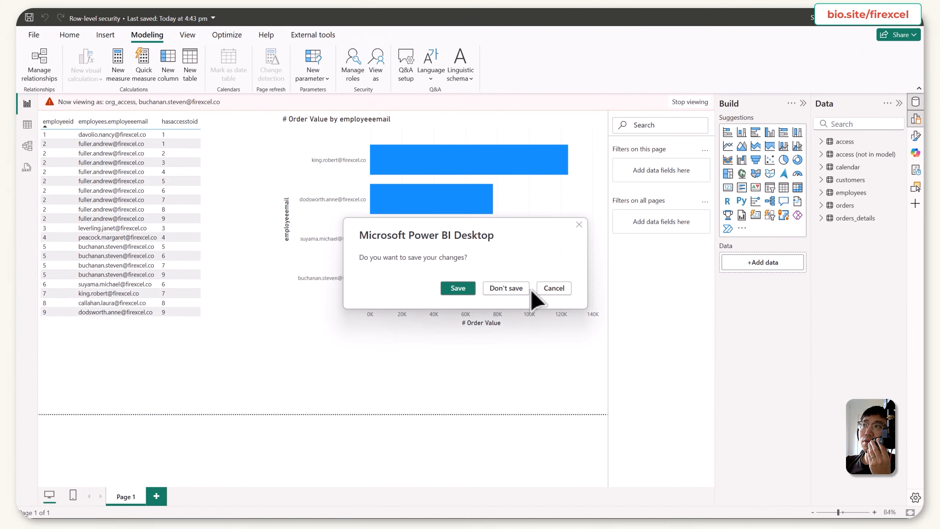
click(525, 291)
- Locate Row-level security baseline.pbix in the PBI002-WIP folder and preview access_by_hier.csv in the csv folder
click(557, 107)
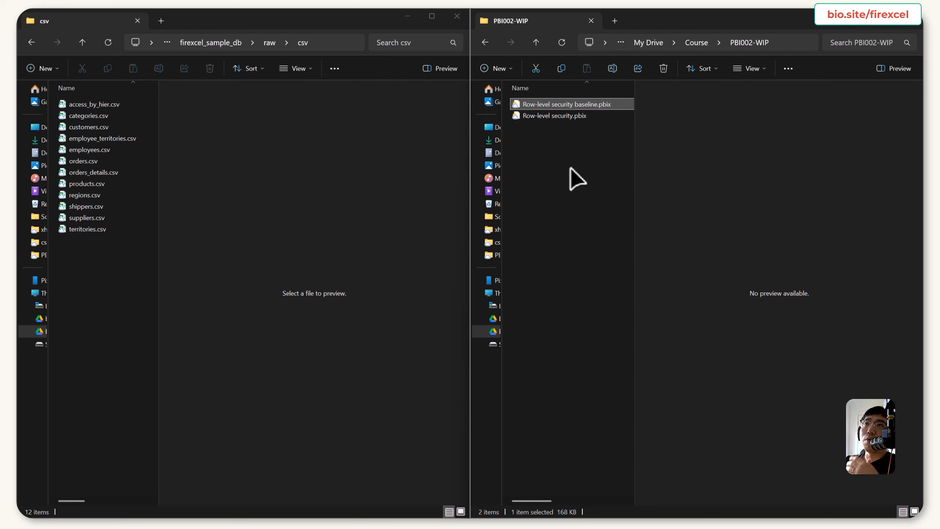
click(86, 105)
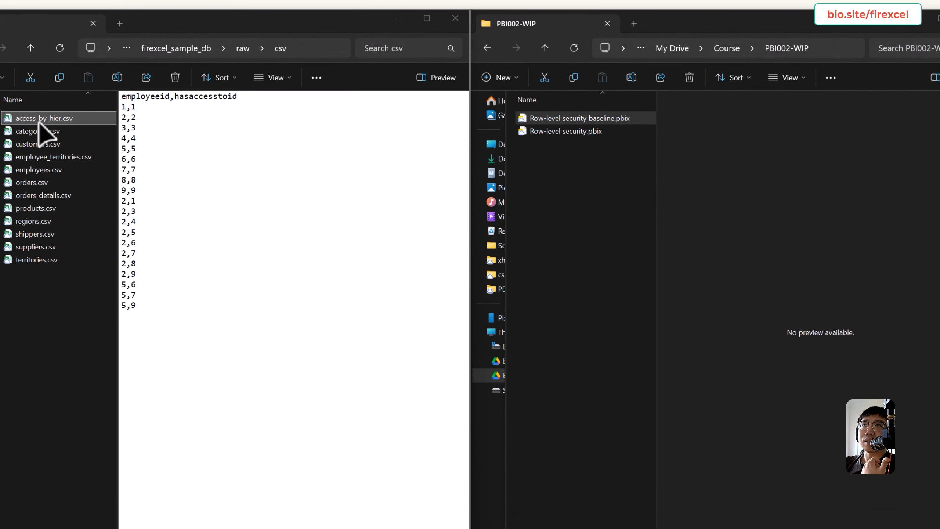
click(58, 331)
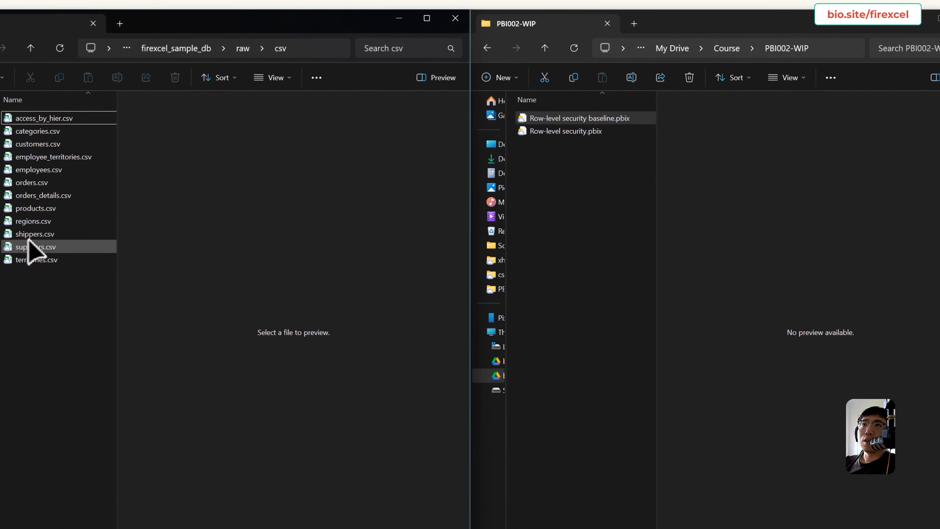
- Open employees.csv in Excel, delete all columns except employeeid and reportsto, and shrink the window to the right half of the screen
double_click(40, 171)
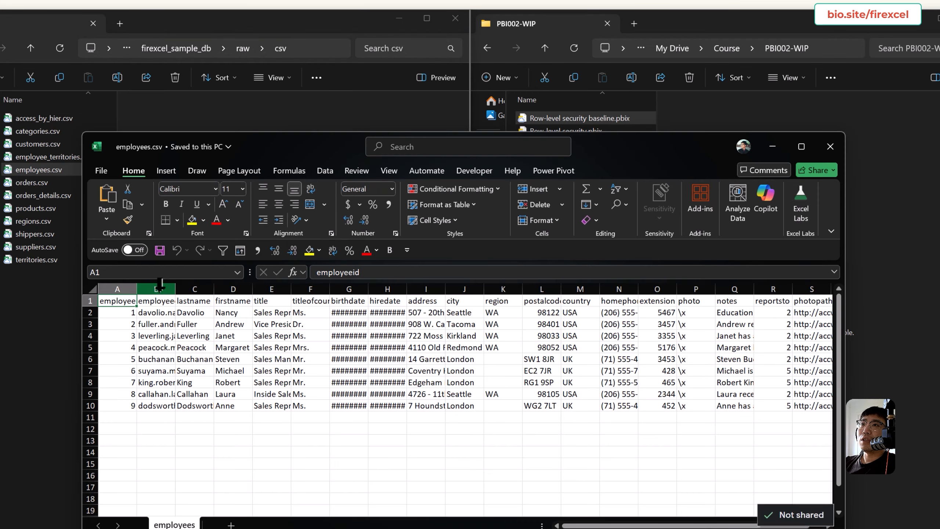
drag(159, 290, 907, 297)
key(ctrl+minus)
drag(115, 289, 151, 293)
drag(615, 157, 710, 149)
drag(174, 220, 580, 222)
click(629, 316)
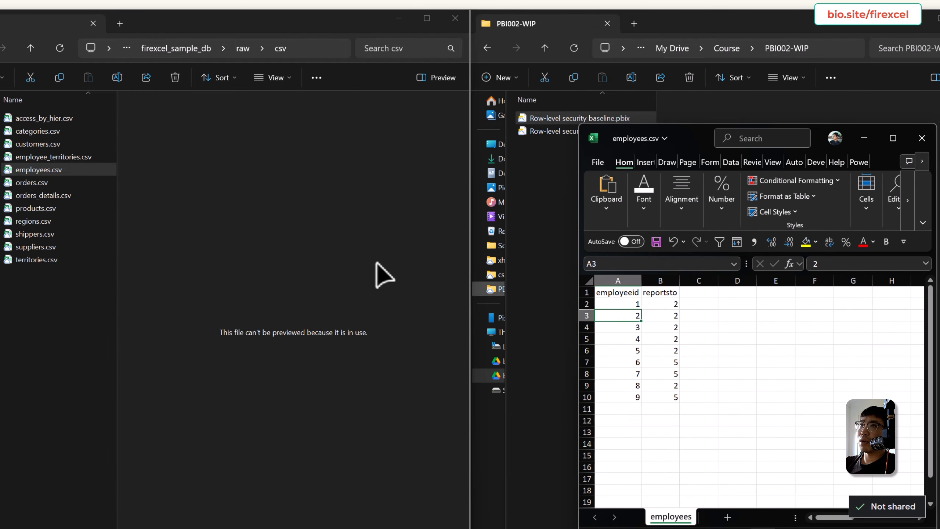
- Preview access_by_hier.csv, open it in Excel and place its window beside the employees.csv workbook
click(61, 118)
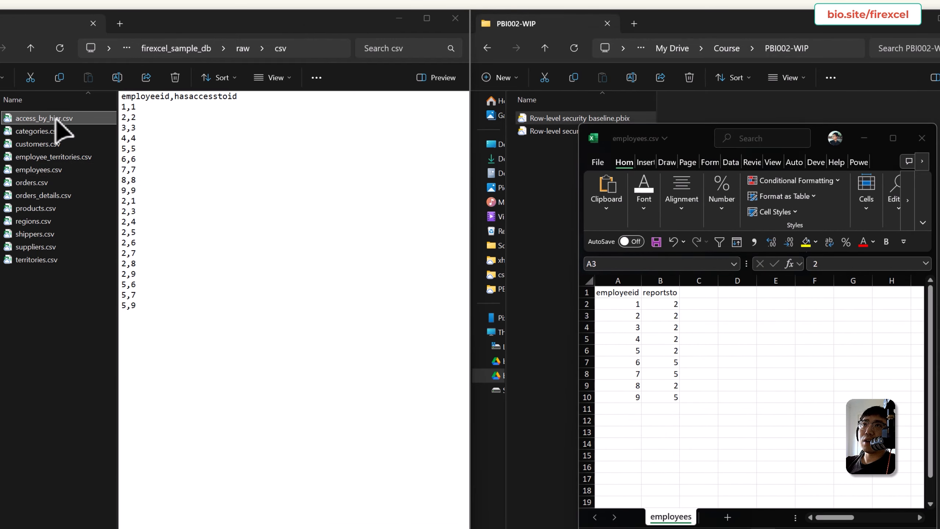
click(123, 97)
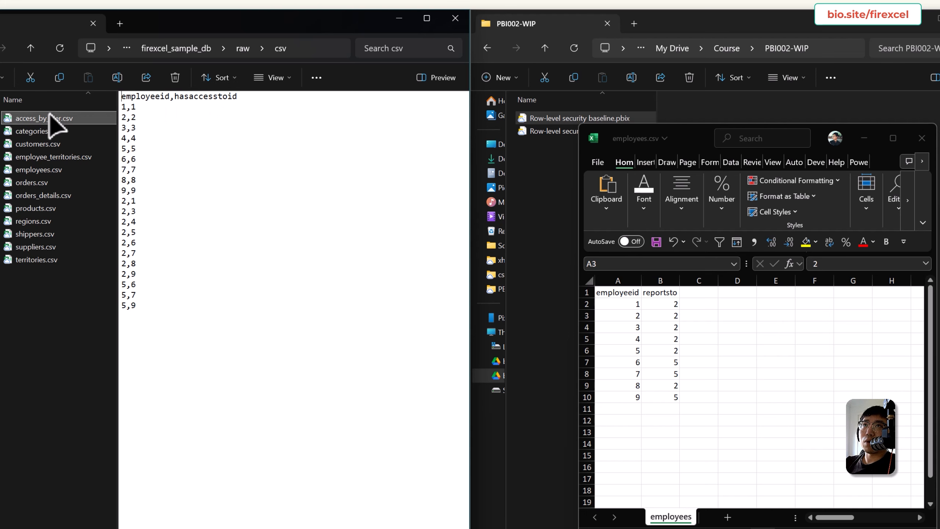
key(alt+Tab)
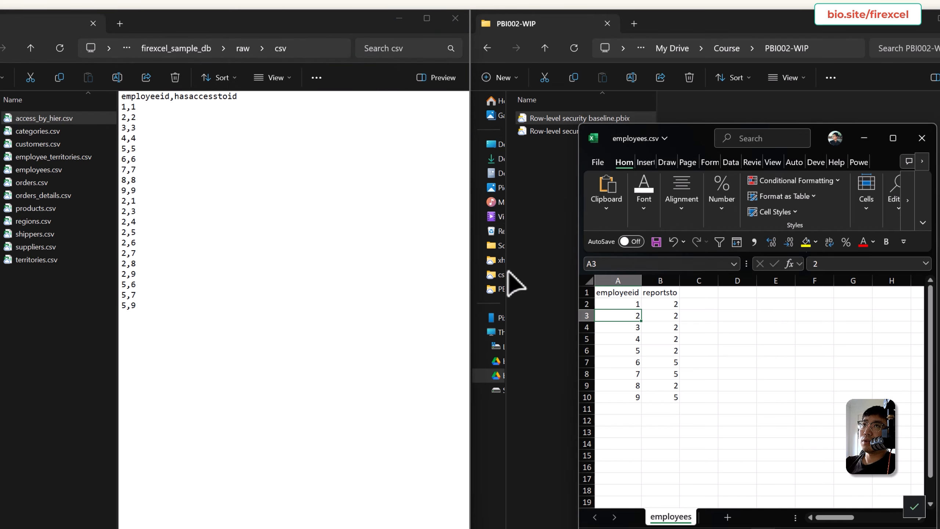
double_click(54, 117)
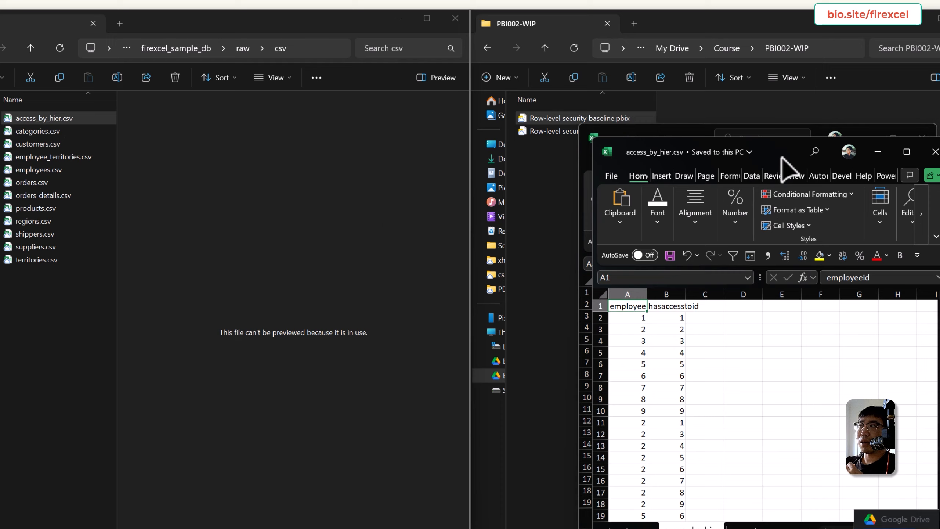
drag(791, 146, 226, 86)
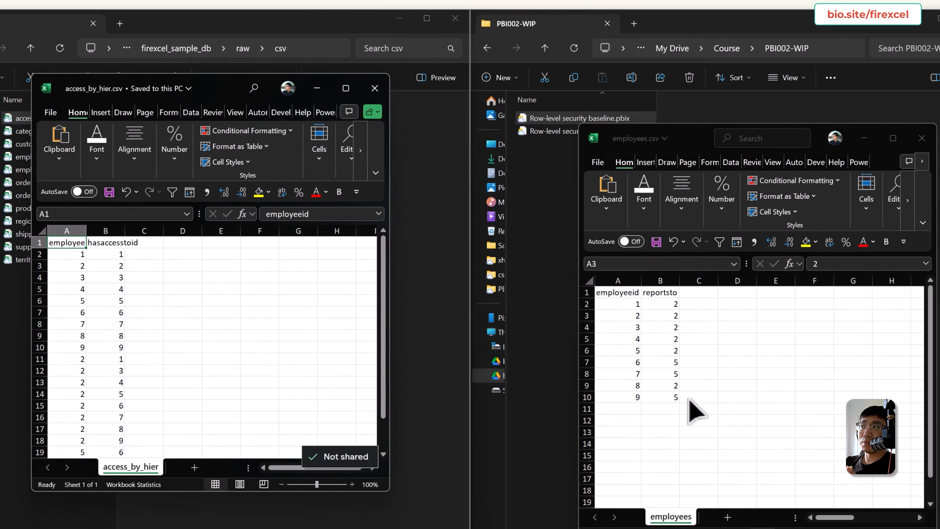
- Enlarge the access_by_hier.csv window to show all its rows and autofit the employeeid and hasaccesstoid columns
drag(635, 306, 673, 388)
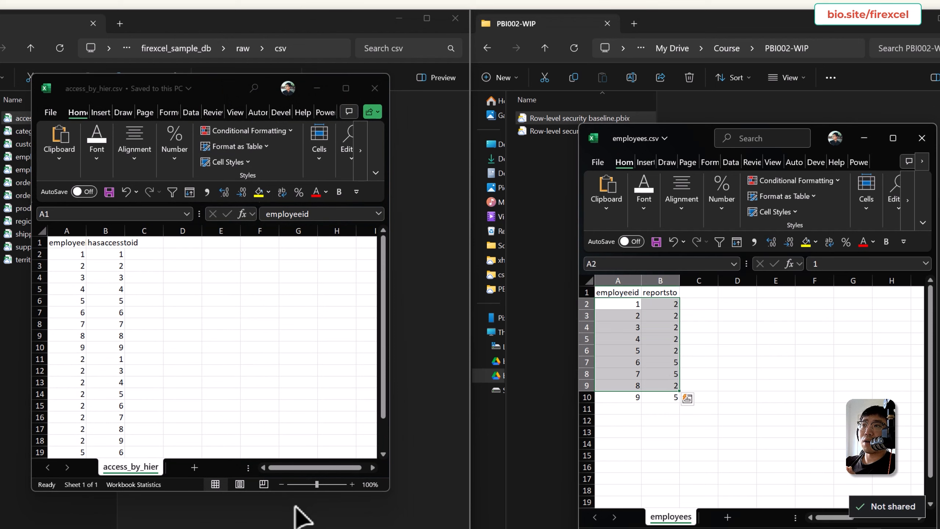
drag(388, 492, 398, 520)
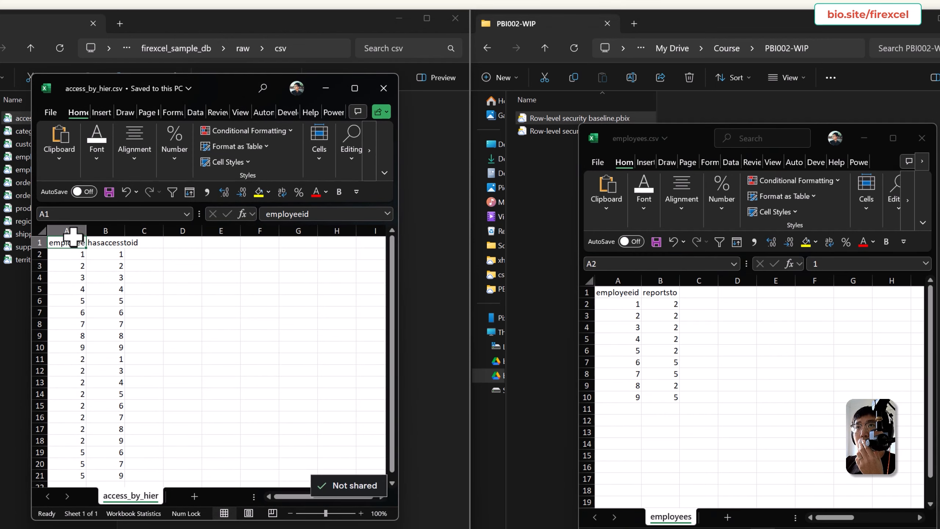
drag(74, 230, 118, 226)
double_click(86, 231)
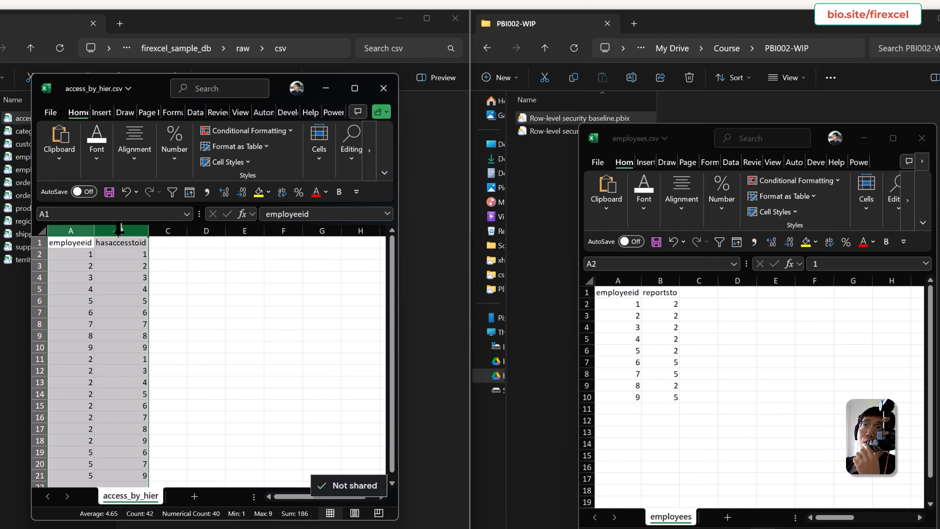
click(196, 323)
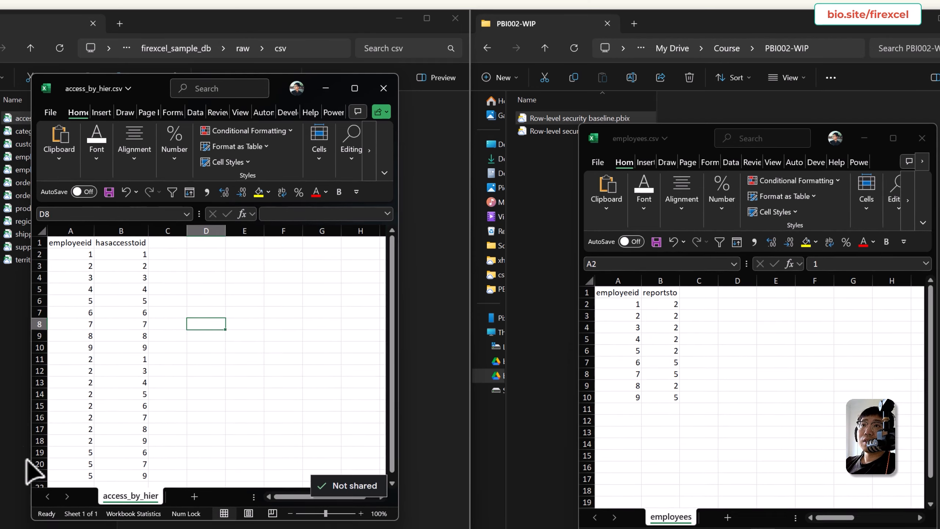
- Highlight rows 10 to 21 of access_by_hier.csv and enlarge the employees.csv window beside it for comparison
drag(81, 488, 94, 367)
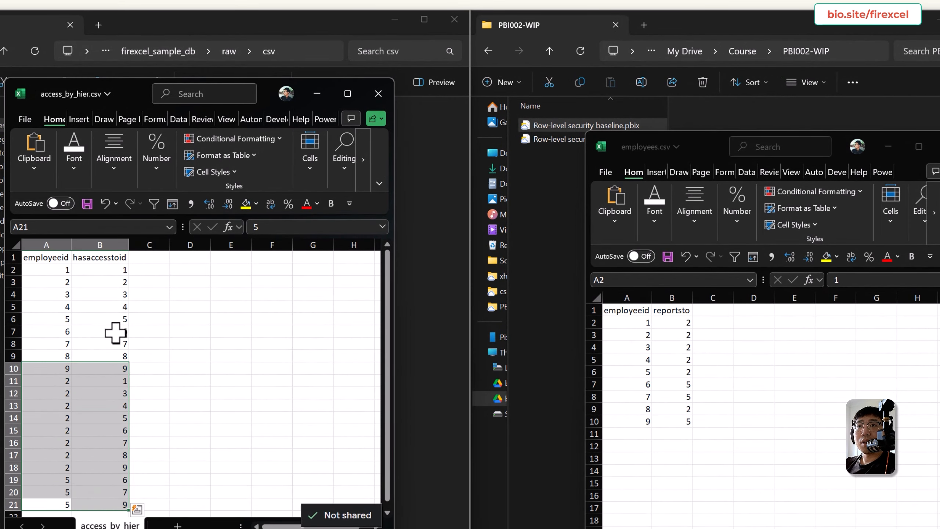
click(792, 409)
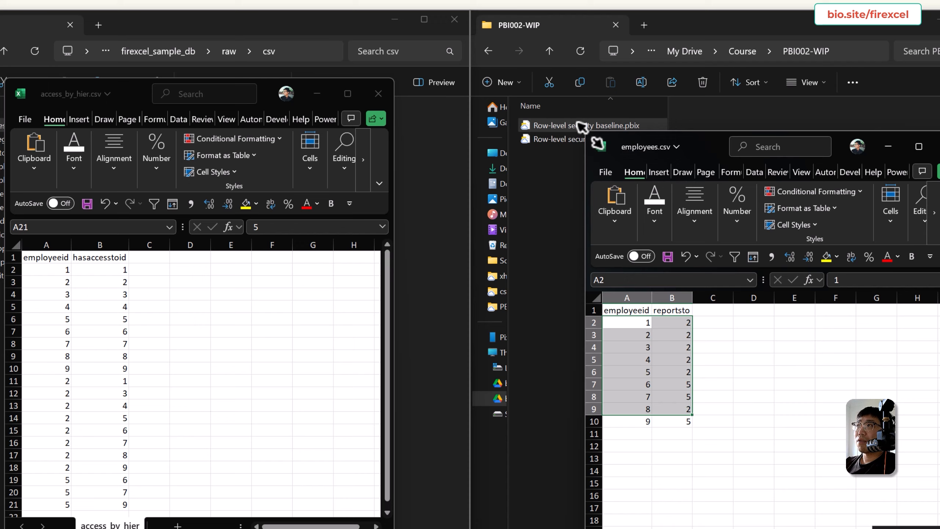
drag(582, 127, 532, 90)
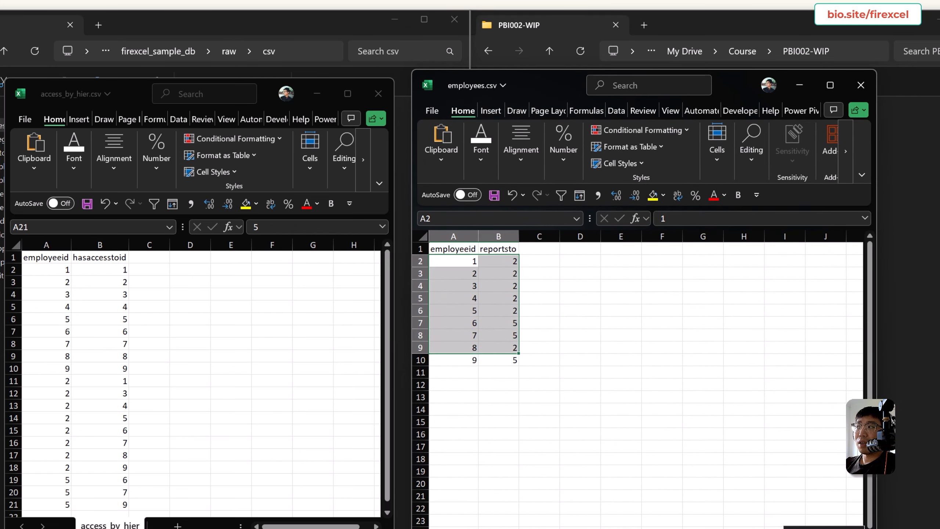
click(646, 335)
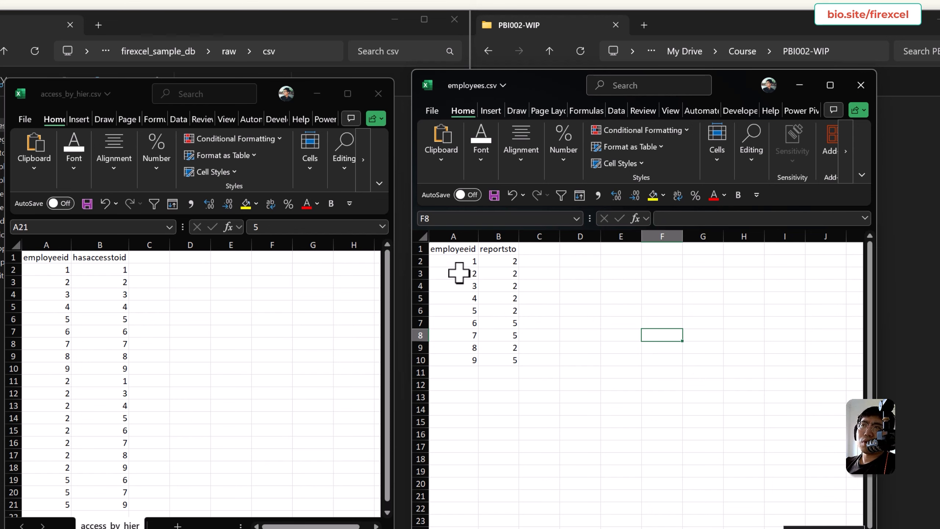
- Copy the employee IDs in A2:A10 of employees.csv and paste them as values starting at E2 and at F2
drag(459, 261, 472, 358)
right_click(467, 352)
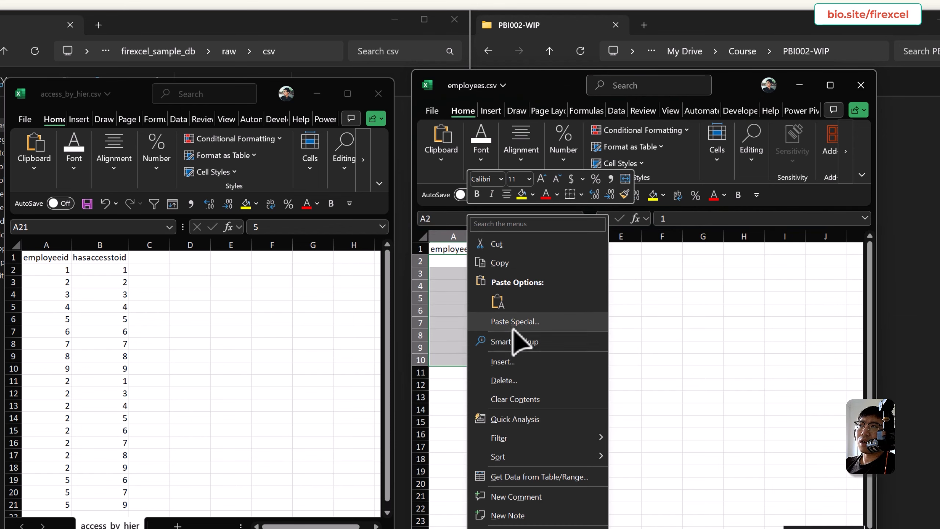
click(507, 263)
right_click(624, 261)
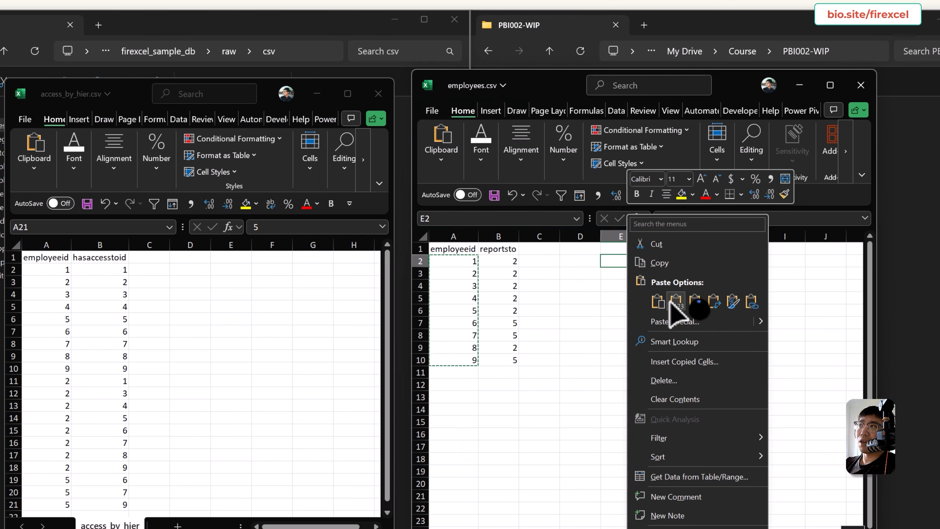
click(676, 302)
right_click(663, 261)
click(713, 302)
drag(48, 257, 93, 258)
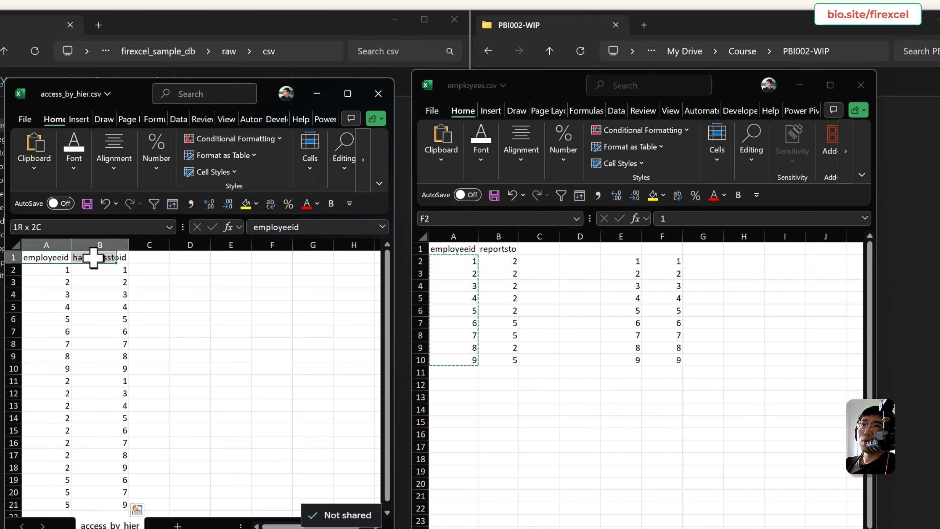
right_click(84, 257)
click(128, 291)
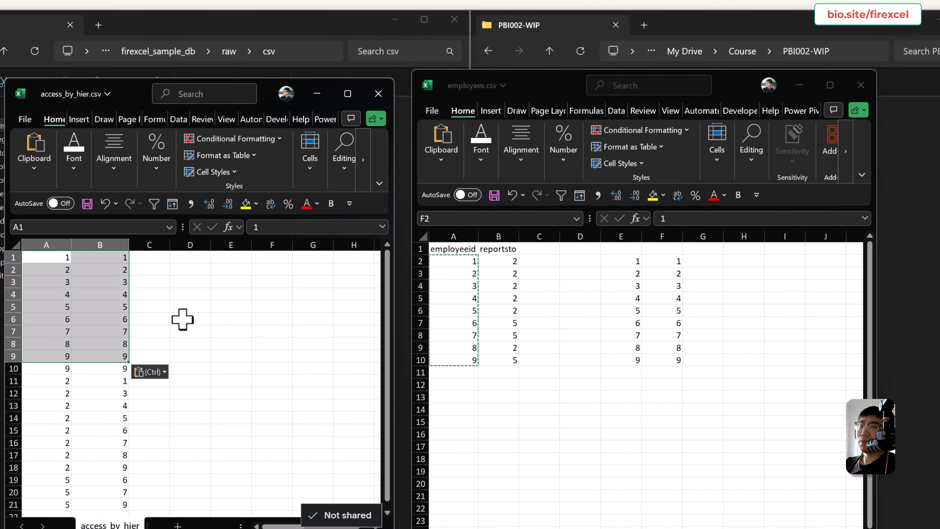
key(ctrl+z)
- Copy the employeeid and hasaccesstoid headers from access_by_hier.csv to E1:F1 of employees.csv and autofit columns E and F
right_click(77, 259)
click(111, 235)
click(625, 248)
key(ctrl+v)
drag(625, 237, 679, 237)
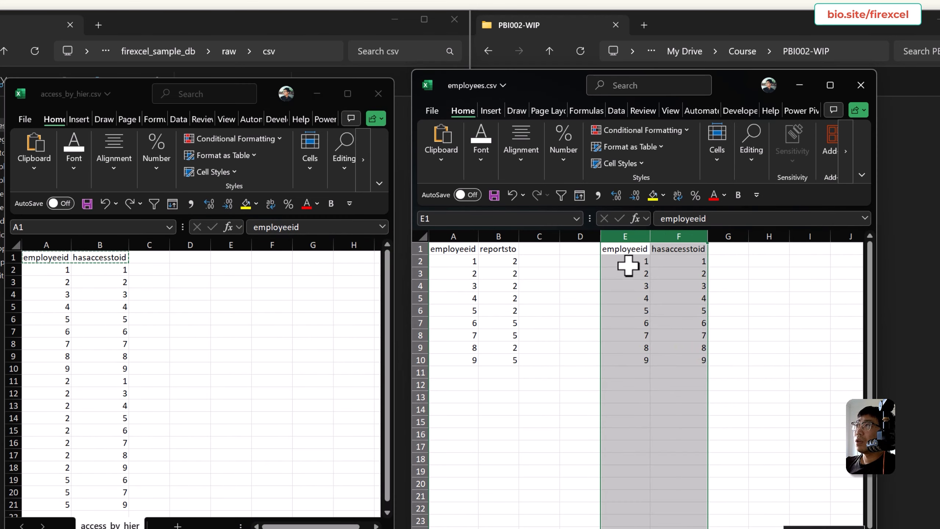
- Trace the employees reporting to 5 in employees.csv and fill E11:E13 with 5
drag(628, 265, 678, 264)
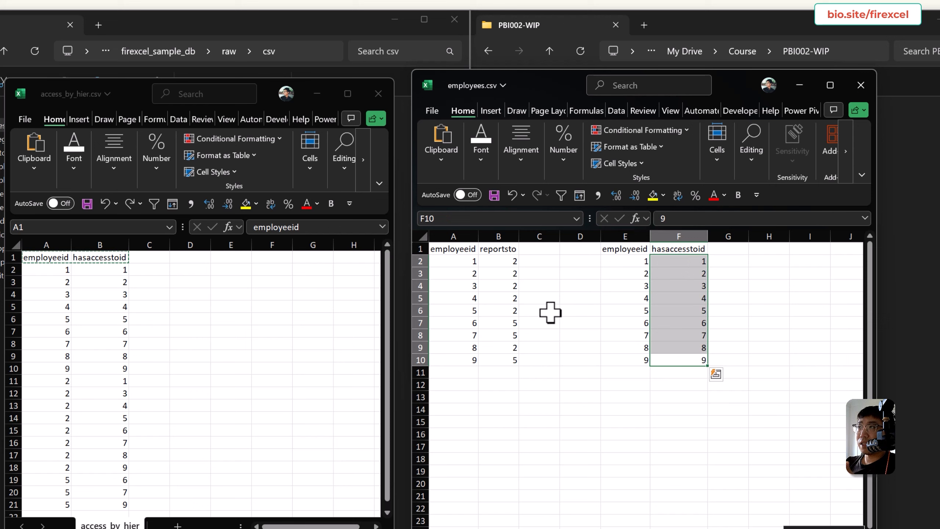
drag(520, 325, 516, 336)
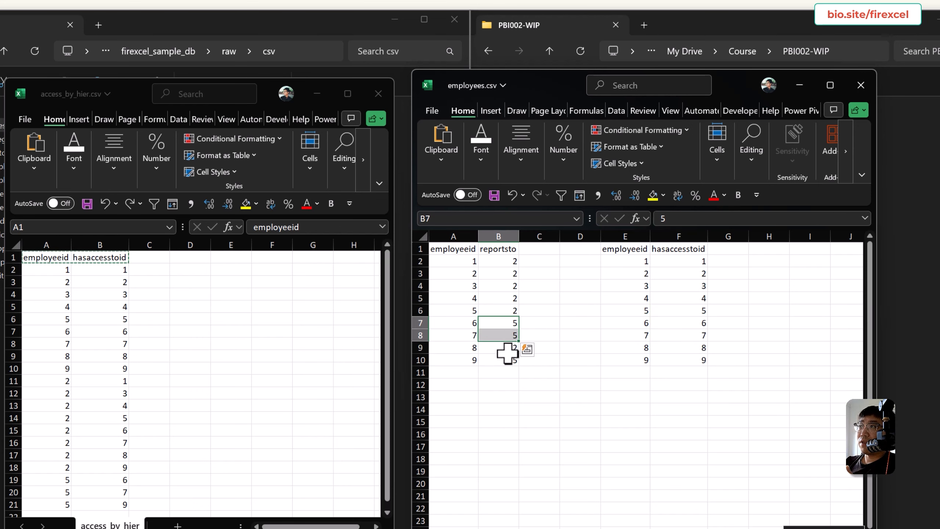
click(463, 326)
click(459, 358)
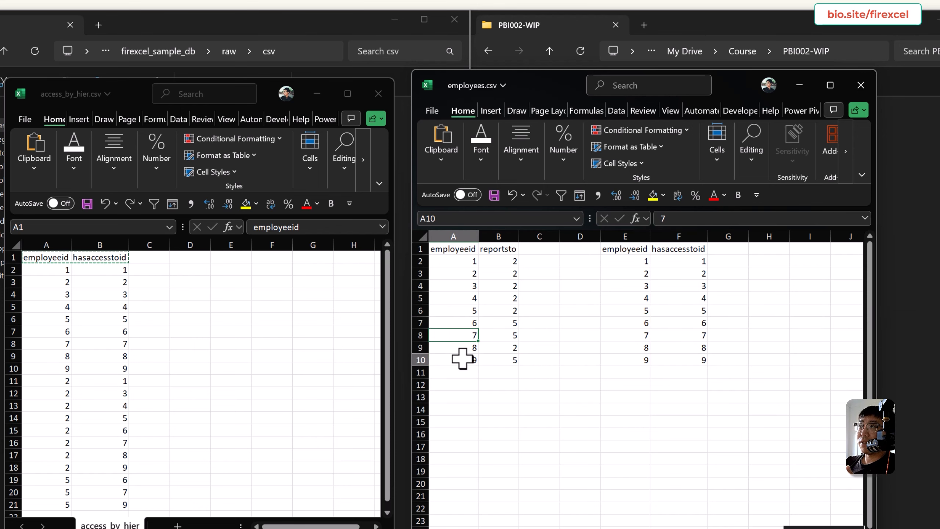
drag(628, 372, 626, 394)
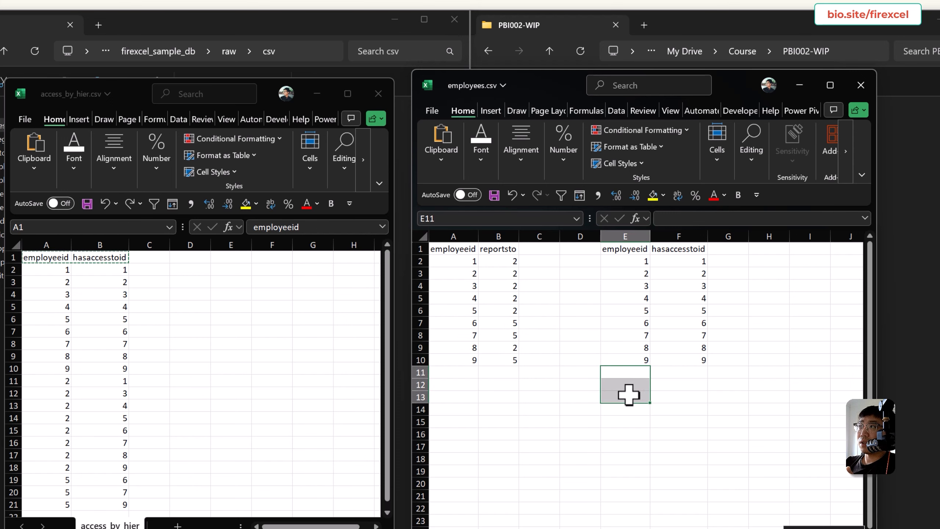
text(5)
key(ctrl+Return)
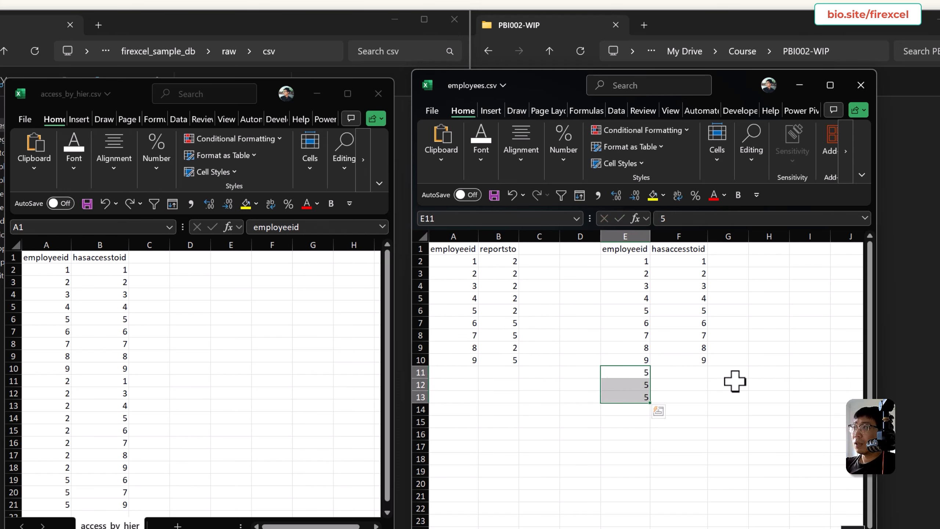
- Enter 6, 7 and 9 in F11:F13 as the hasaccesstoid values for employee 5
click(688, 373)
text(6)
key(Return)
text(7)
key(Return)
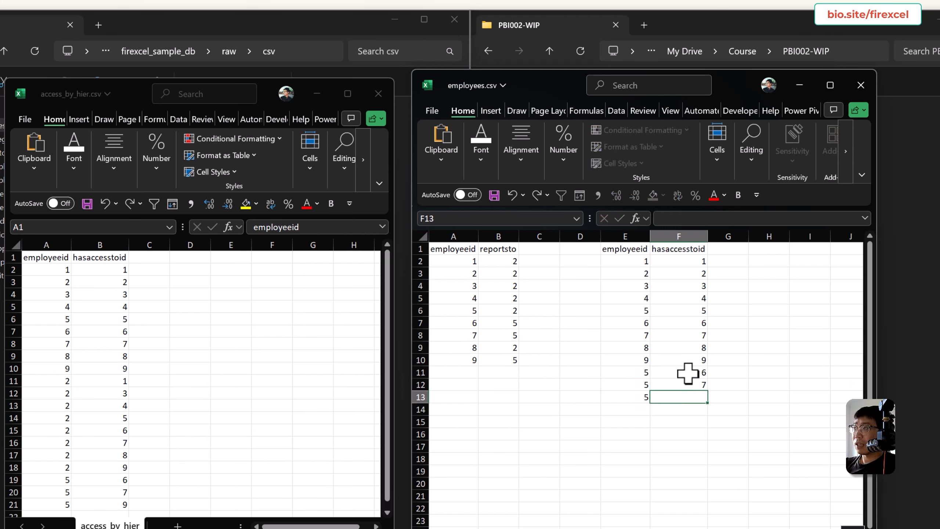
text(9)
key(Return)
key(Left)
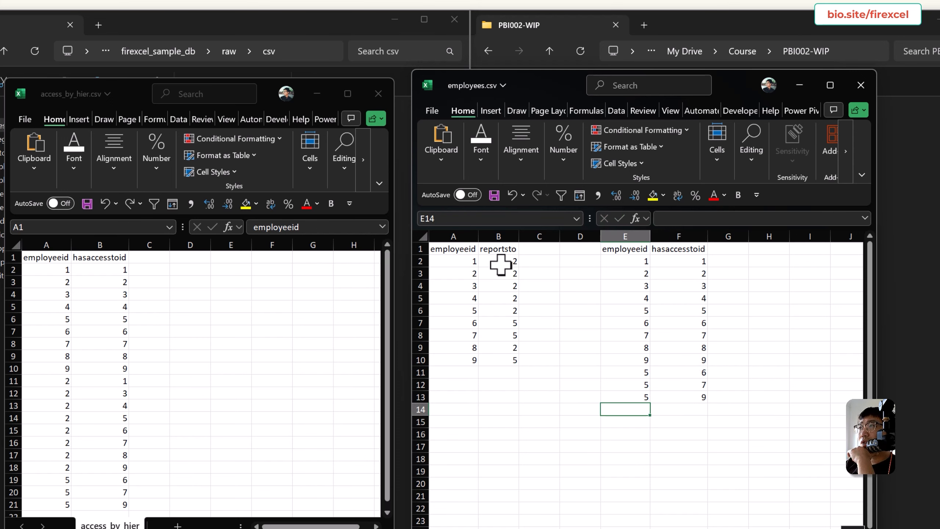
- Copy the reportsto value 2 from column B of employees.csv into E14:E19
drag(500, 264, 500, 311)
click(502, 345)
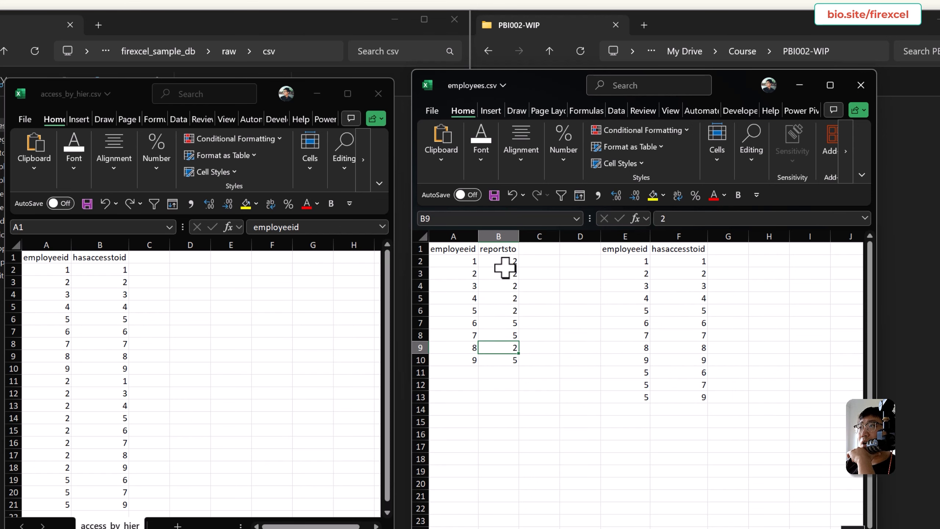
drag(505, 267, 500, 323)
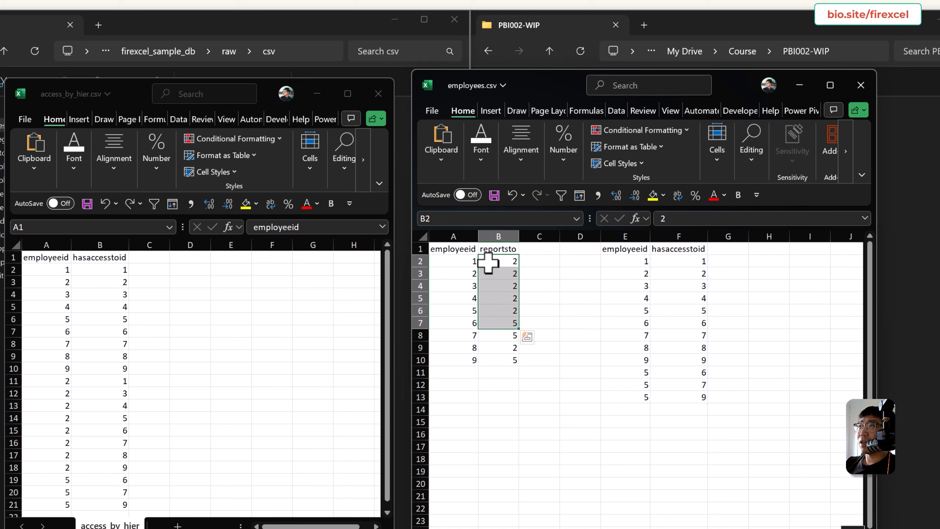
drag(503, 269, 498, 311)
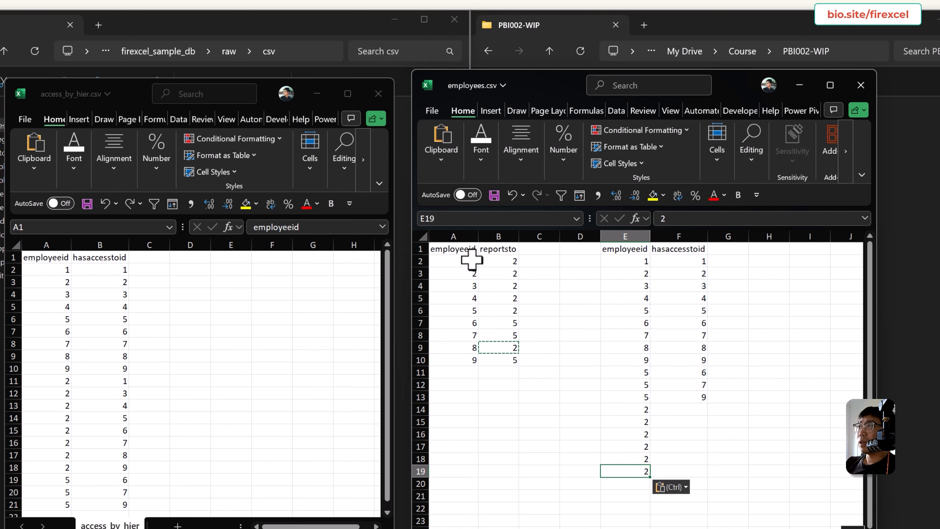
- Copy the IDs of the employees reporting to 2, in A2:A6 and A9, into F14:F19
drag(472, 263, 463, 310)
ctrl+click(472, 347)
key(ctrl+c)
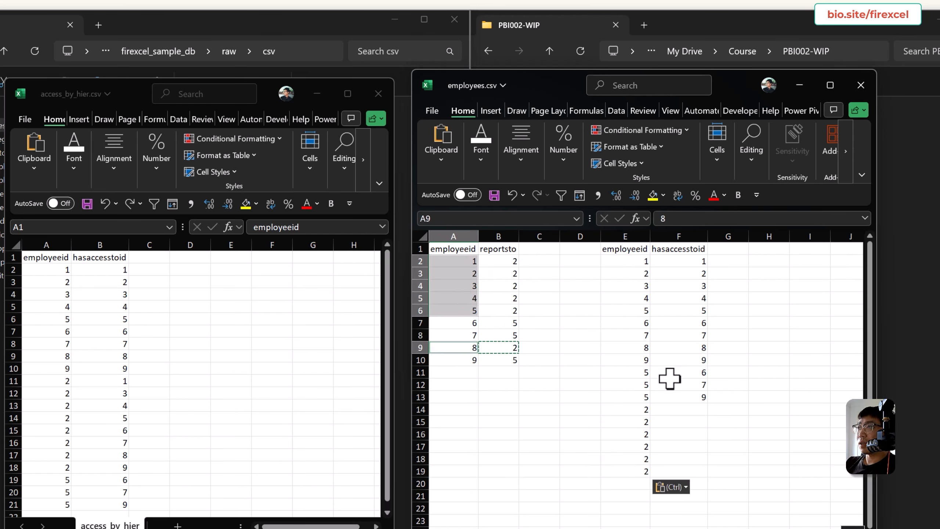
click(678, 409)
key(ctrl+v)
click(793, 411)
click(526, 358)
key(Escape)
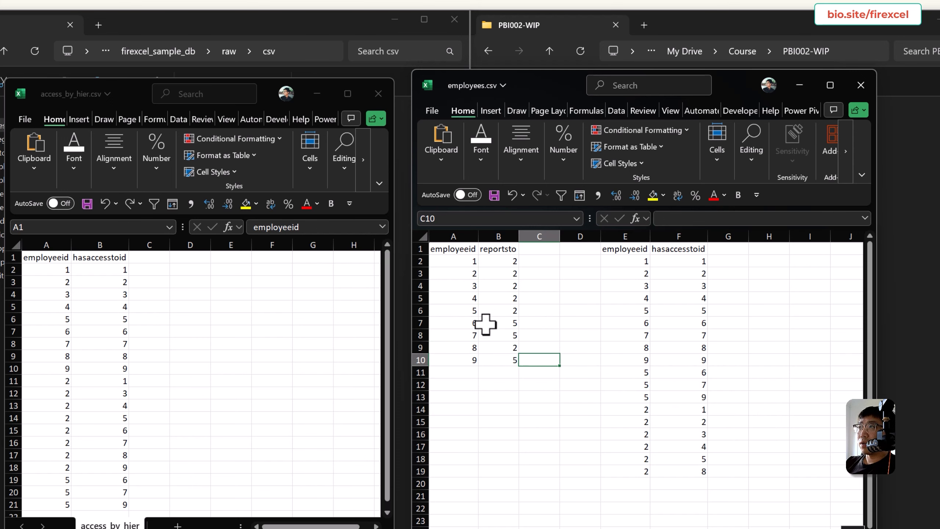
- Check who reports to employee 5 and fill E20:E22 with 2 for manager 2's indirect reports
drag(508, 298, 468, 331)
click(454, 311)
click(461, 361)
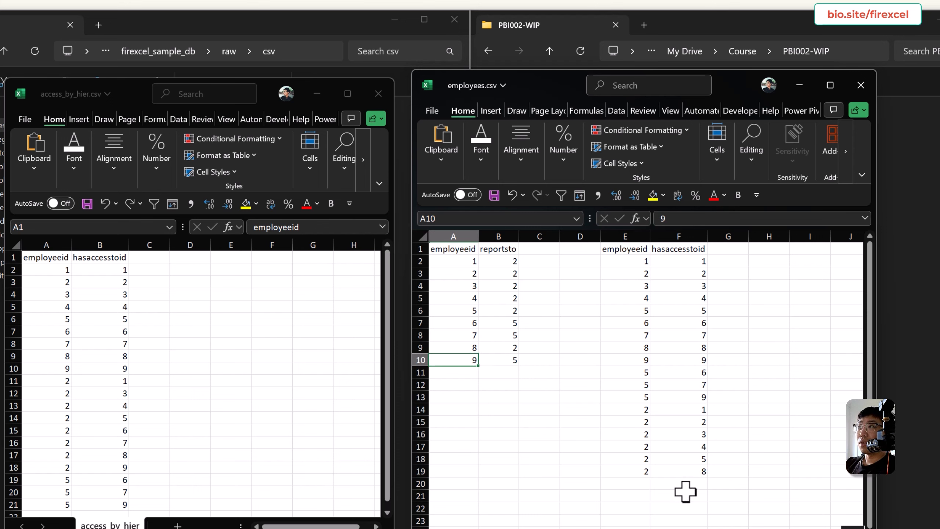
drag(643, 481, 640, 505)
key(ctrl+v)
- Enter the indirect reports' employee IDs 6, 7 and 9 in F20:F22
click(470, 310)
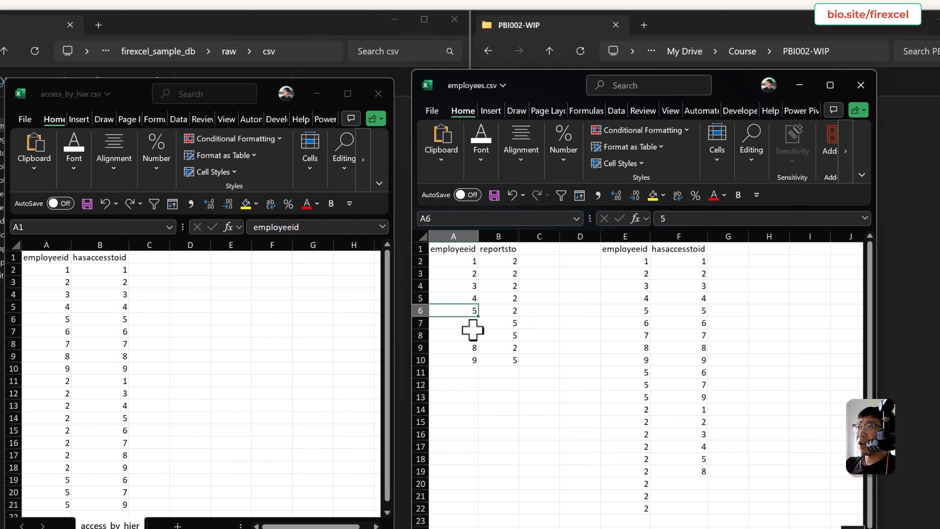
drag(463, 322, 463, 332)
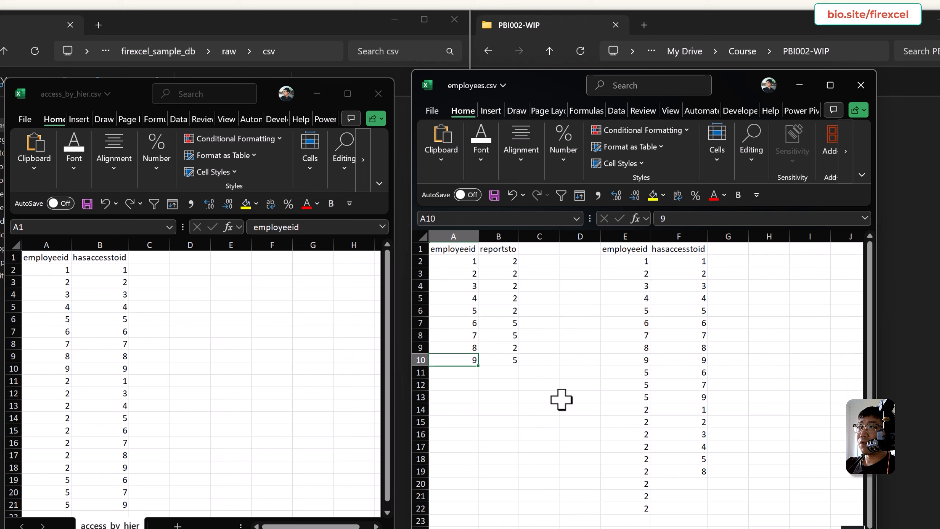
click(679, 484)
key(Return)
- Remove duplicate rows from E2:F22 in employees.csv, comparing both columns
drag(670, 508, 634, 267)
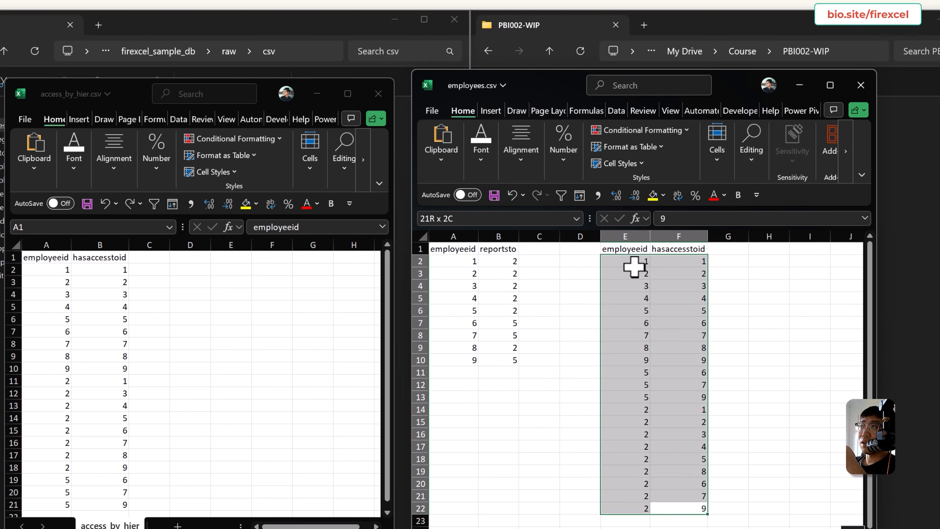
click(616, 111)
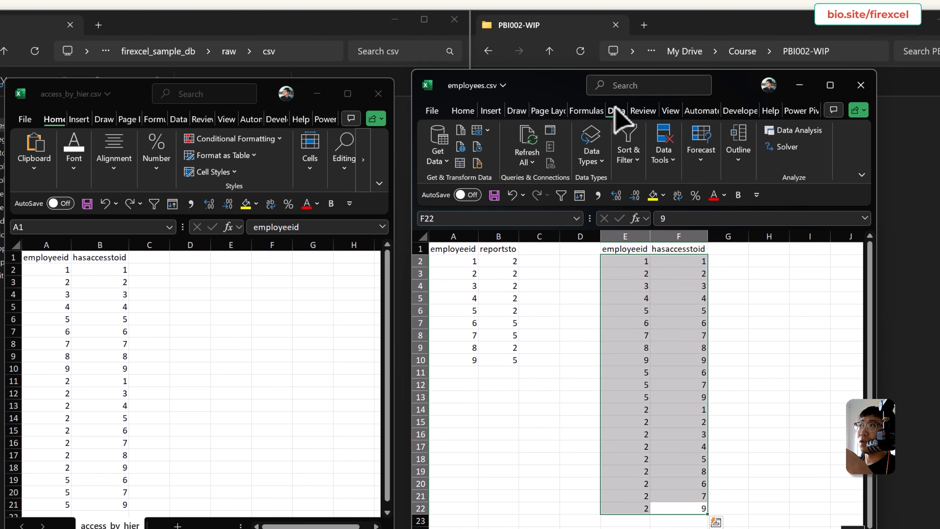
click(664, 148)
click(725, 203)
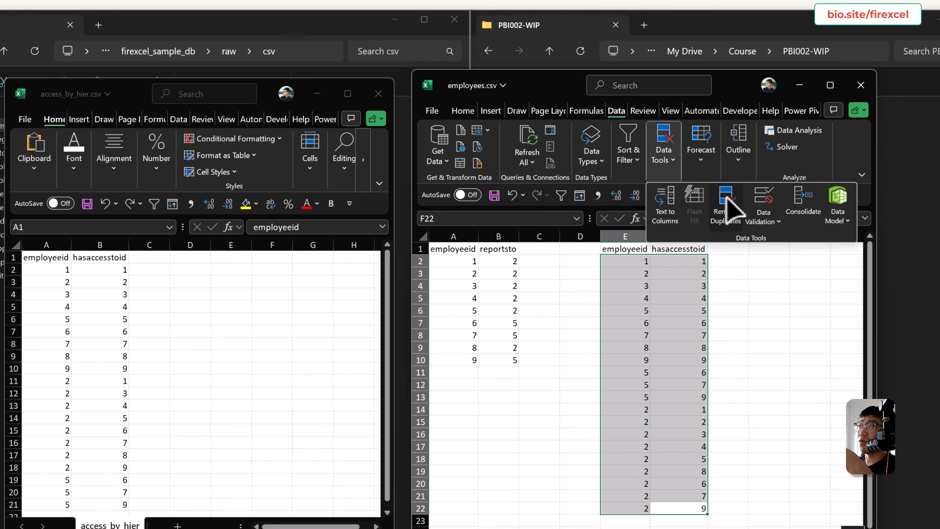
key(Return)
key(Return)
- Compare the rebuilt access table in employees.csv with access_by_hier.csv, covering the employeeid column, the rows for managers 2 and 5, and the source columns
drag(637, 496, 627, 268)
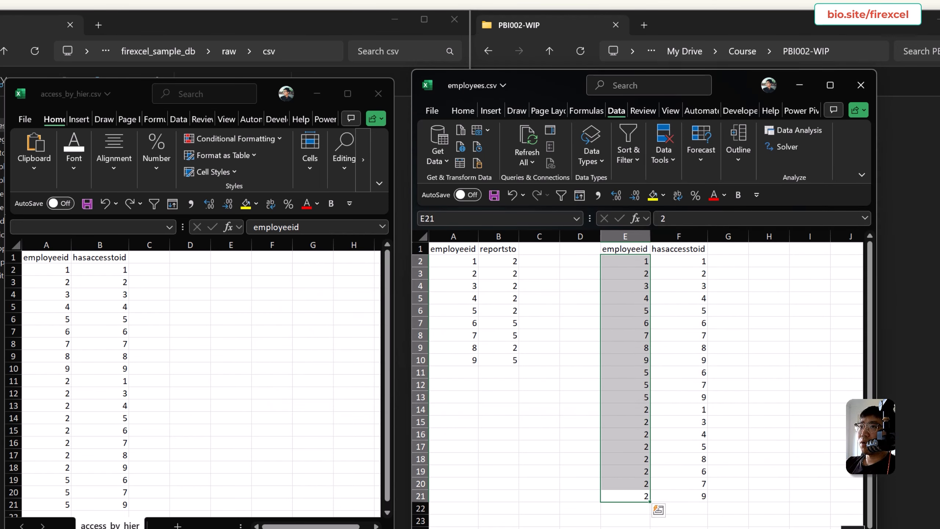
drag(35, 501, 41, 273)
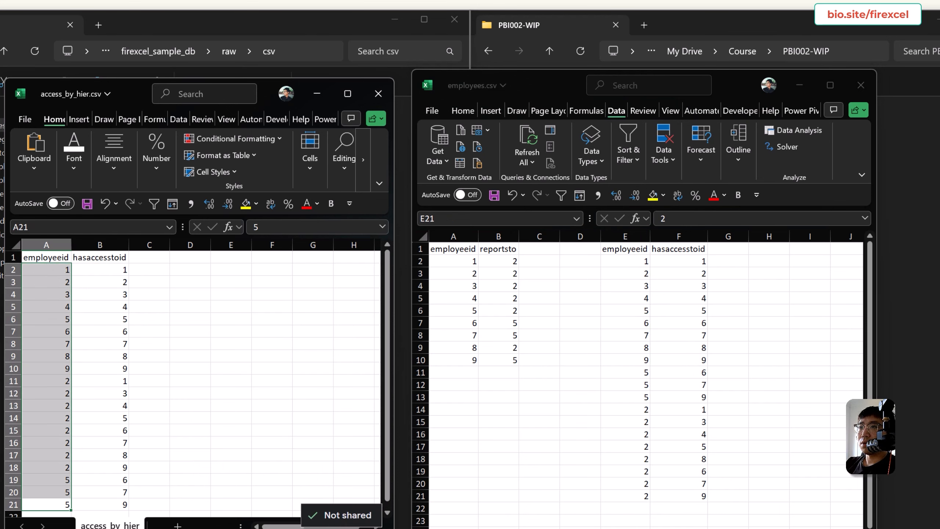
key(alt+Tab)
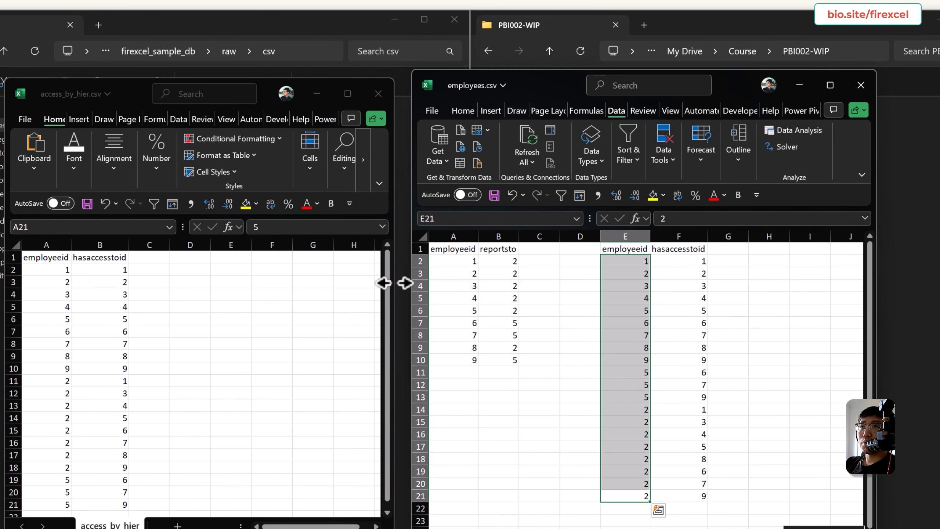
drag(13, 269, 12, 467)
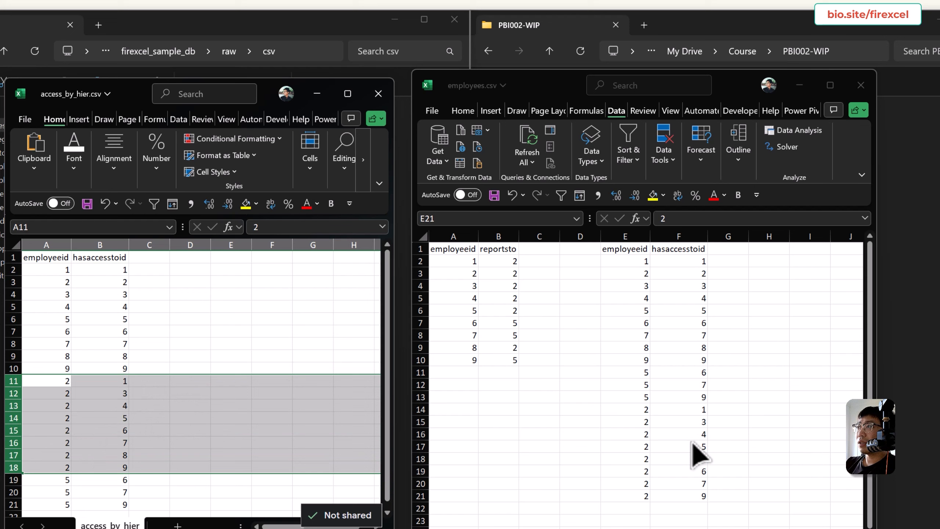
click(640, 411)
drag(640, 409, 687, 490)
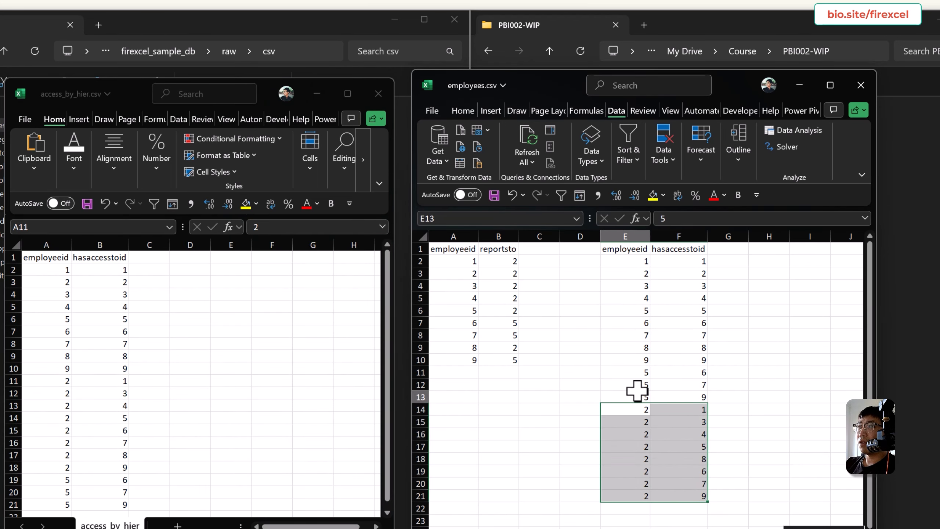
drag(637, 394, 687, 369)
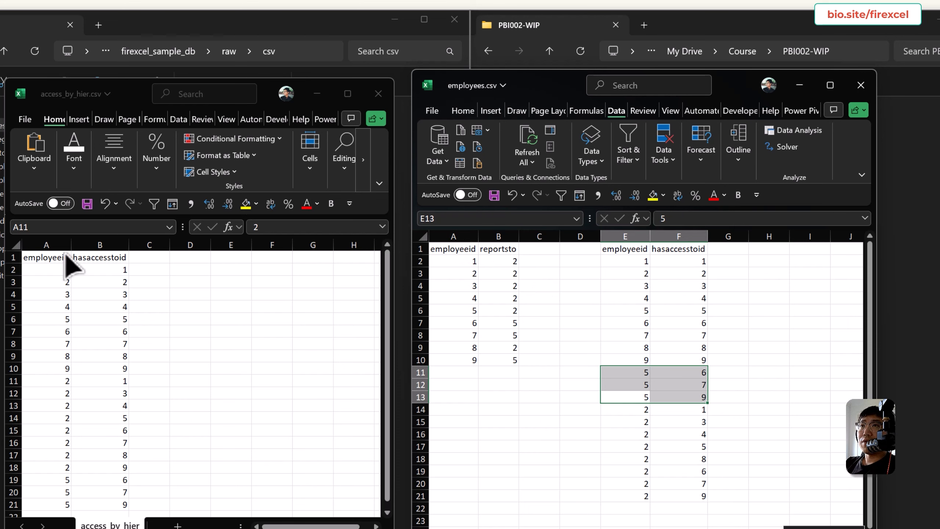
click(58, 243)
drag(51, 241, 124, 245)
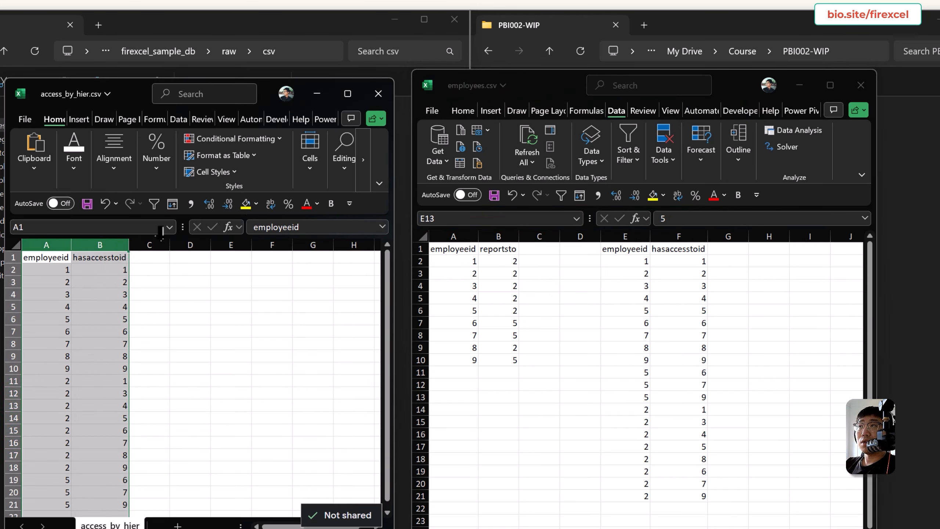
click(462, 246)
drag(453, 236, 496, 235)
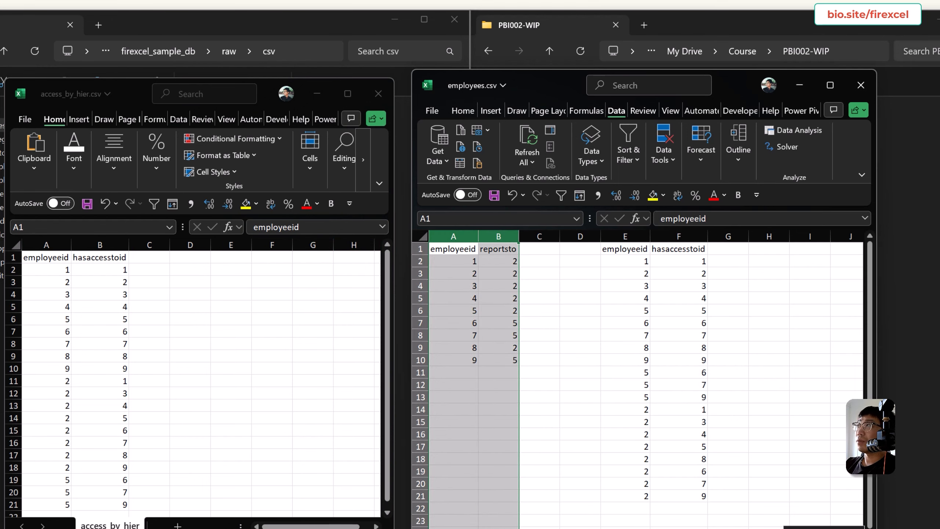
- Close the employees.csv and access_by_hier.csv workbooks and open Row-level security baseline.pbix in Power BI Desktop
click(860, 86)
click(713, 503)
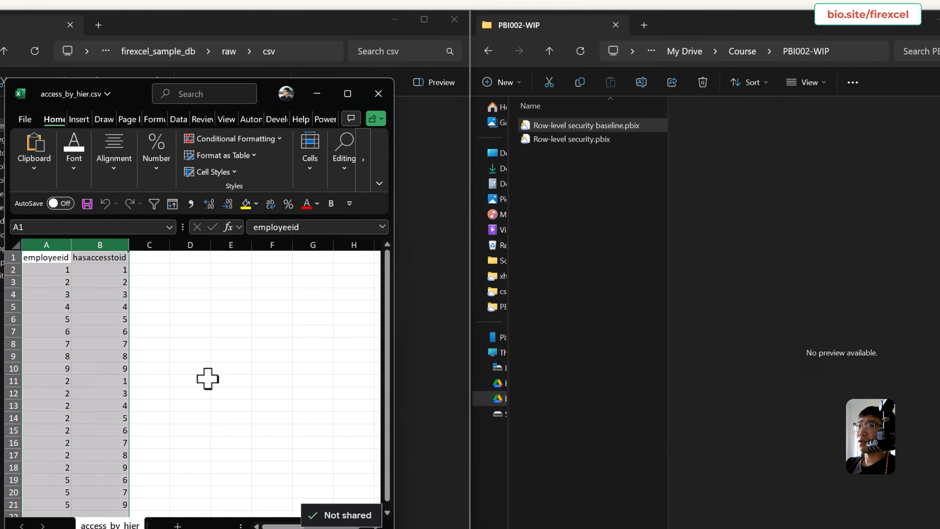
click(201, 380)
click(379, 93)
click(259, 496)
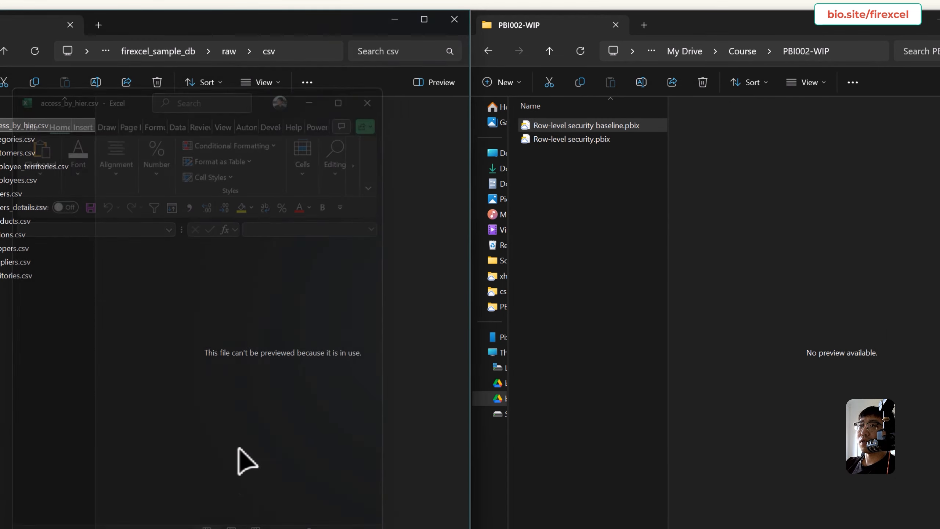
click(599, 126)
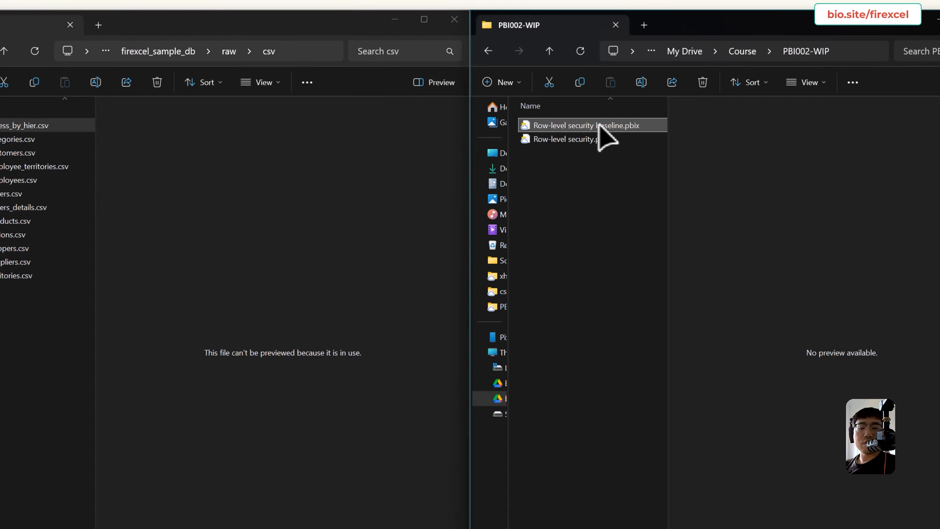
double_click(599, 126)
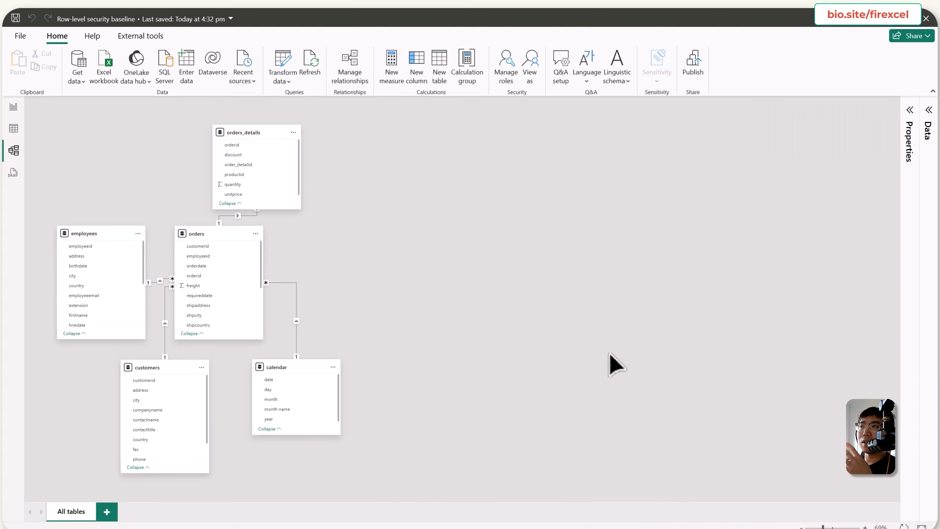
- Move the calendar table farther from the customers table in the model diagram and open the Power Query Editor
drag(292, 367, 324, 368)
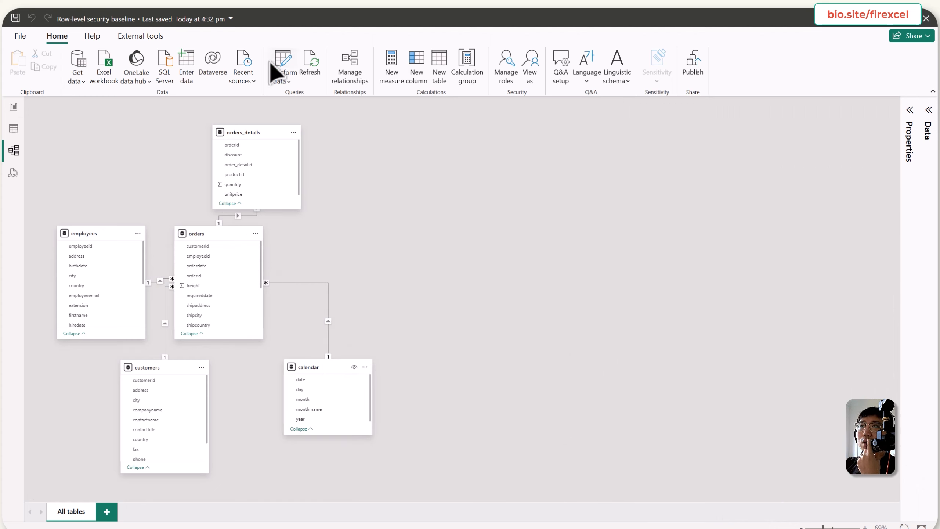
click(280, 56)
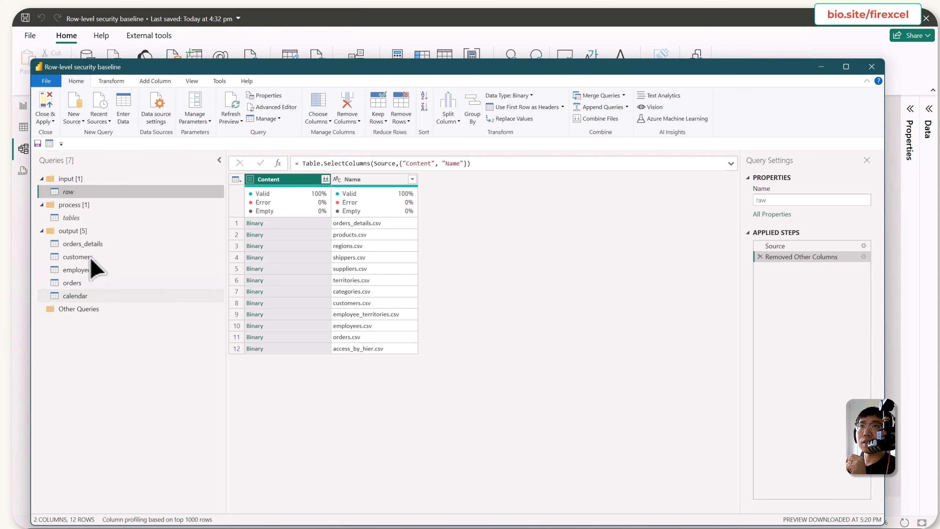
- Include access_by_hier.csv in the Name column filter of the tables query
click(71, 218)
click(104, 194)
click(77, 217)
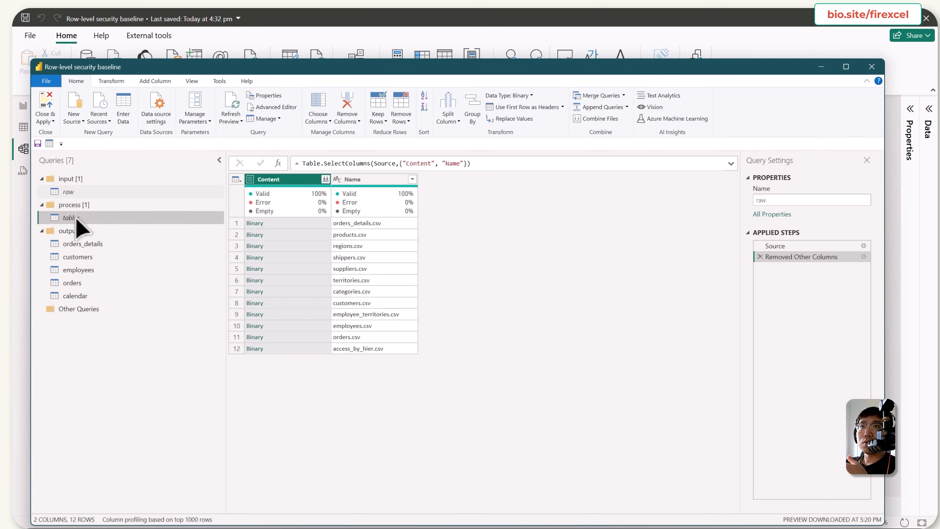
click(410, 179)
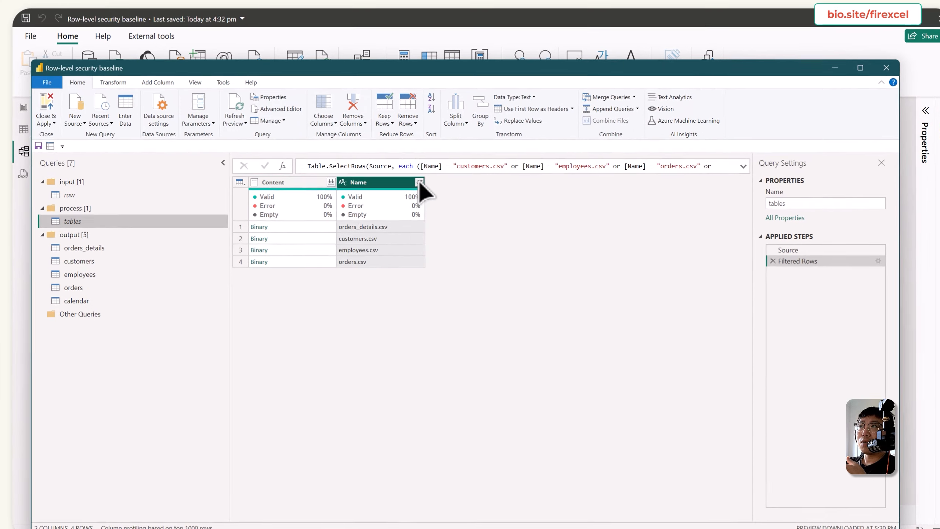
click(275, 308)
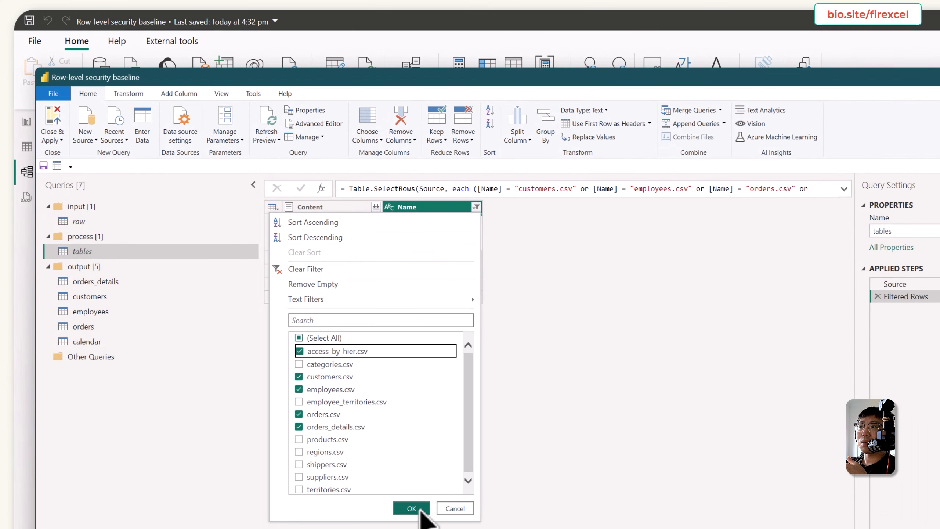
click(411, 509)
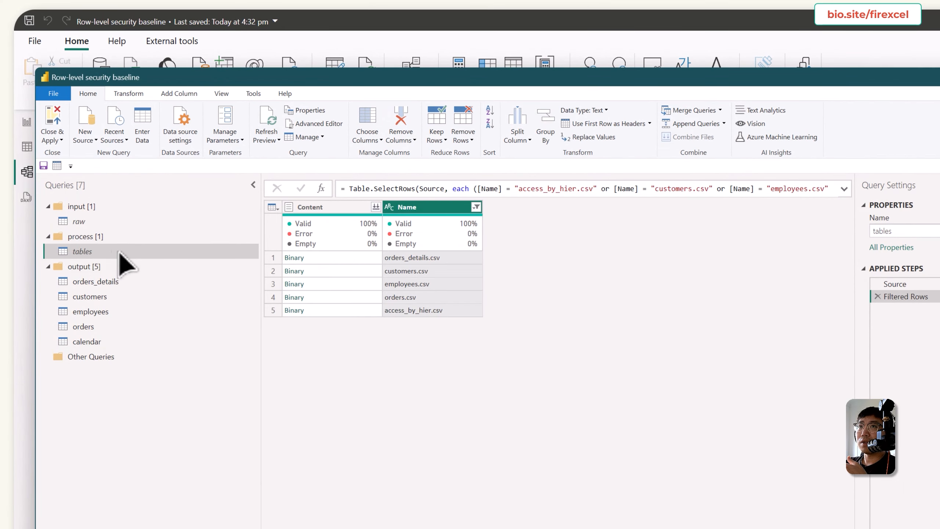
- Create a new query that references the tables query and name it access
right_click(79, 251)
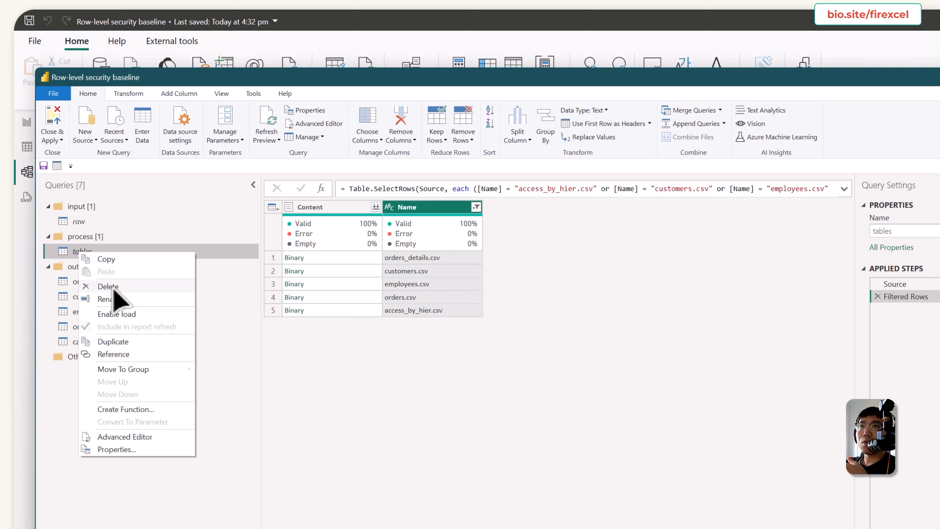
click(128, 353)
text(access)
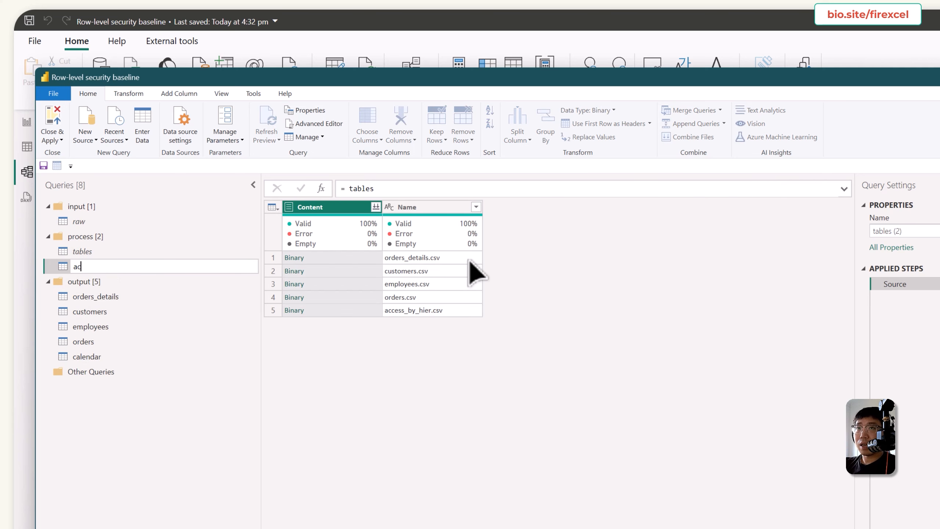
key(Return)
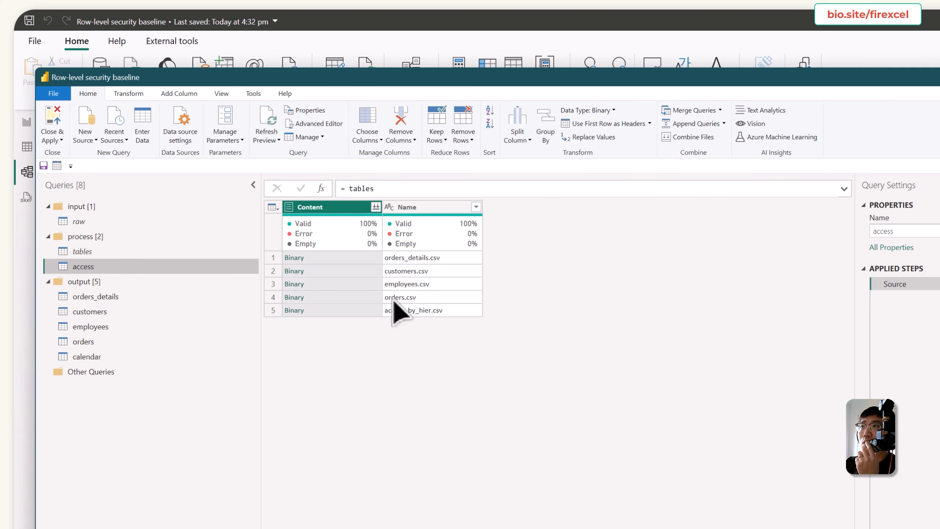
- Load the contents of access_by_hier.csv in the access query and move the query into the output group
click(289, 311)
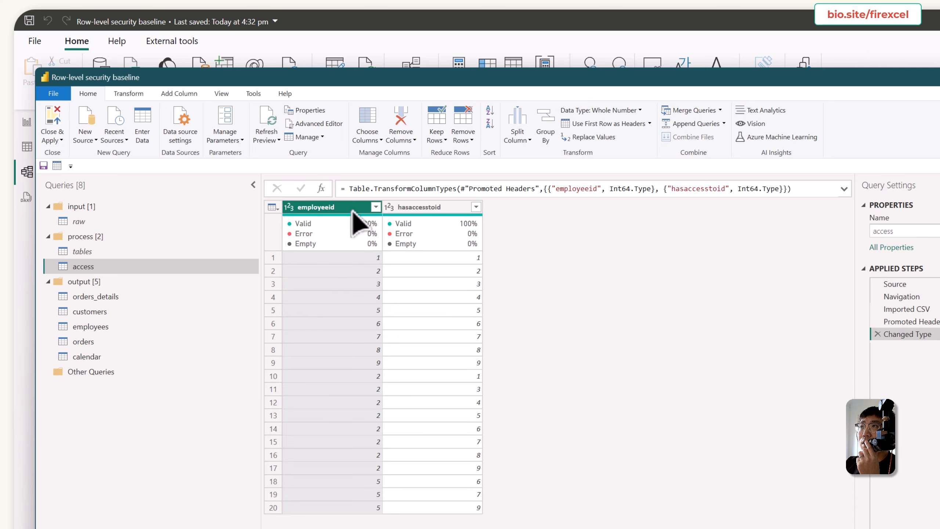
drag(99, 273, 103, 290)
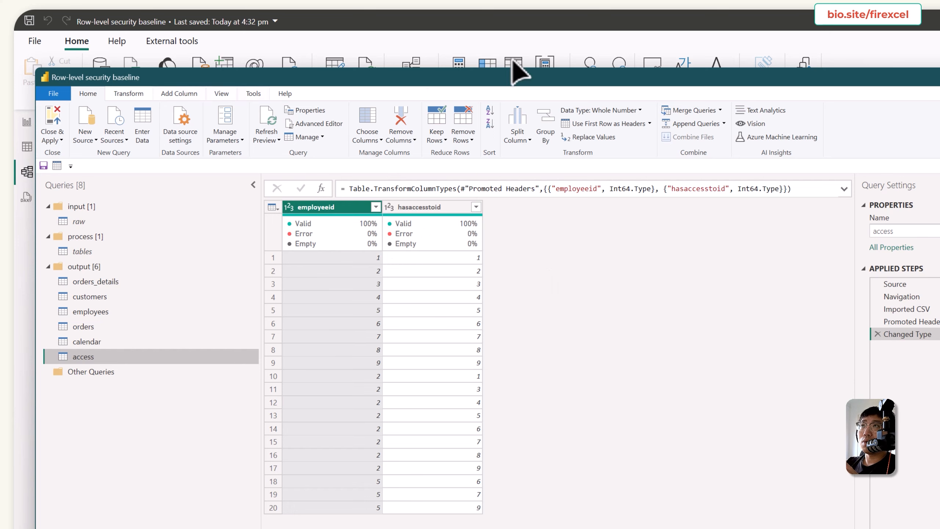
click(710, 113)
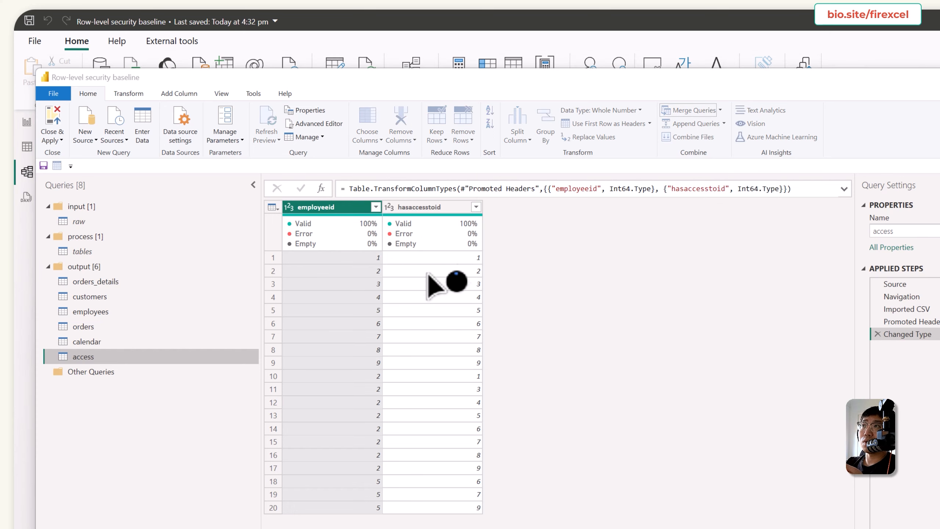
click(415, 296)
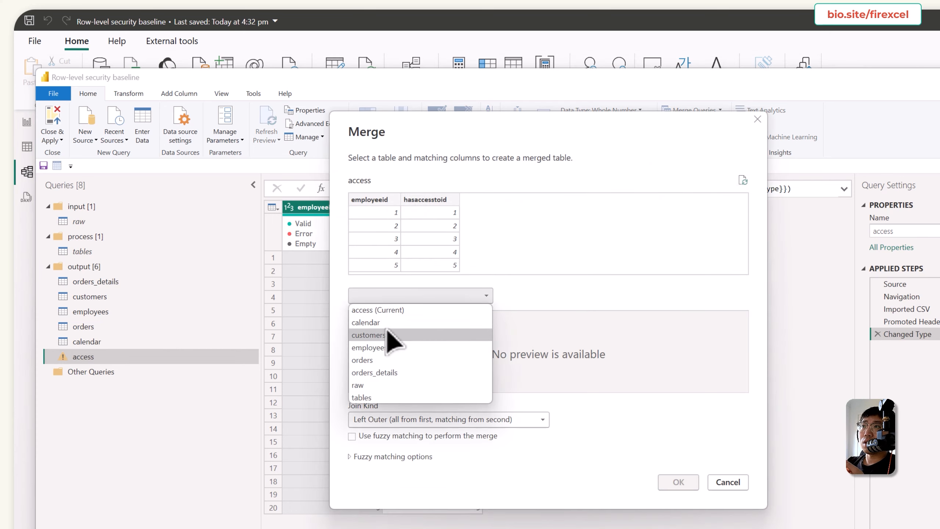
click(386, 348)
click(376, 255)
click(374, 316)
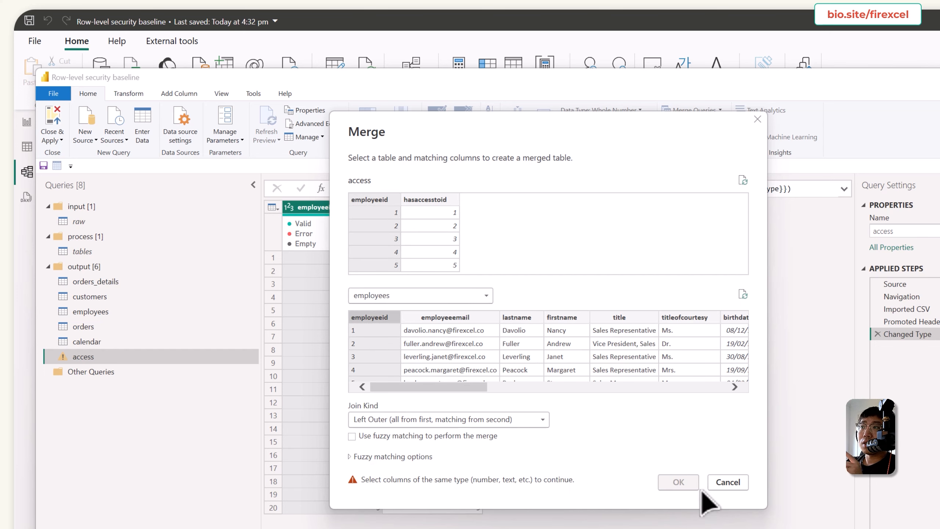
click(728, 482)
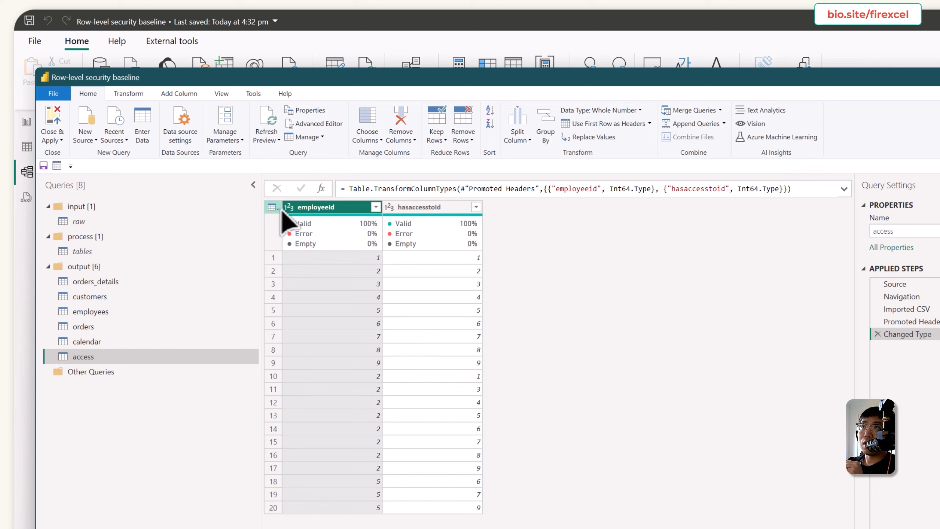
- Change the data type of the access query's employeeid and hasaccesstoid columns to Text
click(288, 207)
click(328, 336)
click(401, 208)
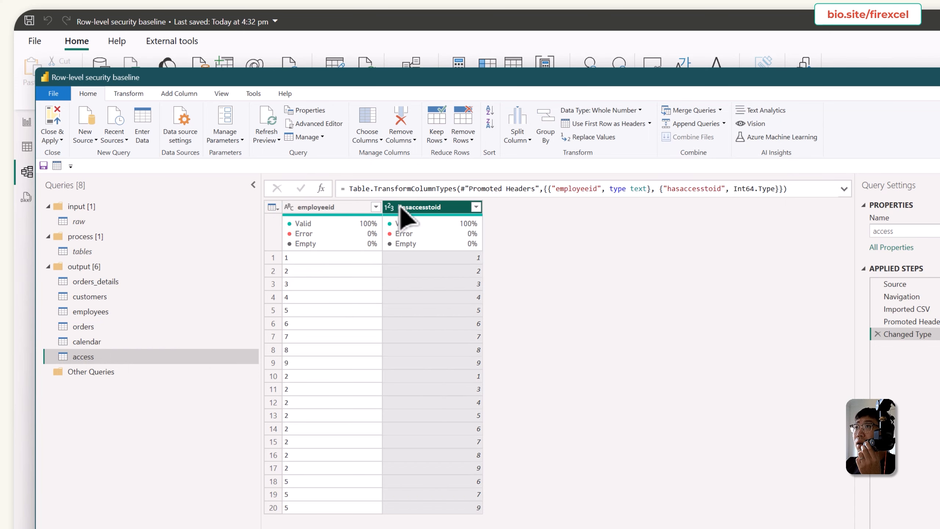
click(389, 207)
click(426, 335)
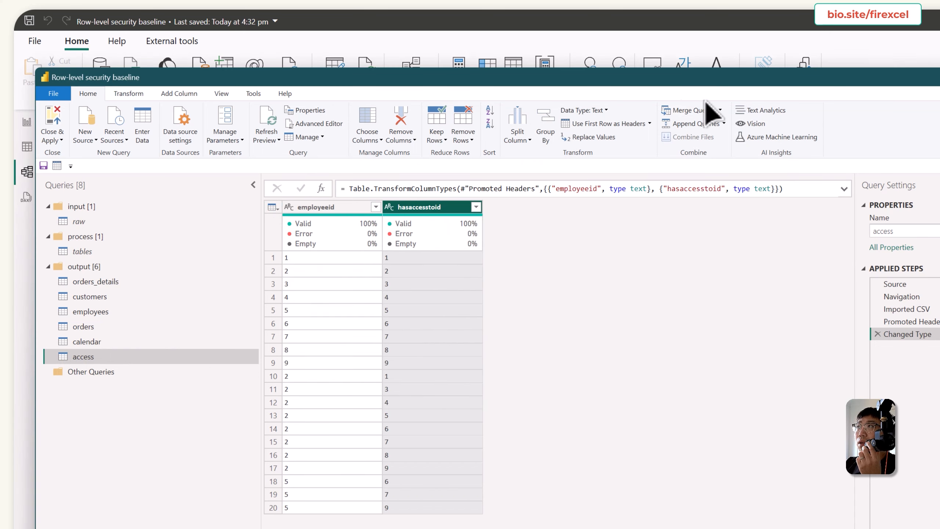
- Merge the access query with employees on employeeid, using a Left Outer join
click(711, 110)
click(430, 296)
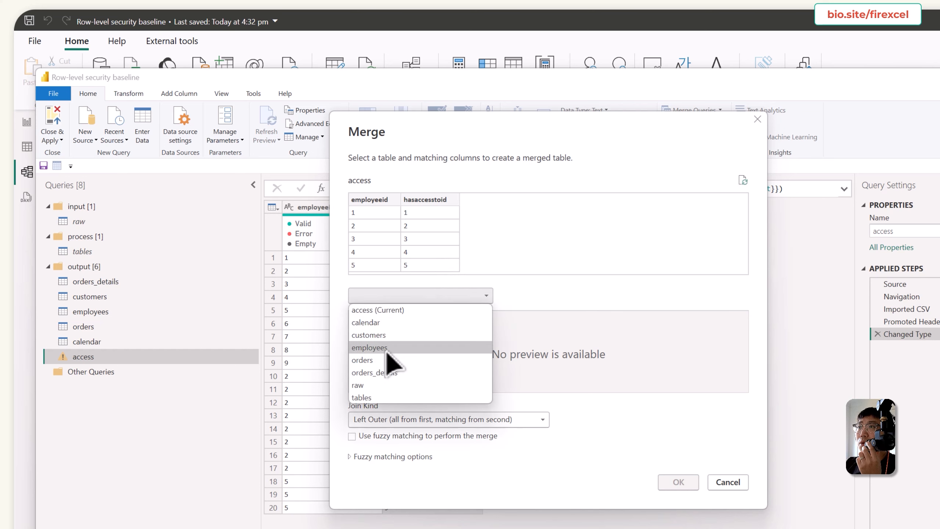
click(378, 349)
click(381, 208)
click(375, 317)
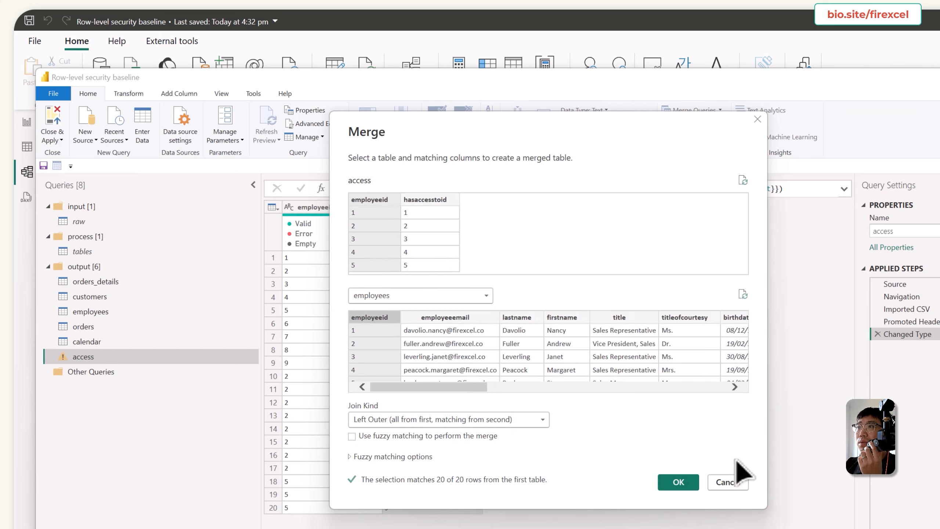
click(678, 482)
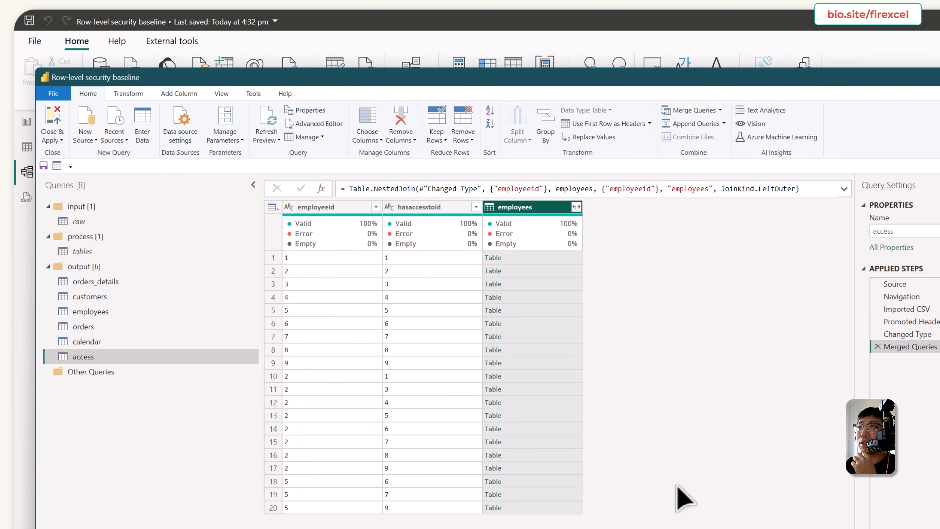
- Expand only employeeemail from the merged employees column, without the prefix, and place it between employeeid and hasaccesstoid
click(577, 207)
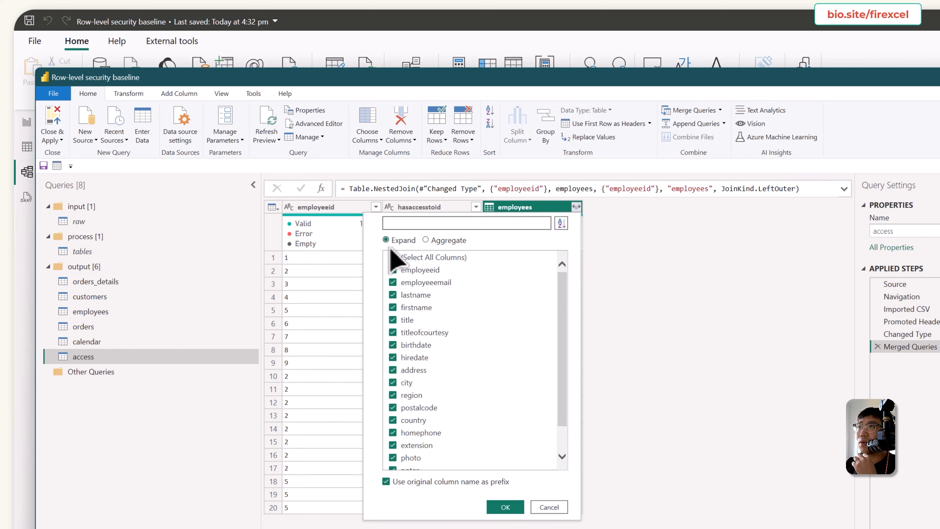
click(393, 258)
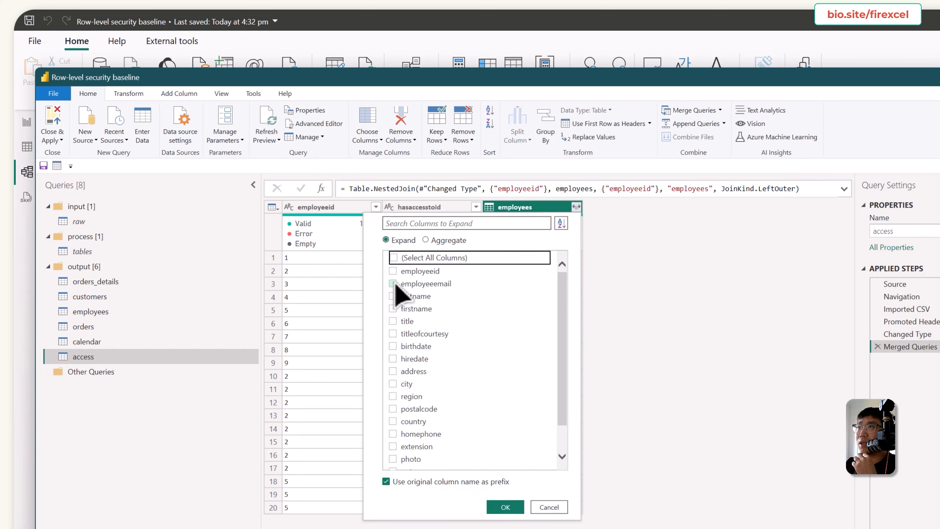
click(393, 284)
click(386, 482)
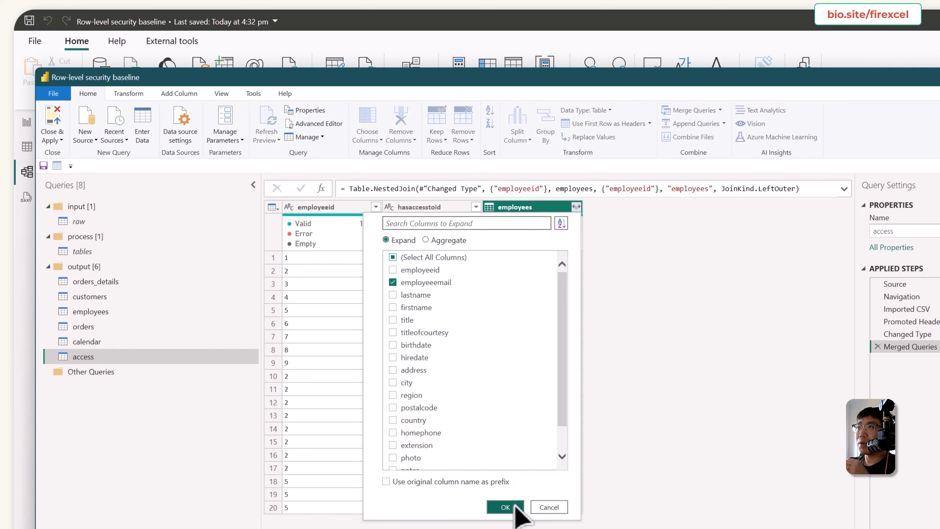
click(516, 506)
drag(549, 207, 423, 222)
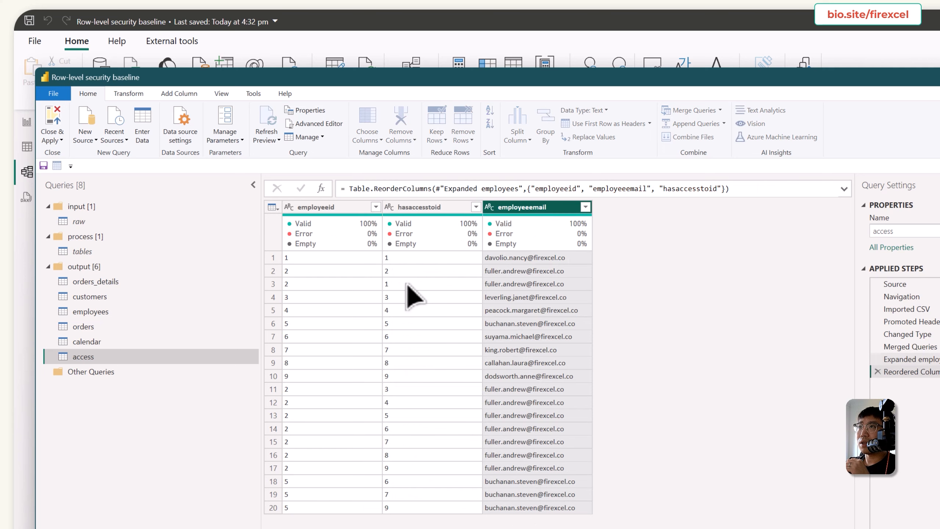
- Sort the access query in ascending order by employeeid and, within that, by hasaccesstoid
mouse_move(426, 247)
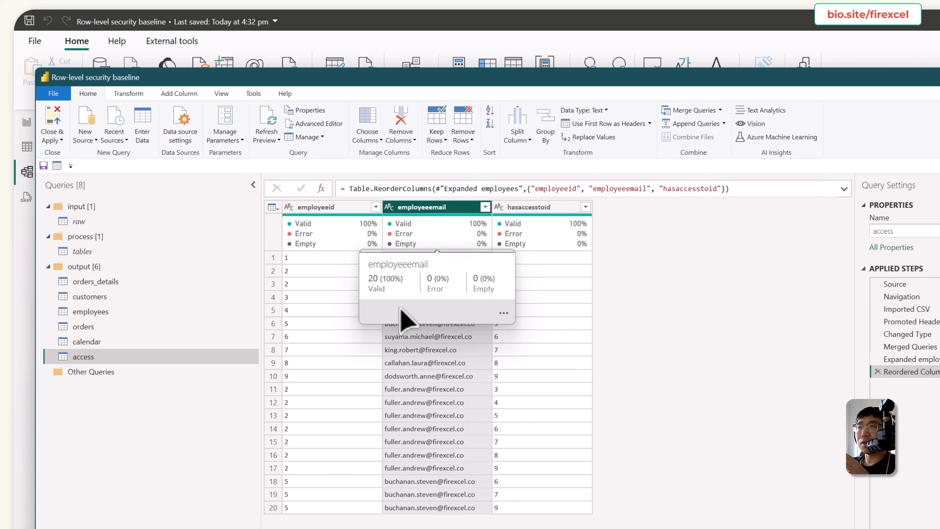
click(305, 258)
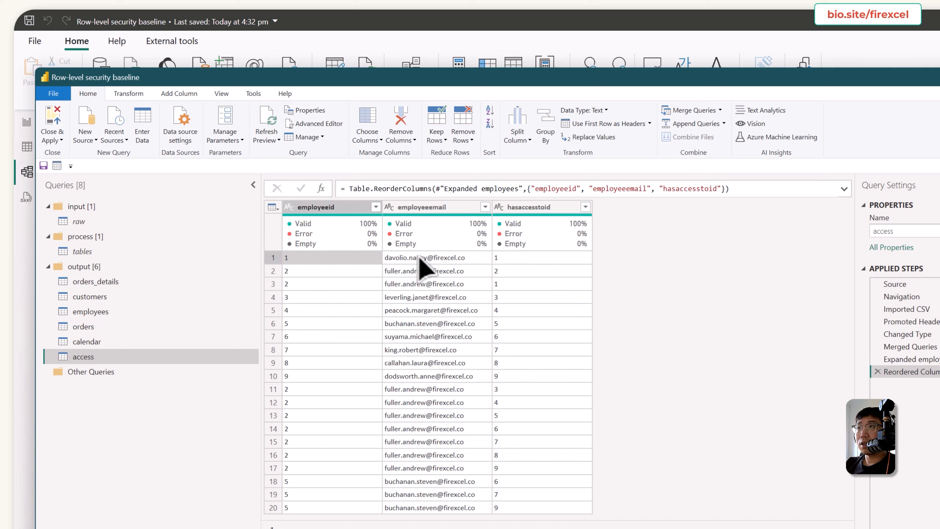
click(420, 258)
click(329, 273)
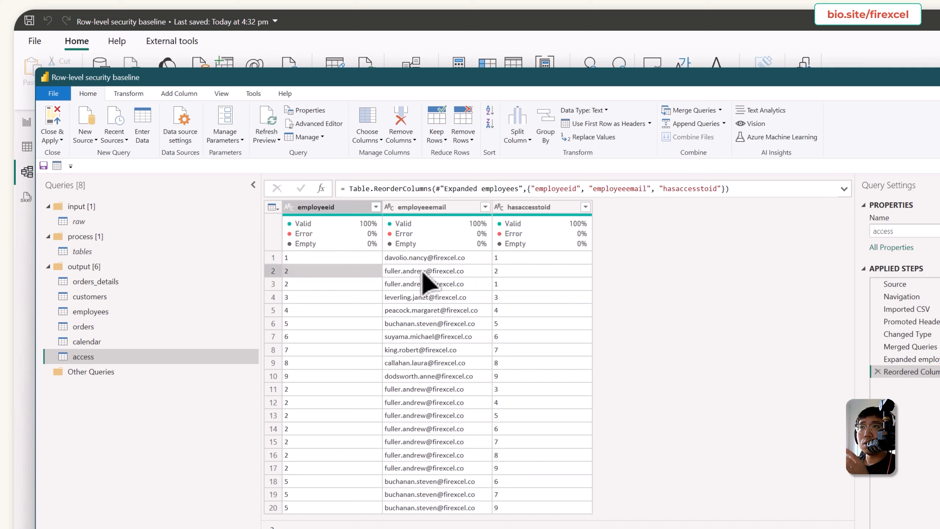
click(375, 207)
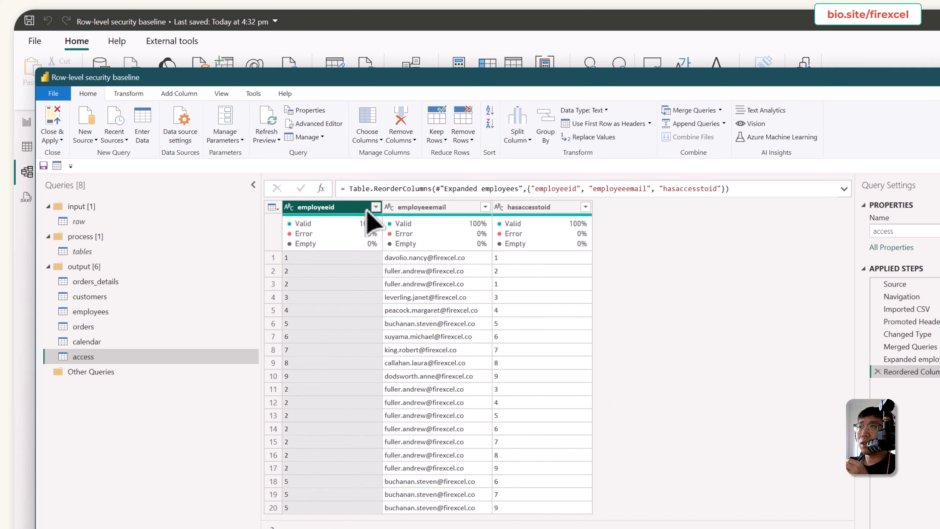
click(287, 224)
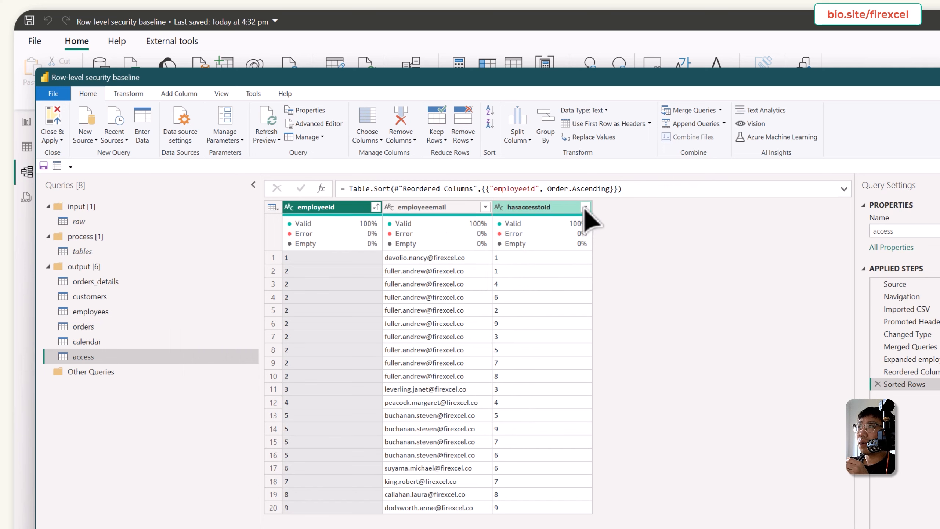
click(585, 206)
click(468, 222)
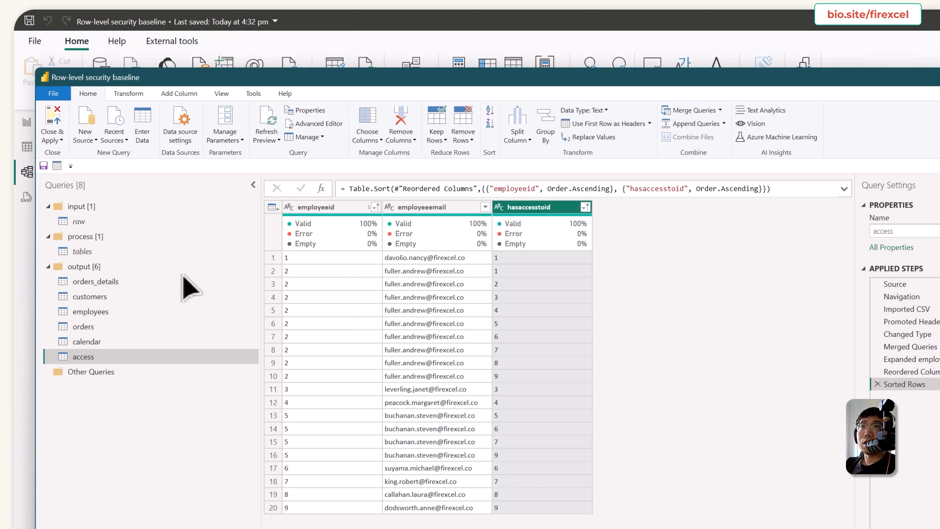
- Apply the query changes to the model and move the access table farther from the calendar table in the diagram
click(60, 115)
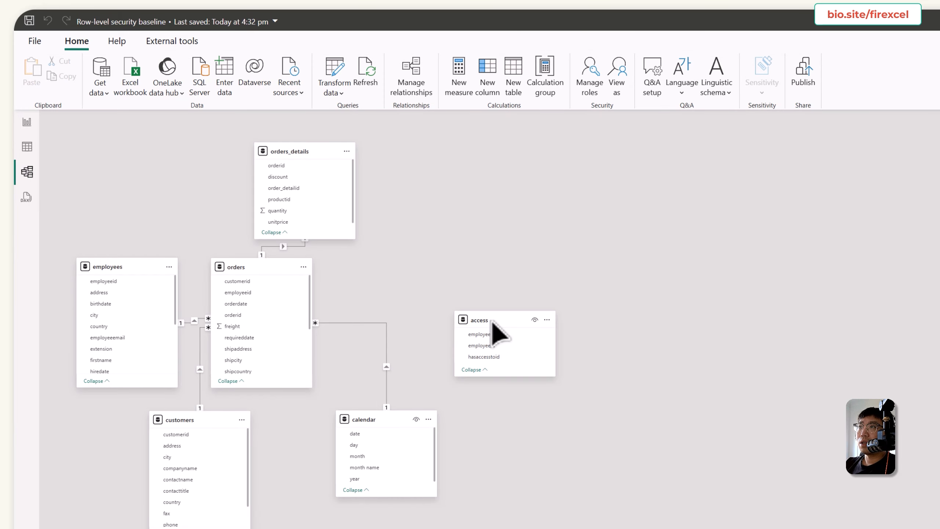
drag(492, 323, 533, 275)
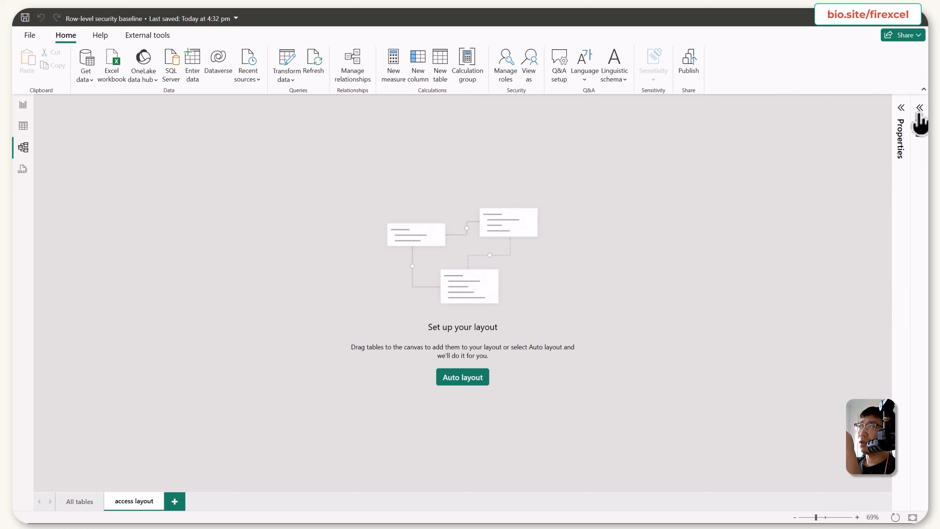
- Add access, orders_details, orders and employees to the access layout, with access below a row of employees, orders and orders_details
click(920, 112)
drag(812, 168, 141, 174)
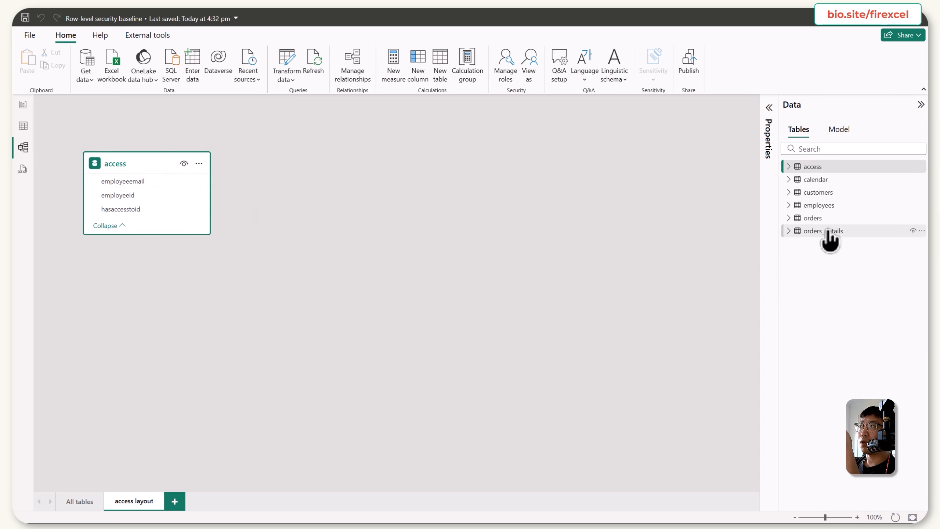
drag(828, 232, 612, 246)
drag(814, 221, 429, 280)
drag(622, 228, 668, 238)
drag(388, 216, 465, 230)
drag(819, 205, 214, 204)
drag(117, 164, 122, 413)
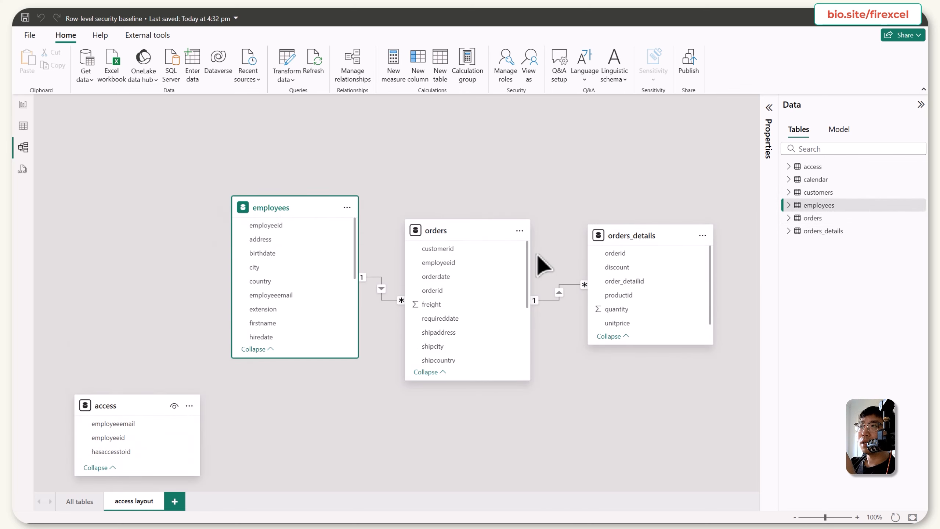
- Create a relationship between employeeid in the access table and employeeid in the employees table
click(462, 241)
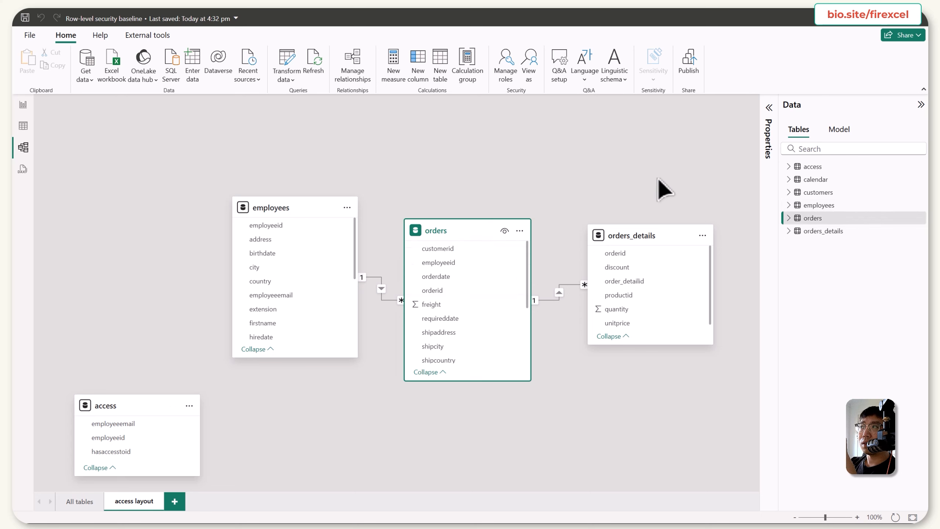
click(666, 232)
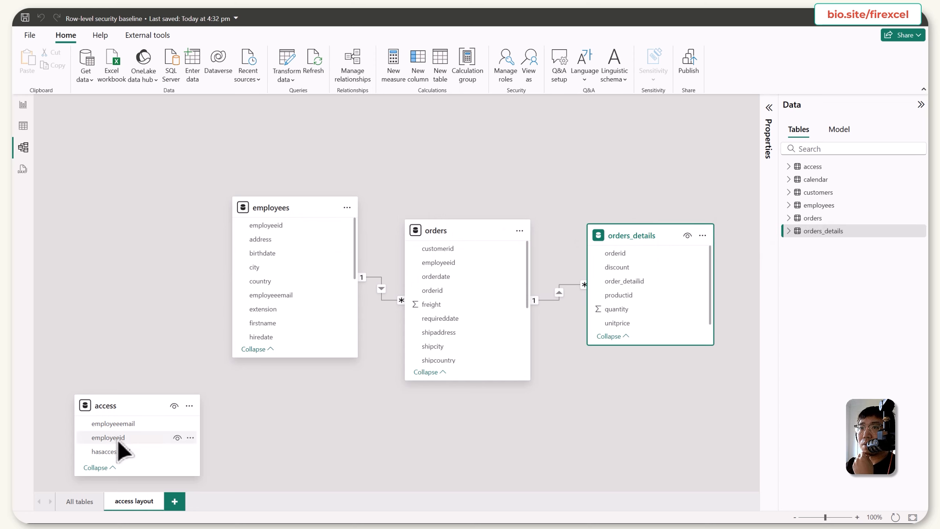
drag(110, 439, 265, 226)
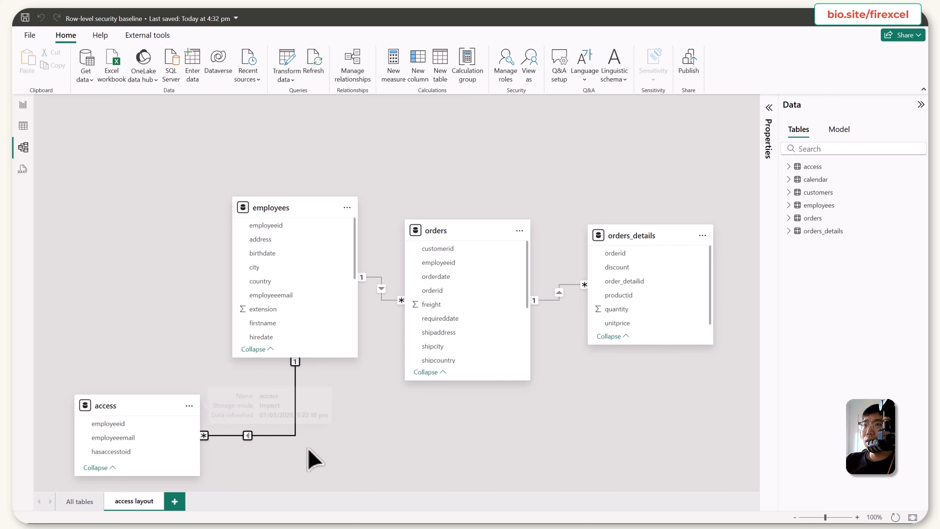
- Try cross-filter direction Both with the security filter applied in both directions on the access–employees relationship, and discard the changes
double_click(248, 436)
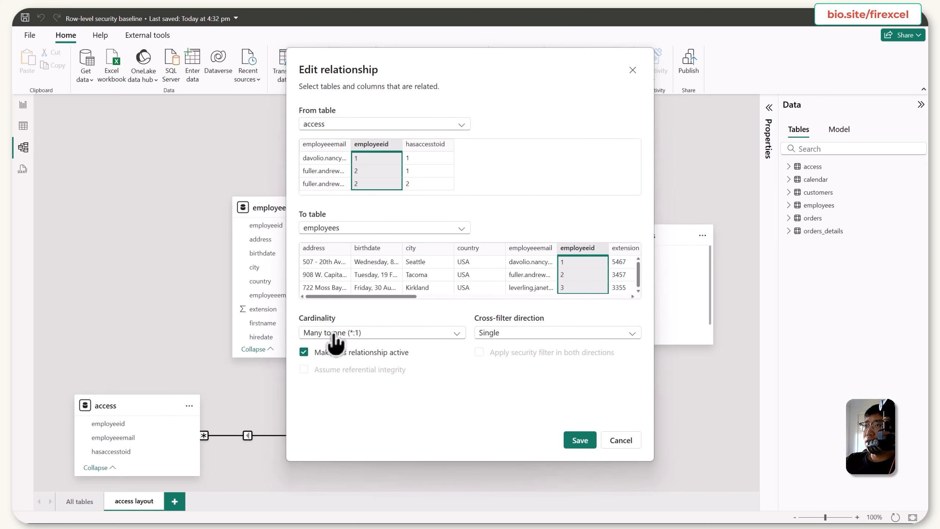
click(618, 443)
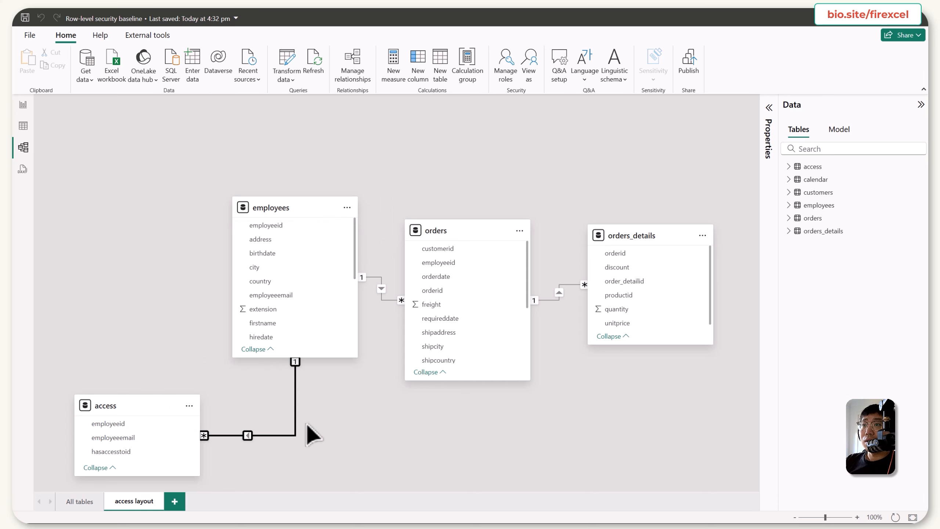
double_click(249, 435)
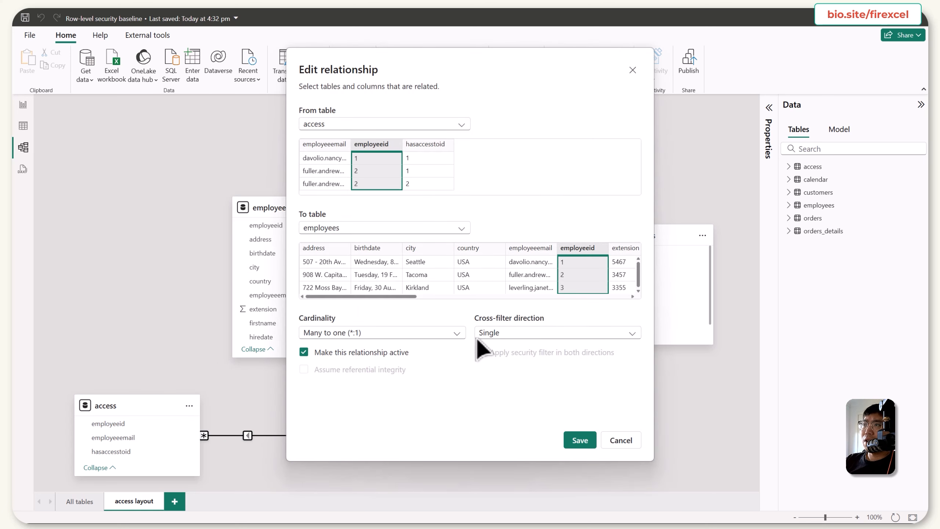
click(522, 336)
click(499, 361)
click(479, 352)
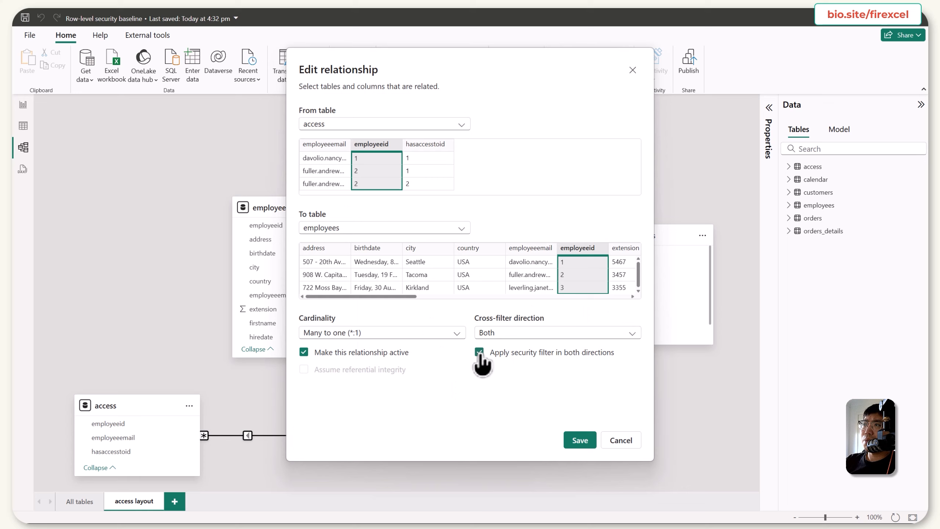
click(480, 352)
click(529, 334)
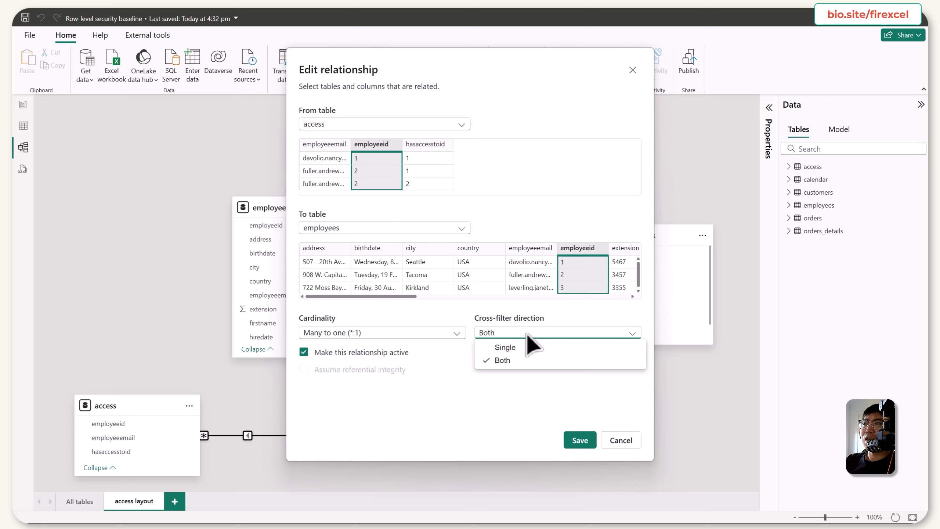
click(505, 348)
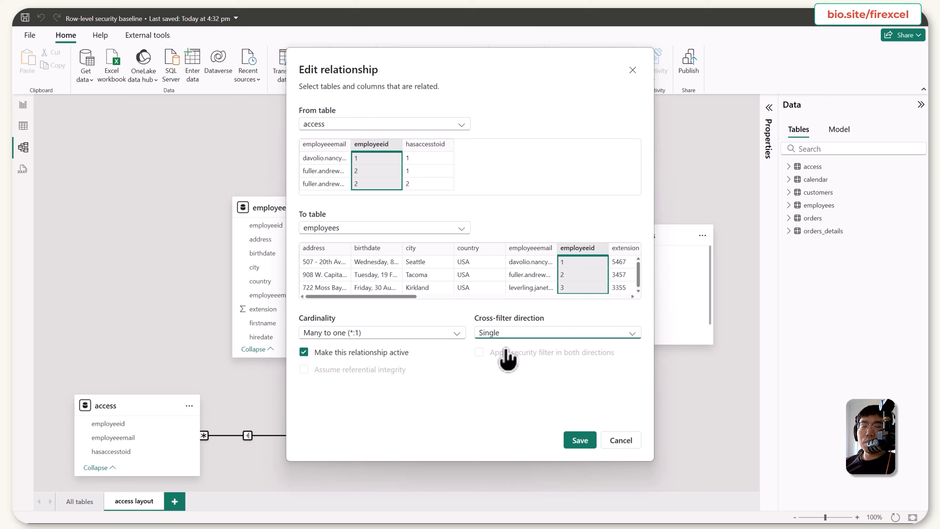
click(611, 336)
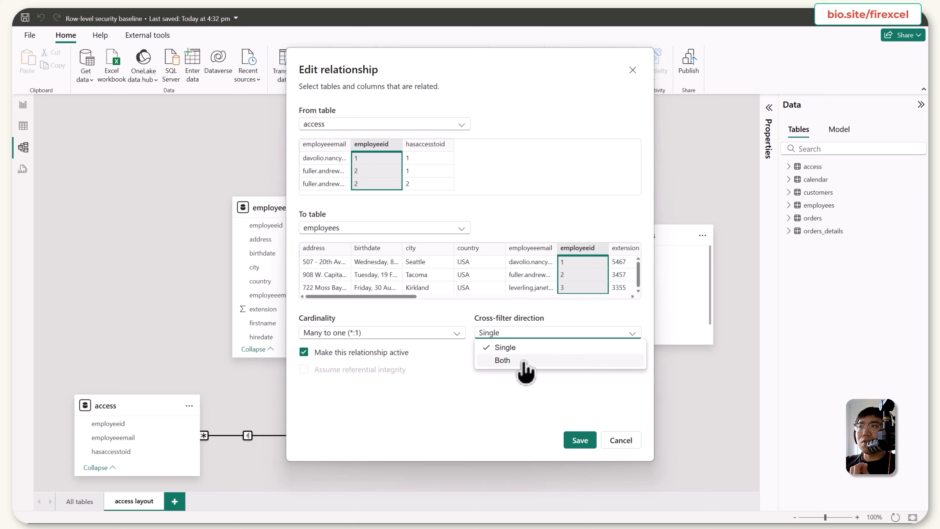
click(510, 395)
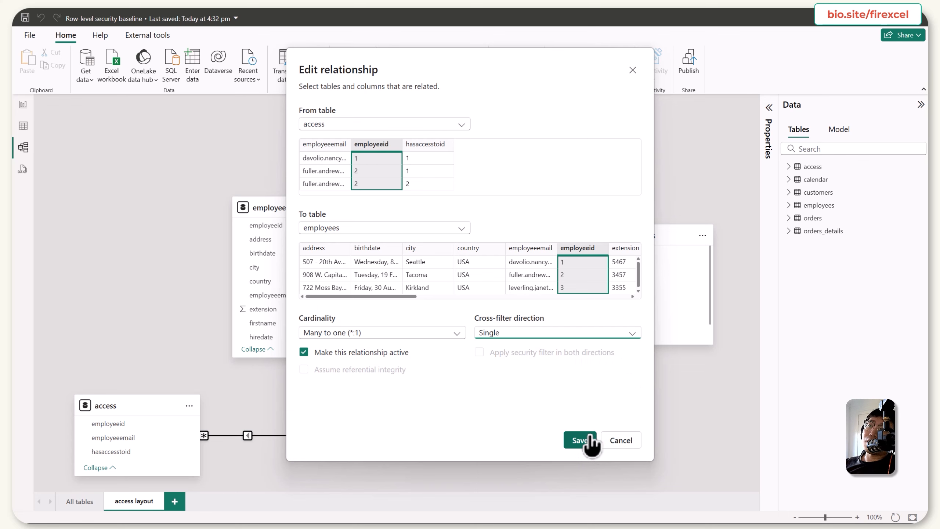
click(617, 442)
drag(146, 411, 148, 398)
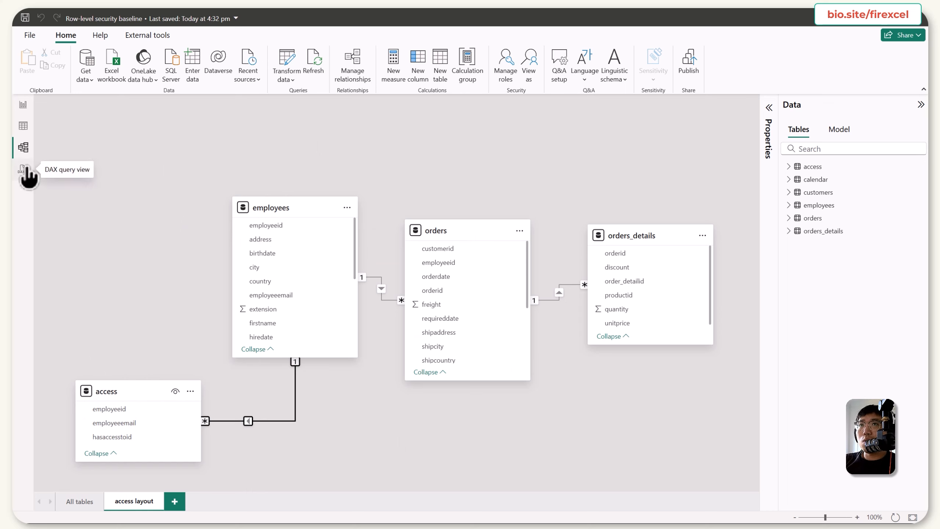
- In DAX query view, replace the expression after EVALUATE in Query 1 with the access table and run the query
click(17, 174)
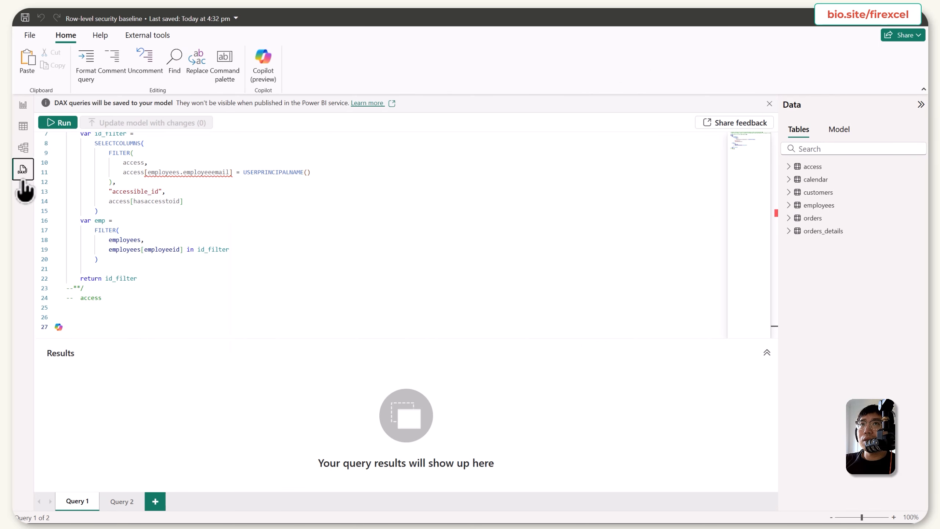
scroll(174, 293, up, 3)
scroll(111, 296, down, 5)
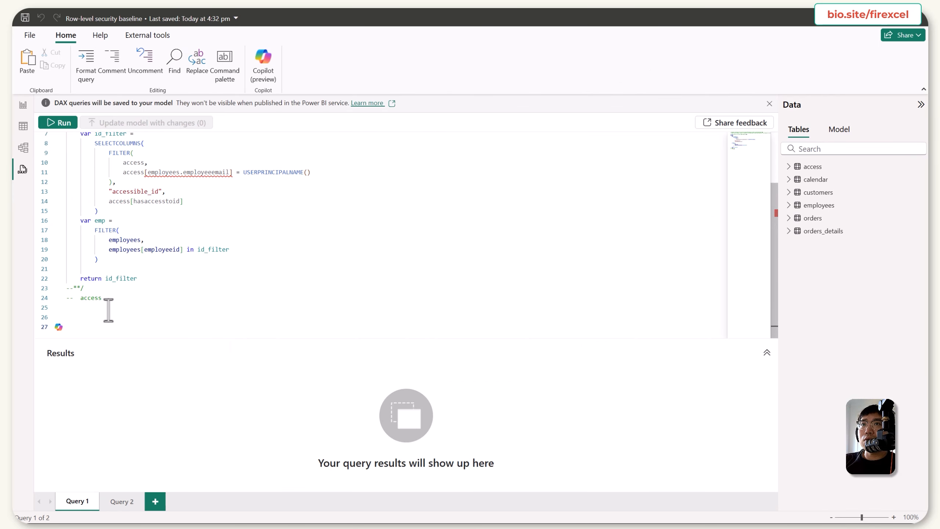
drag(109, 311, 60, 187)
key(BackSpace)
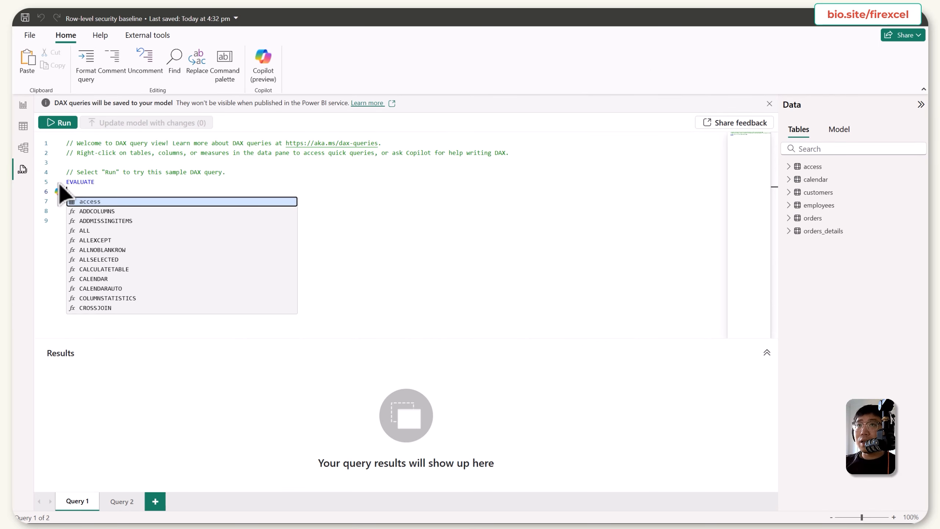
key(Escape)
text(access)
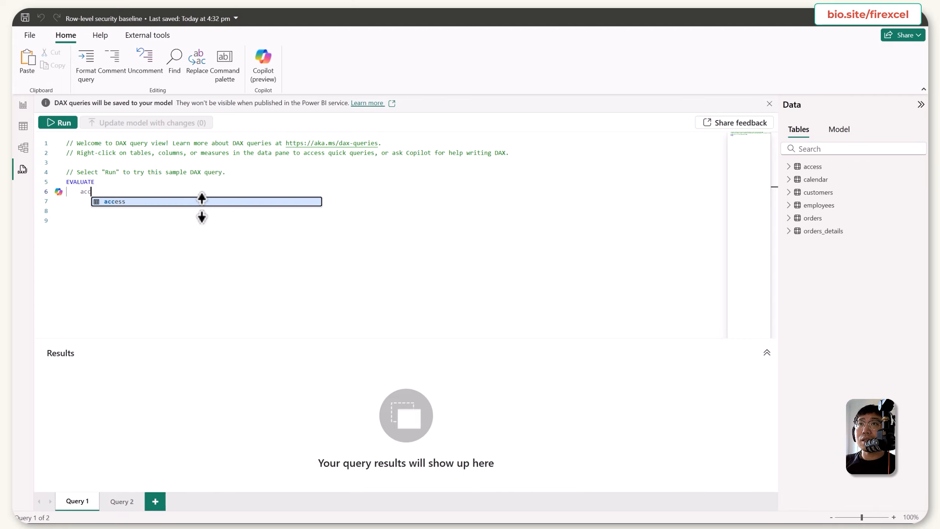
key(F5)
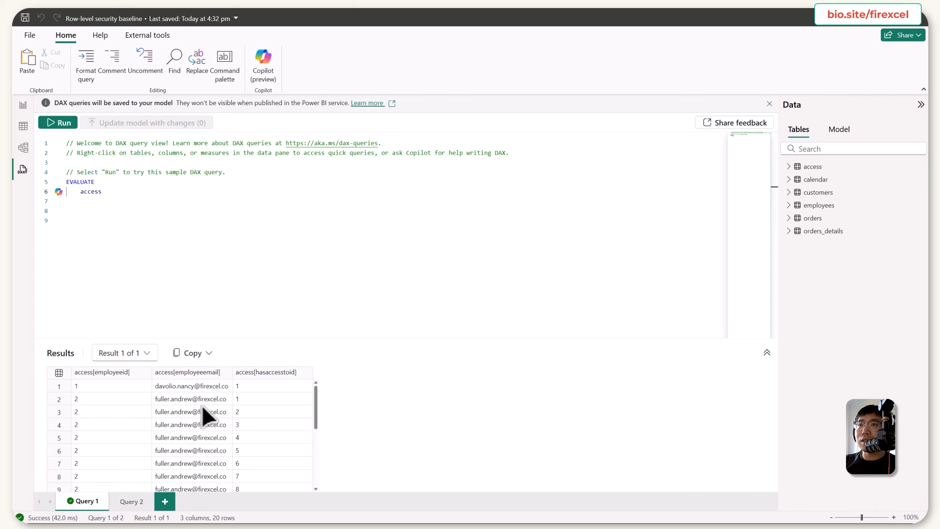
scroll(237, 482, down, 4)
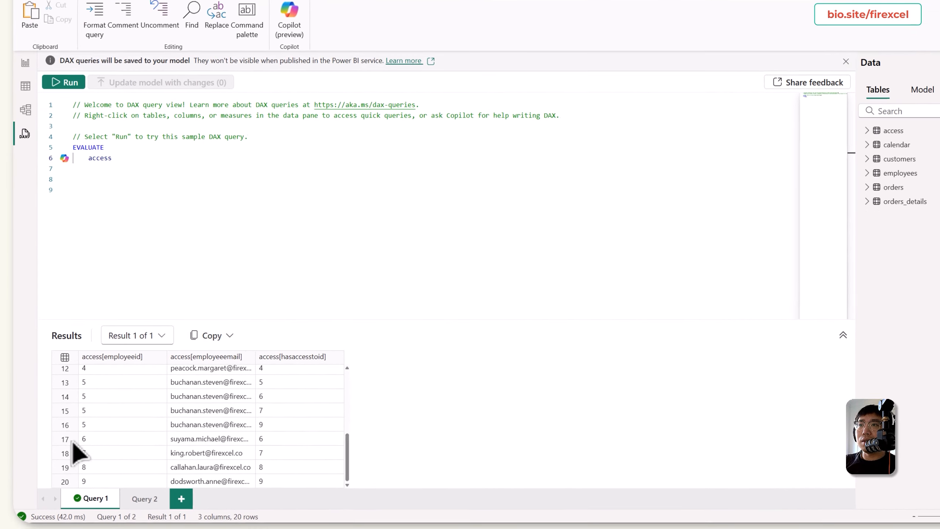
scroll(352, 450, up, 5)
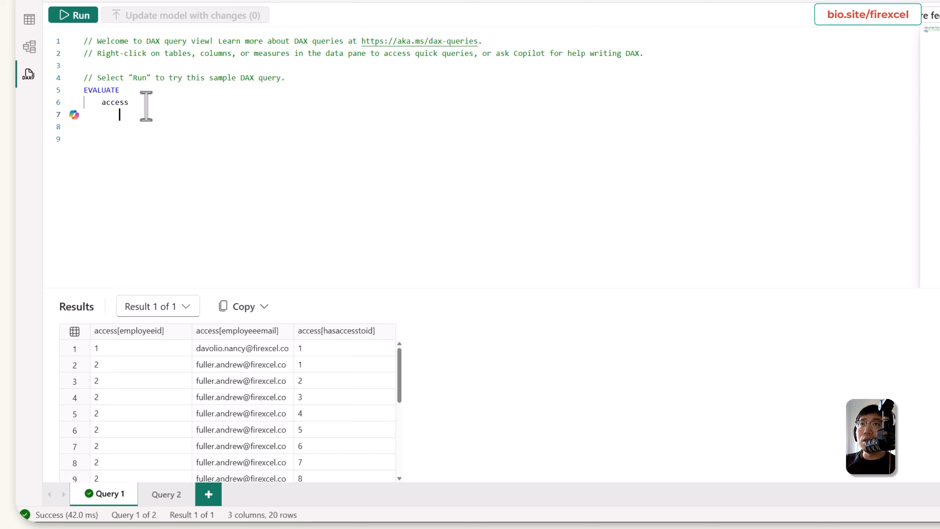
- Replace the evaluated table with a FILTER function that takes access as its table argument
drag(112, 158, 89, 158)
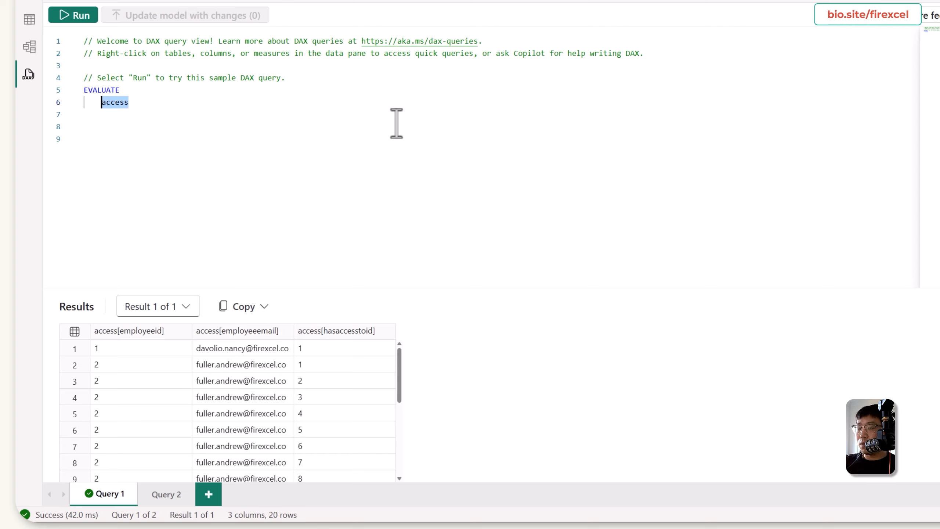
text(fil)
key(Tab)
text(()
key(Return)
text(access,)
key(Return)
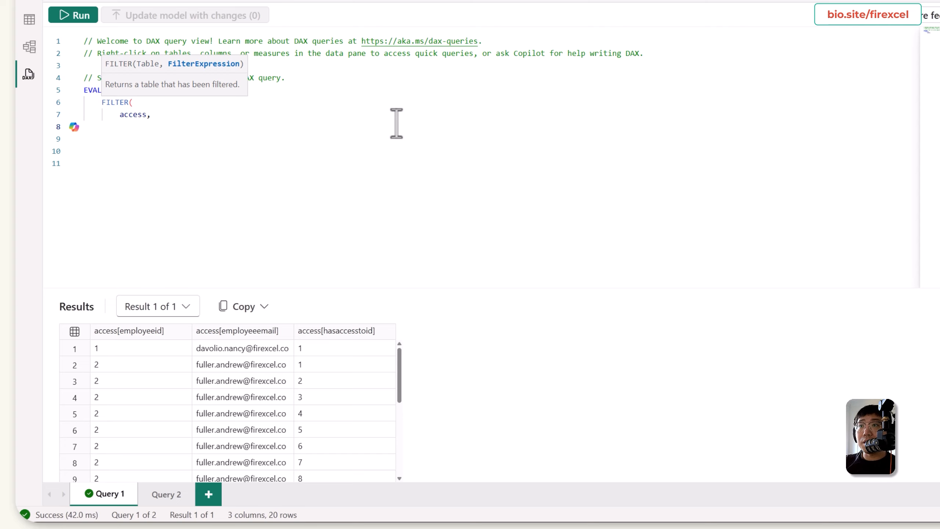
- Complete the filter with the condition that access[employeeemail] equals the email of employee 5, and run the query
text(access[employeeemail] =)
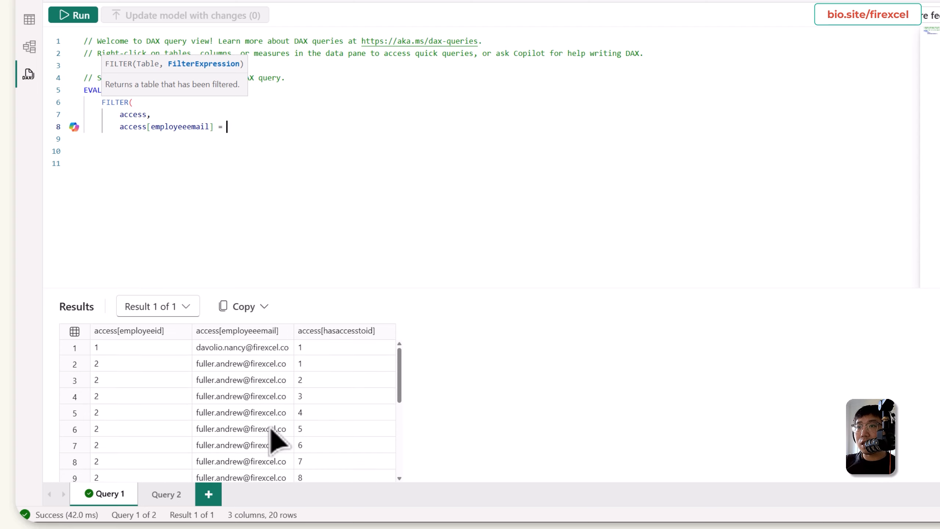
scroll(259, 444, down, 3)
drag(255, 393, 385, 126)
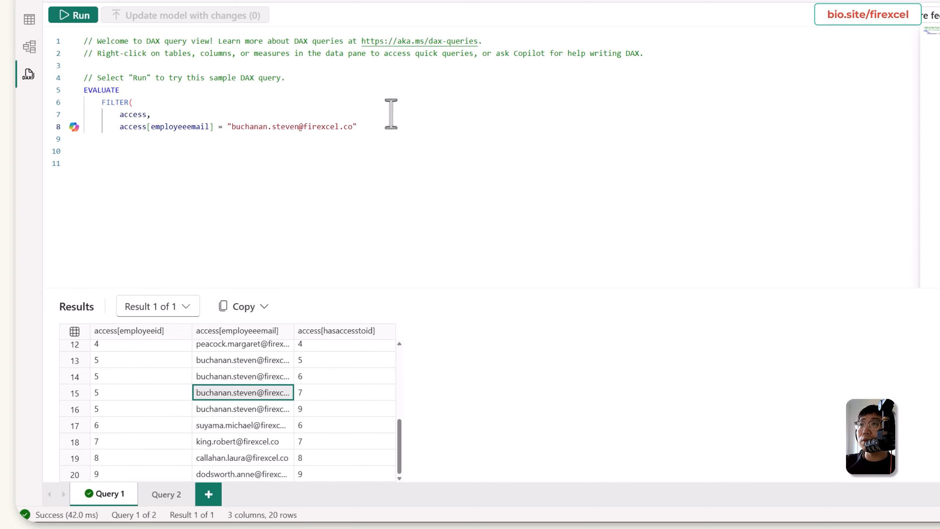
click(65, 15)
drag(293, 330, 368, 331)
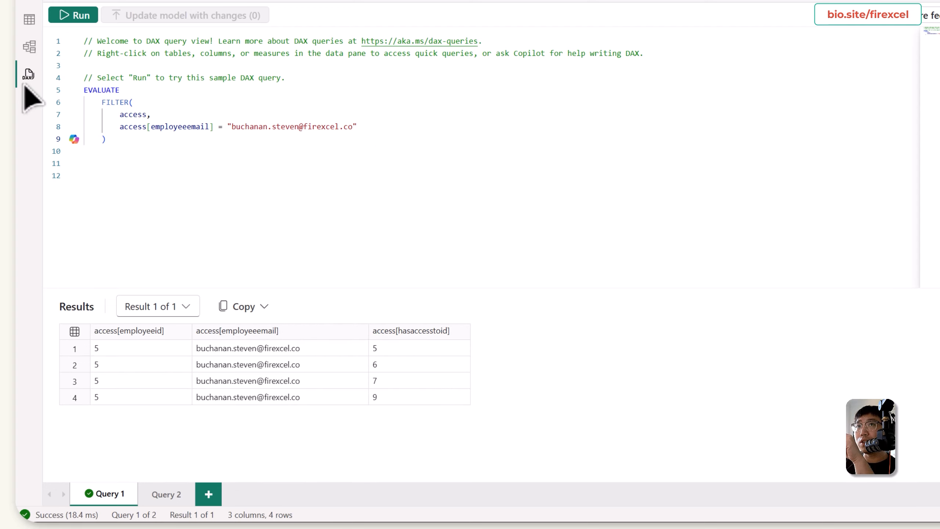
- Compare the filtered query with the direction of the access–employees relationship in the model diagram
click(29, 46)
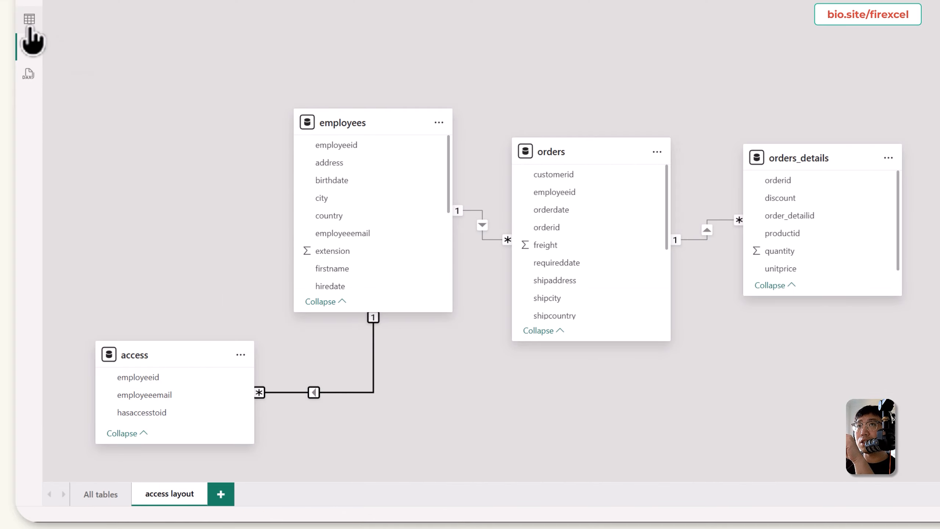
click(29, 74)
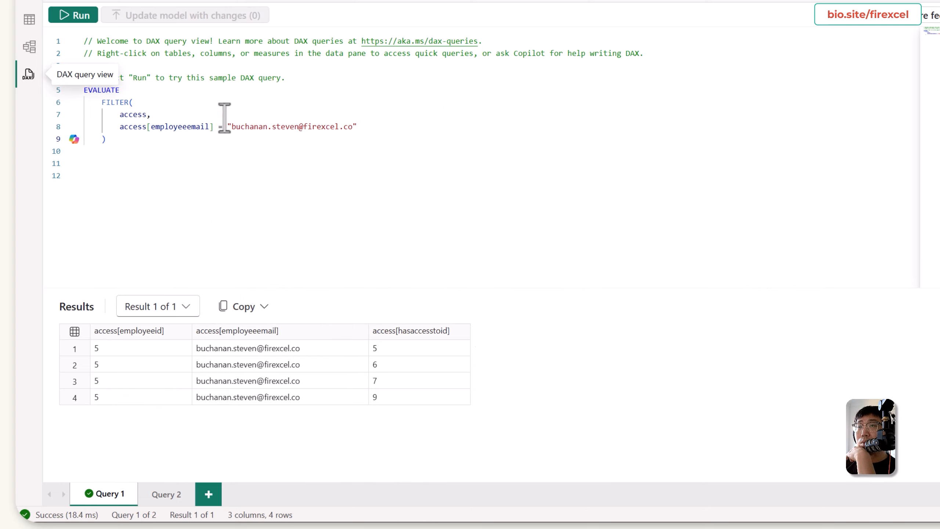
click(118, 140)
drag(99, 131, 85, 102)
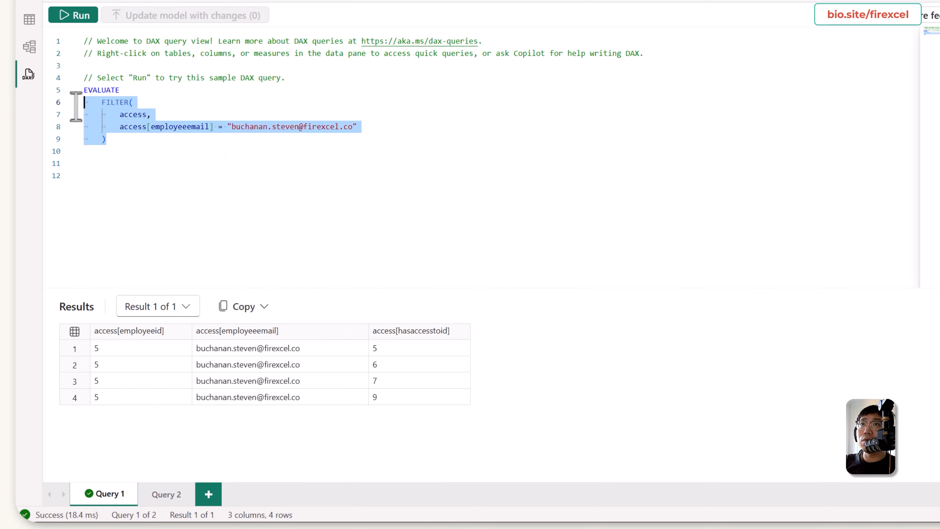
click(30, 48)
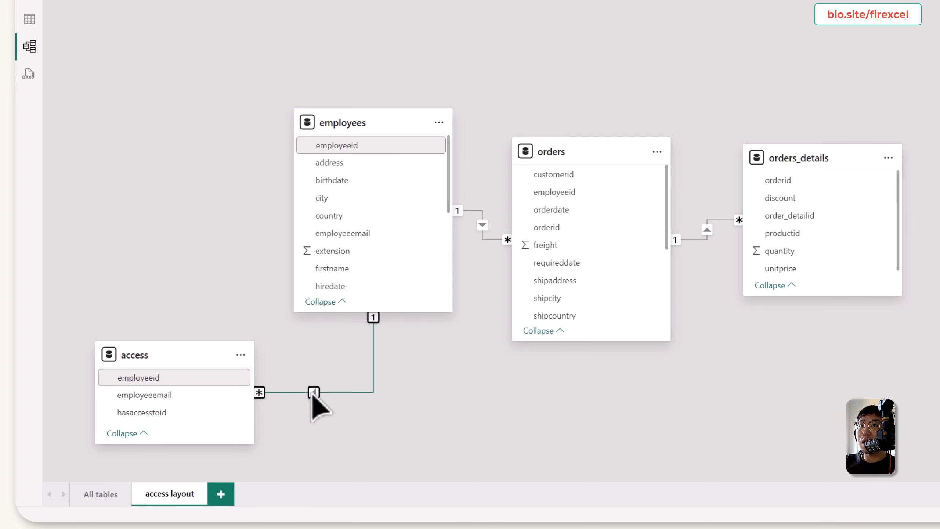
click(29, 74)
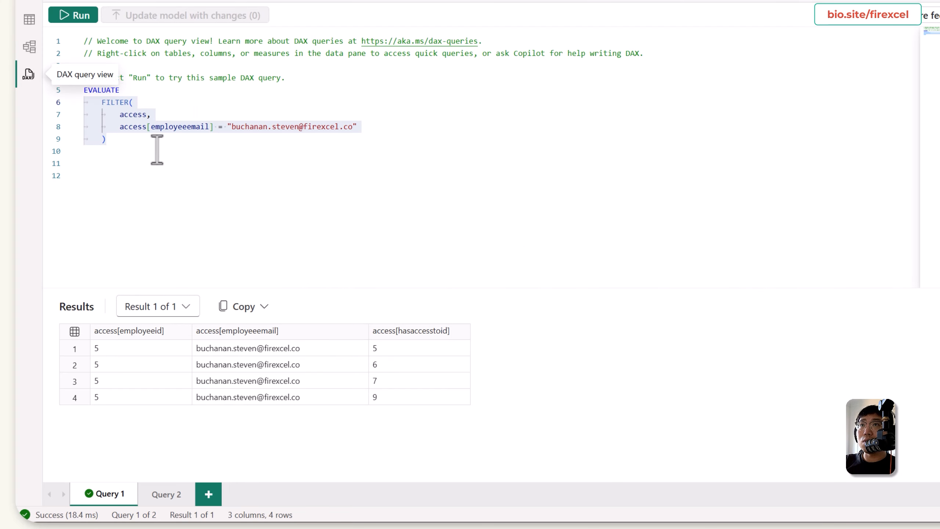
- Nest the whole FILTER expression inside a SELECTCOLUMNS function as its table argument
click(118, 147)
drag(122, 137, 86, 102)
key(ctrl+c)
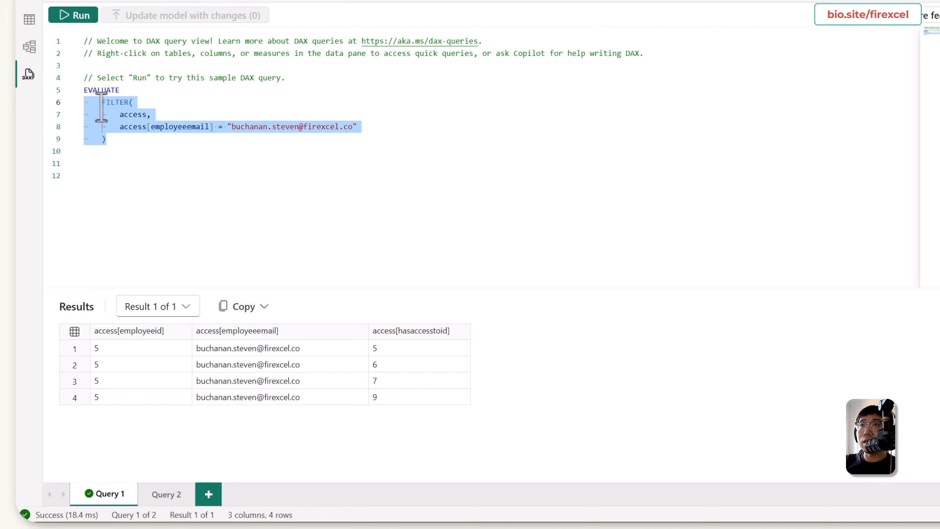
key(BackSpace)
key(Escape)
text(s)
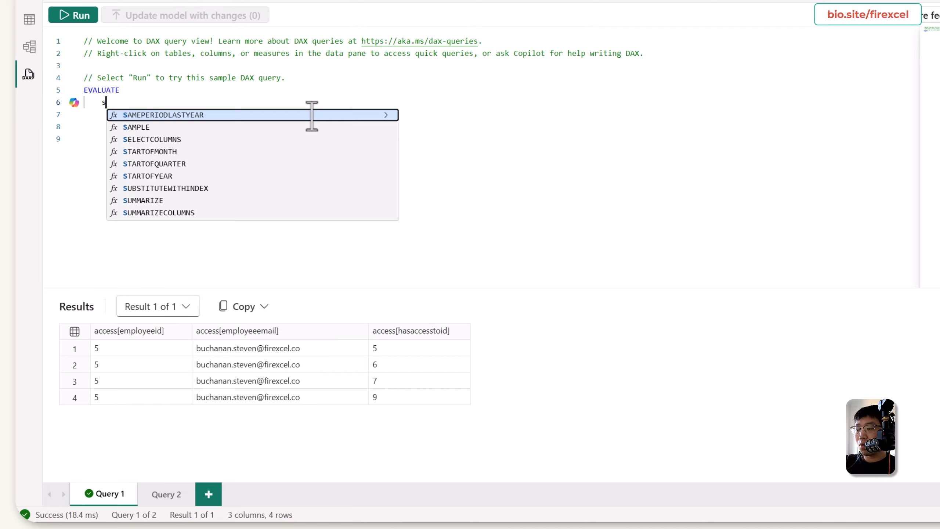
text(e)
key(BackSpace)
text(ele)
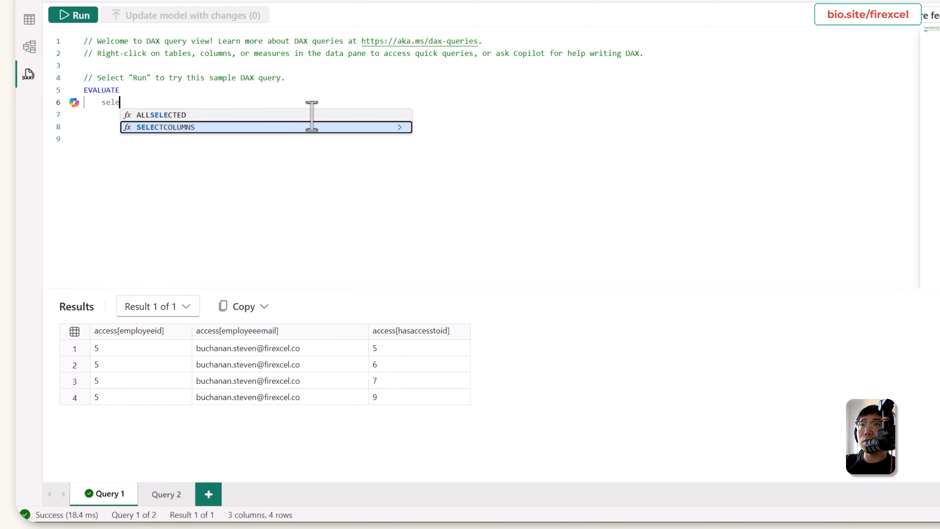
key(Tab)
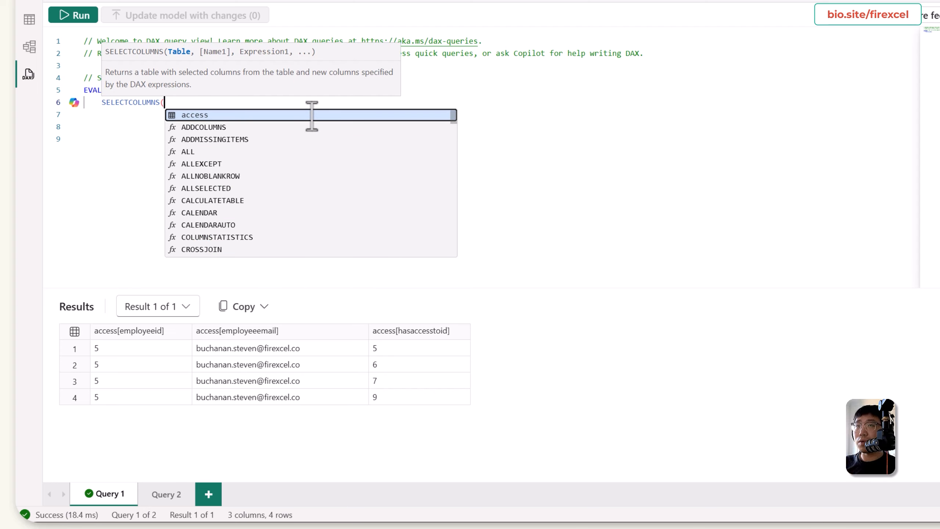
key(ctrl+v)
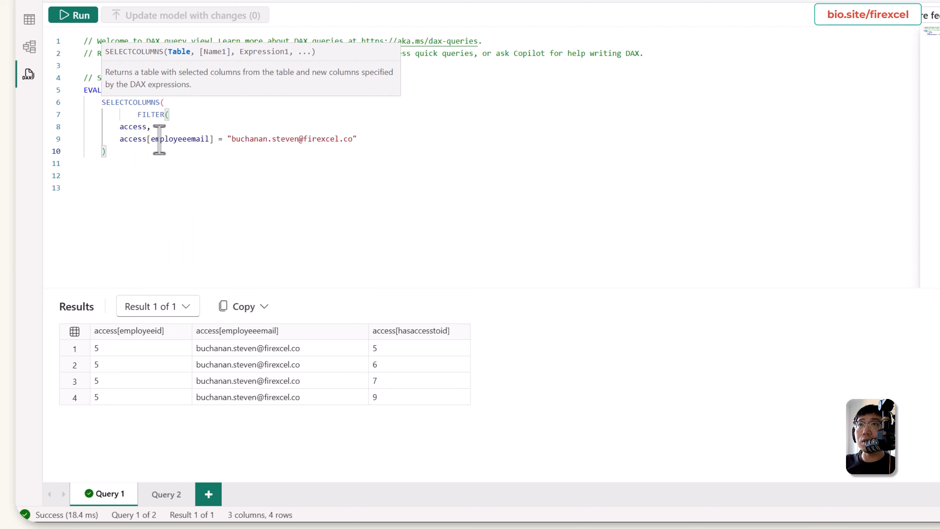
- Indent the nested FILTER block one level below SELECTCOLUMNS
click(139, 118)
key(BackSpace)
key(BackSpace)
click(197, 104)
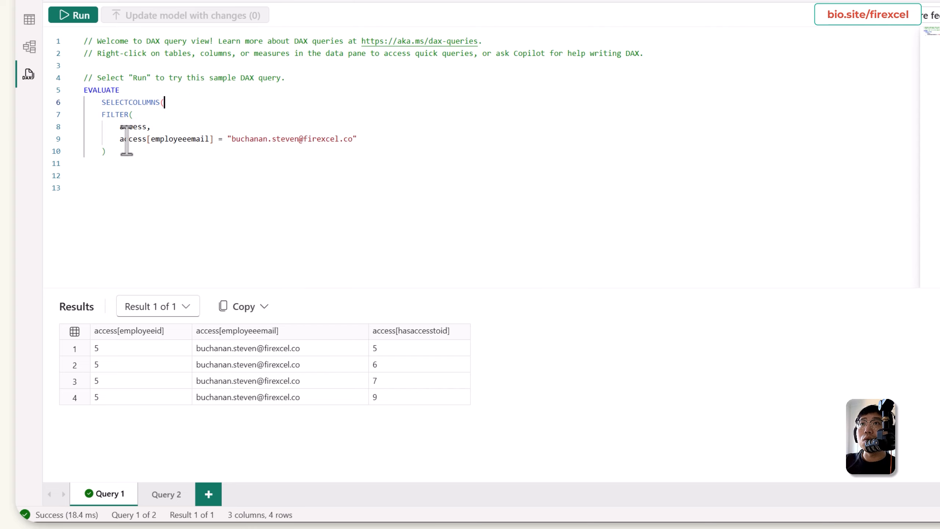
drag(128, 152, 76, 116)
key(Tab)
click(161, 150)
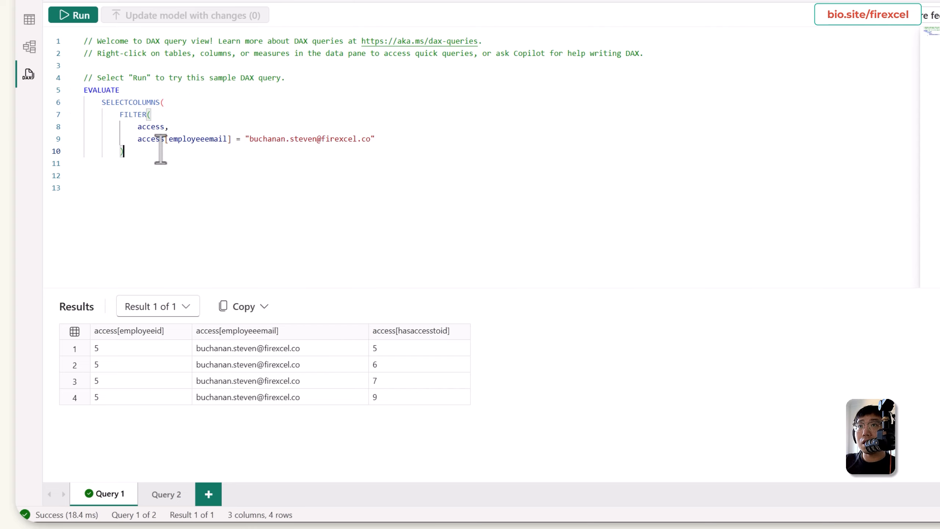
- Add "hasaccesstoid" as the output column name after the FILTER block in SELECTCOLUMNS
text(,)
key(Return)
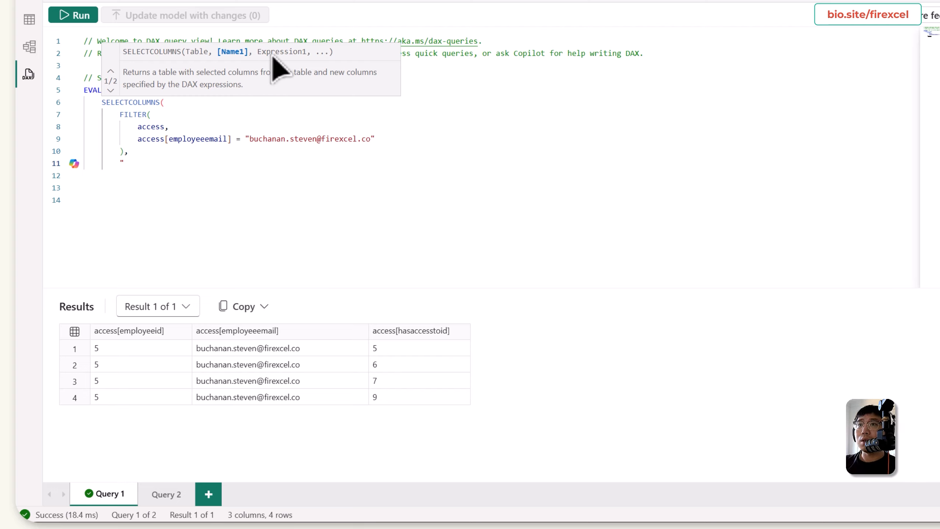
text("accessto)
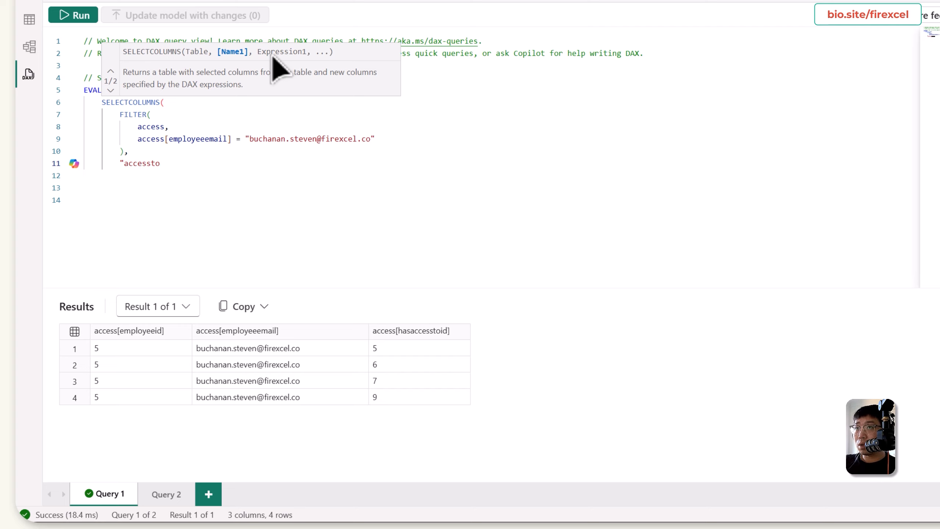
text(id"has)
key(End)
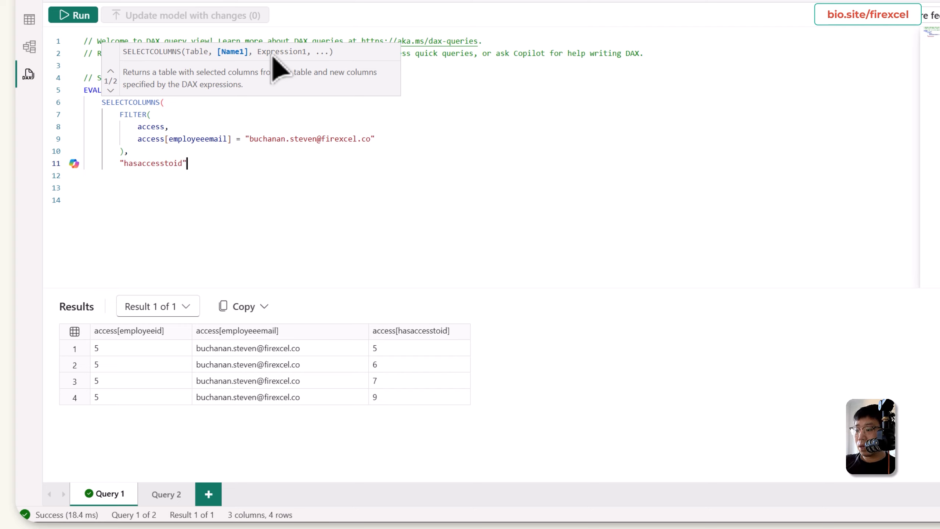
text(,)
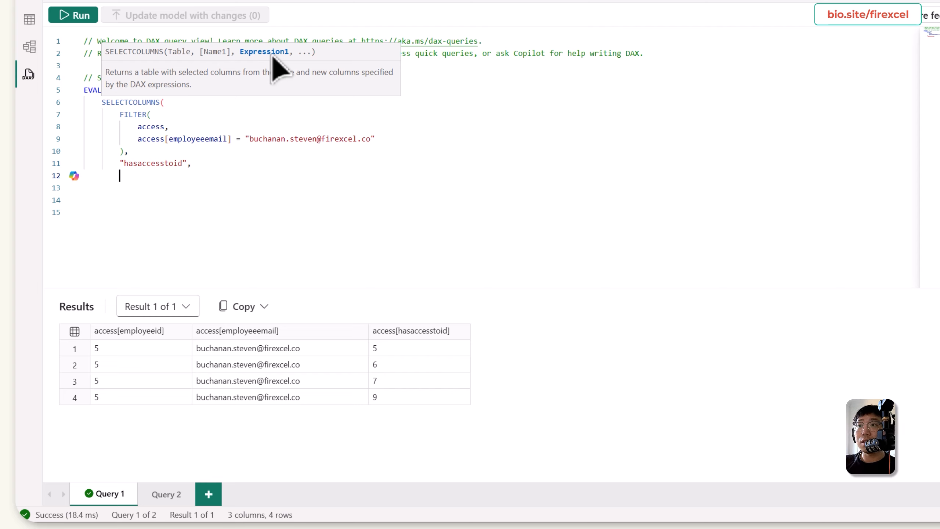
- Set the expression for the output column to access[hasaccesstoid]
text(acc)
key(Tab)
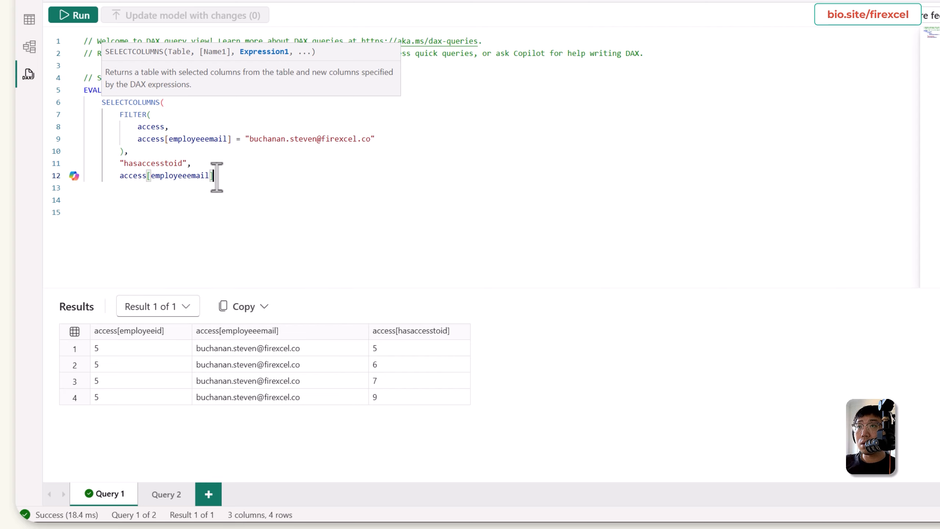
drag(214, 175, 122, 177)
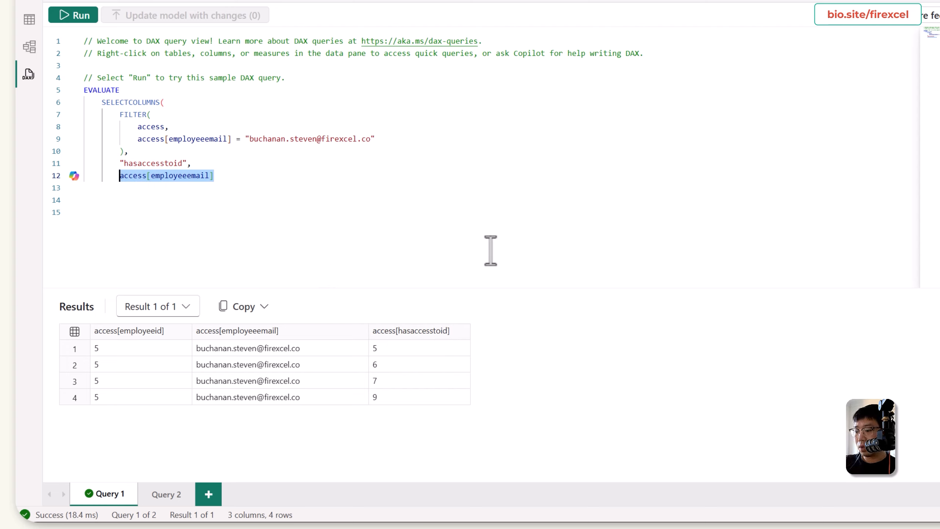
text(has)
key(Up)
key(Tab)
key(Return)
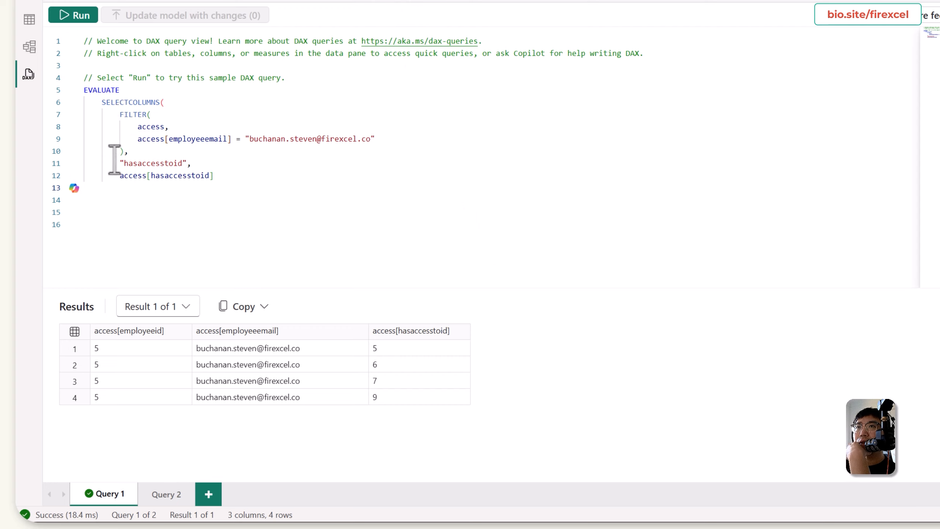
- Close the SELECTCOLUMNS function, run the query, and select the returned hasaccesstoid values
click(226, 179)
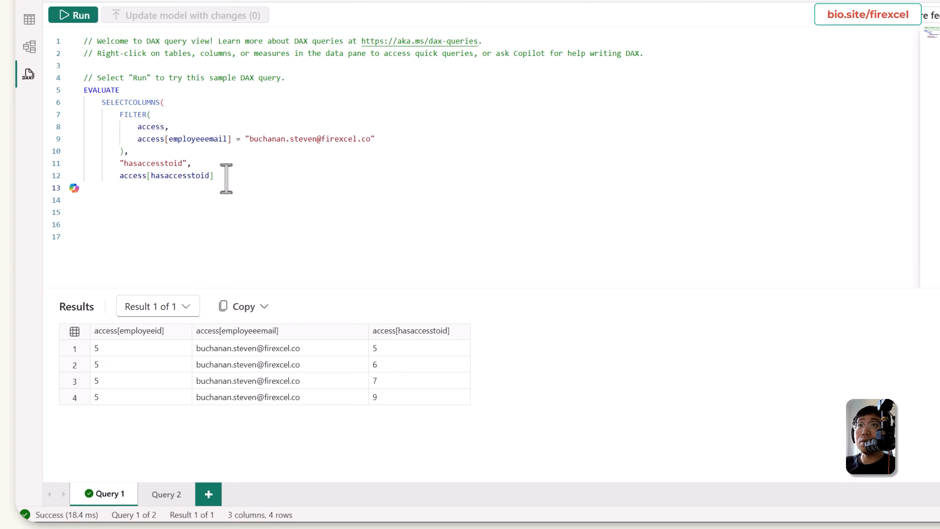
text())
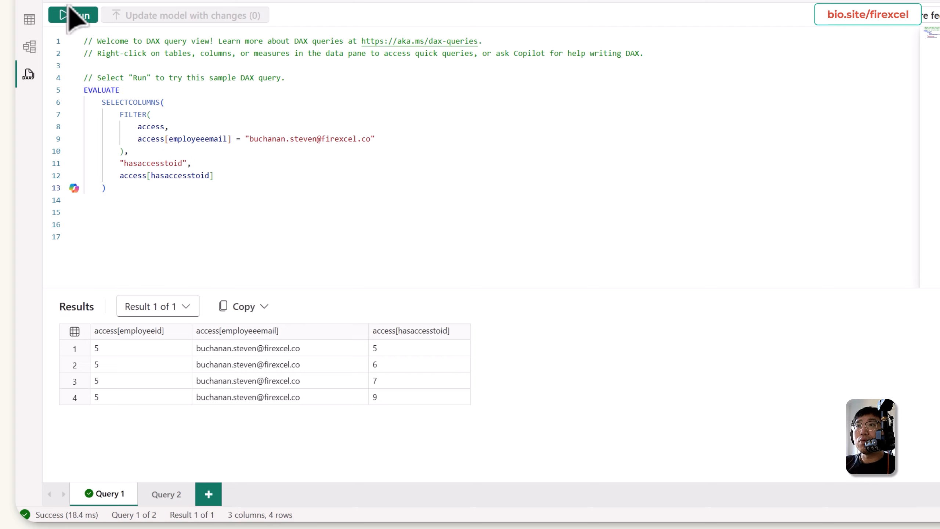
click(70, 15)
drag(153, 348, 155, 397)
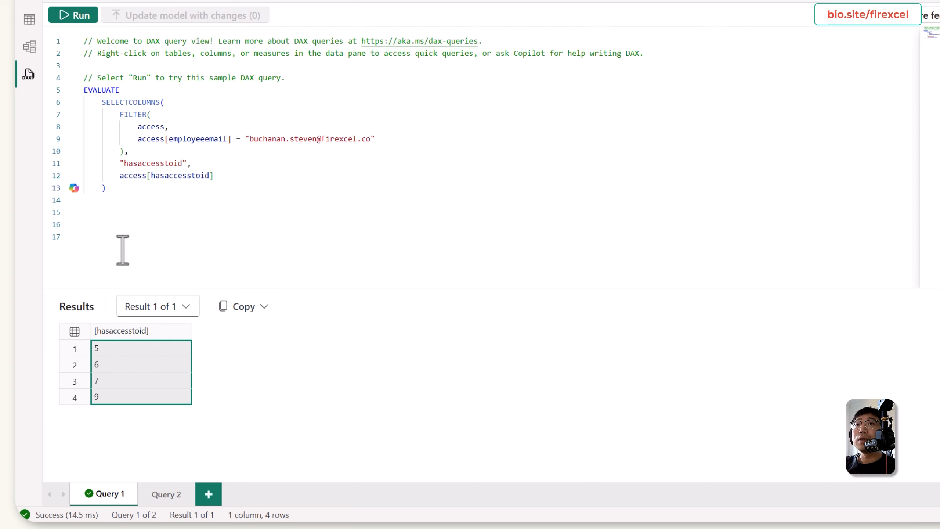
- Copy the whole SELECTCOLUMNS expression without EVALUATE, and expand the employees table to show its columns
drag(121, 187, 98, 103)
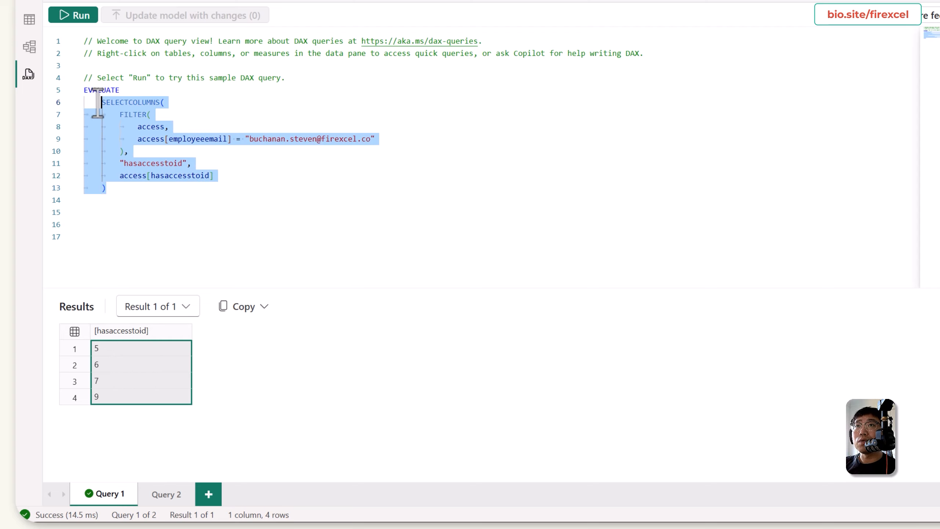
right_click(125, 120)
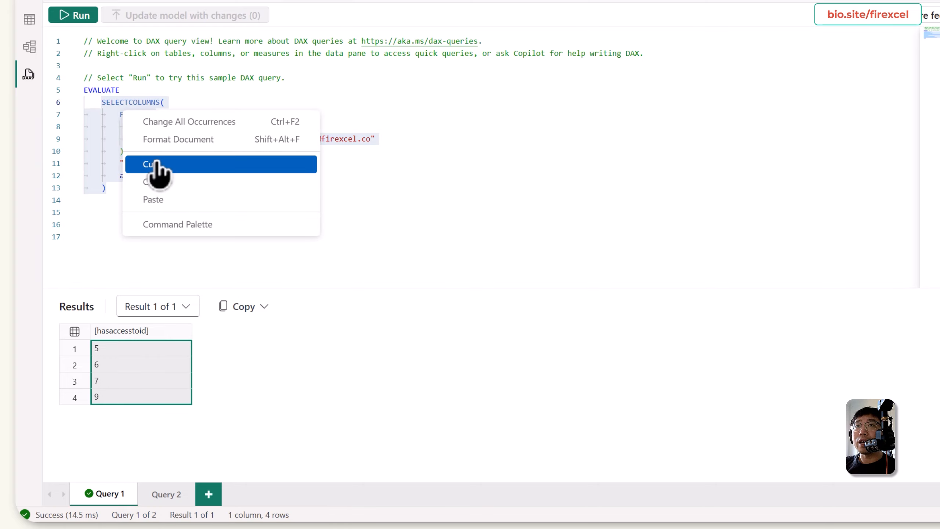
click(165, 184)
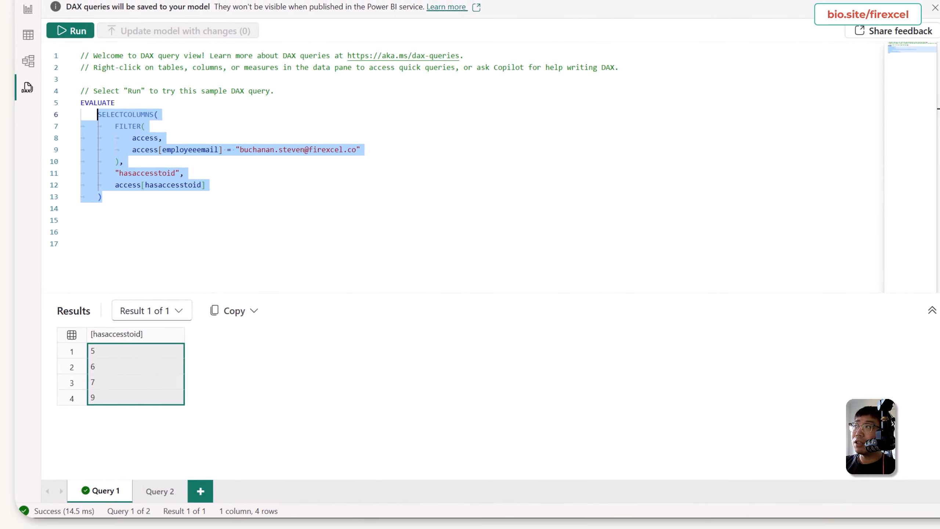
click(868, 158)
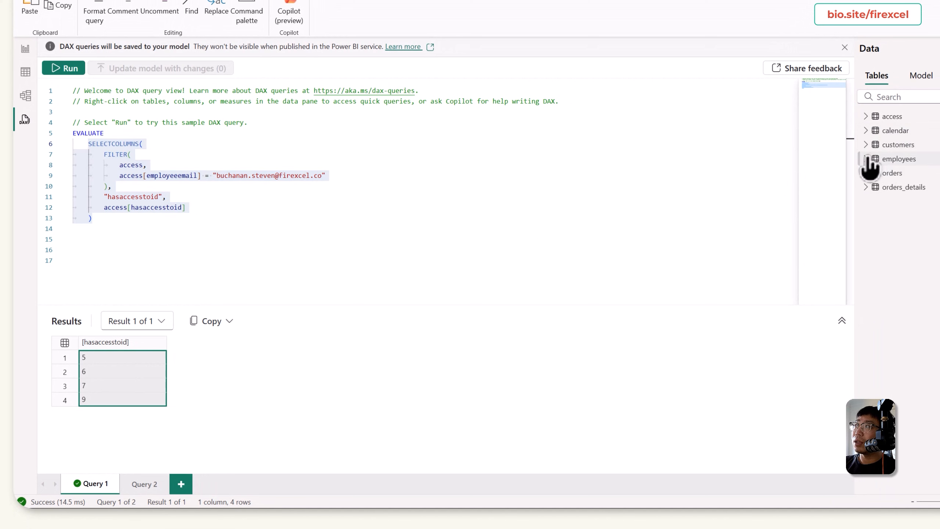
click(866, 158)
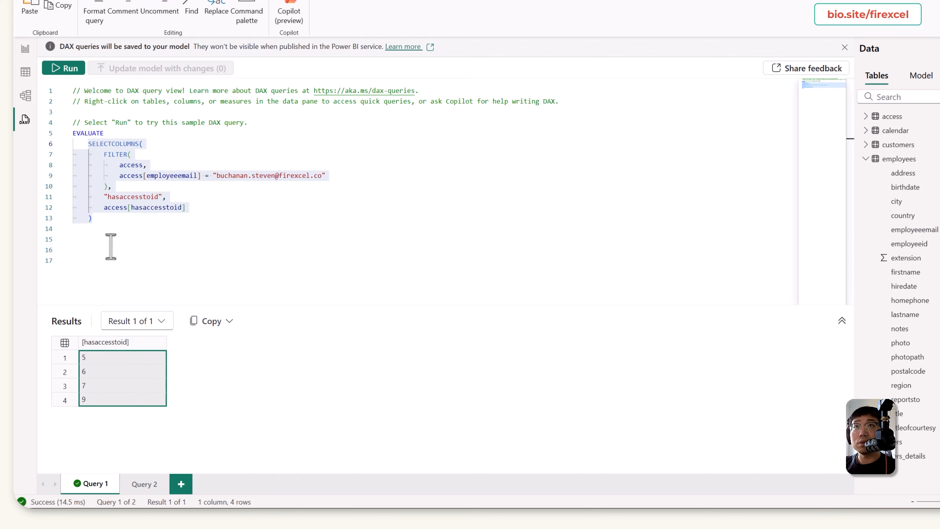
- Return to the report and create a new security role named org_access
click(25, 48)
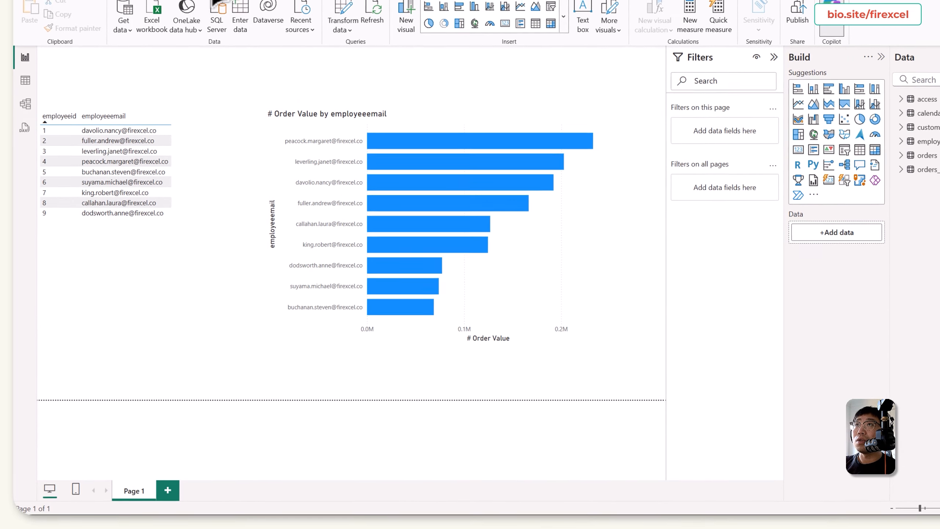
click(148, 29)
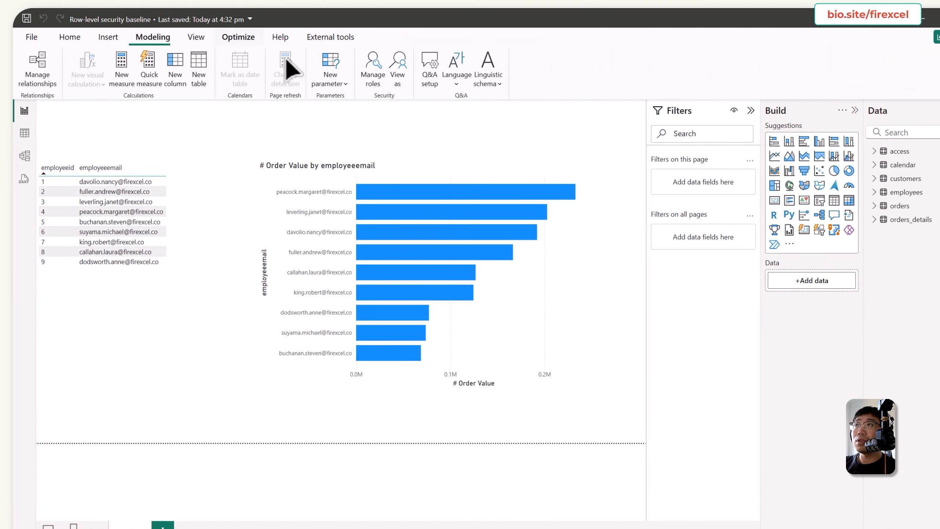
click(374, 63)
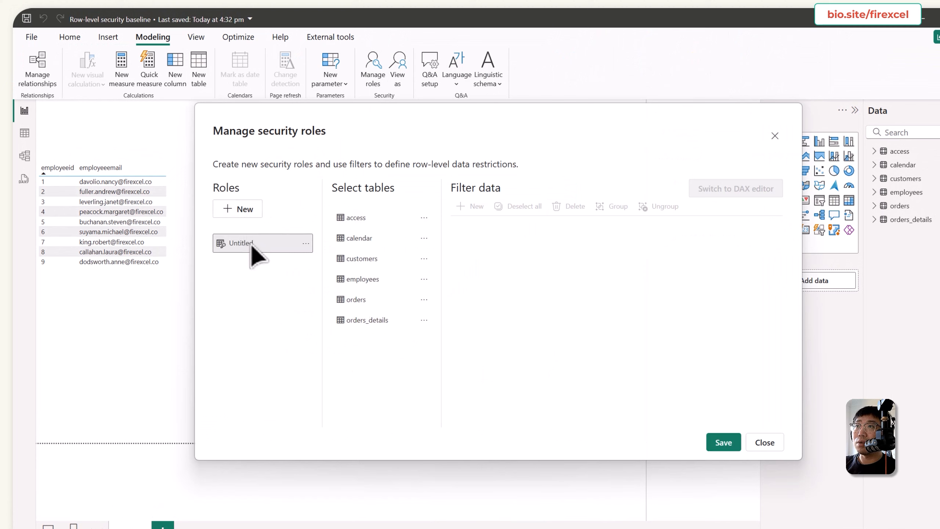
click(251, 245)
key(ctrl+a)
key(BackSpace)
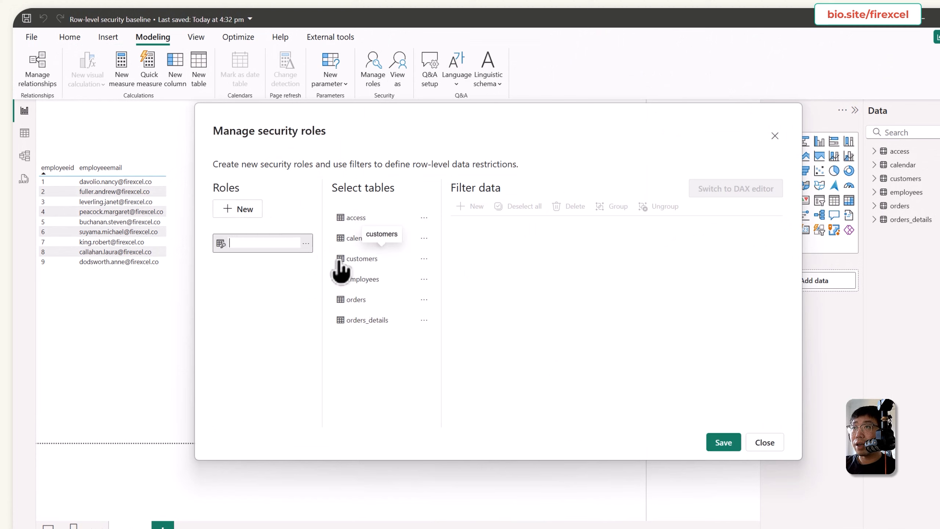
text(org_access)
- Filter the employees table in the role with the DAX condition employees[employeeid] in the copied SELECTCOLUMNS expression, and save the role
click(351, 280)
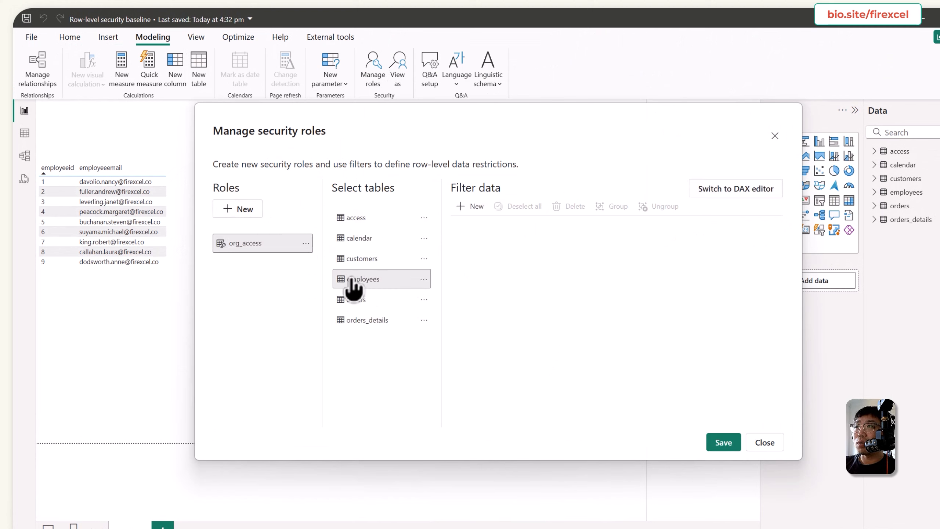
click(752, 193)
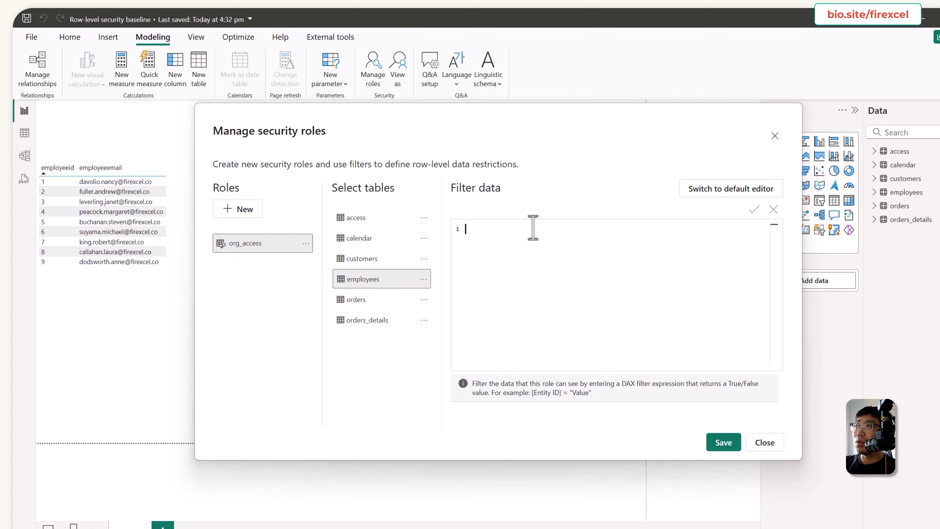
text(em)
text(ployees[employeeid] in ()
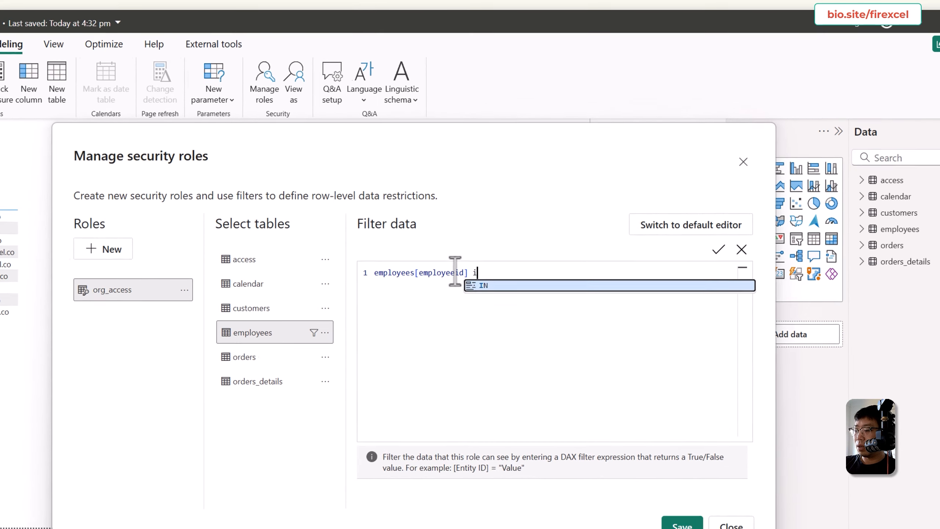
key(Return)
key(ctrl+v)
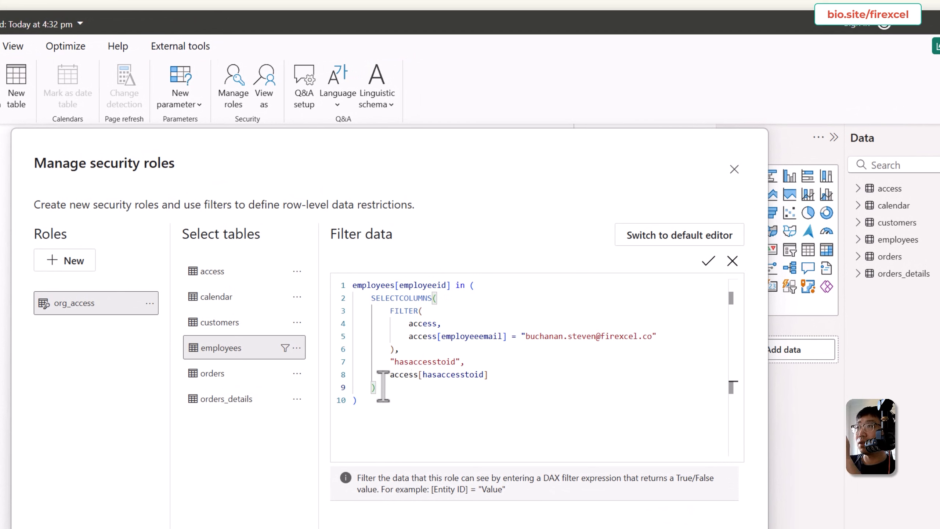
drag(376, 387, 349, 300)
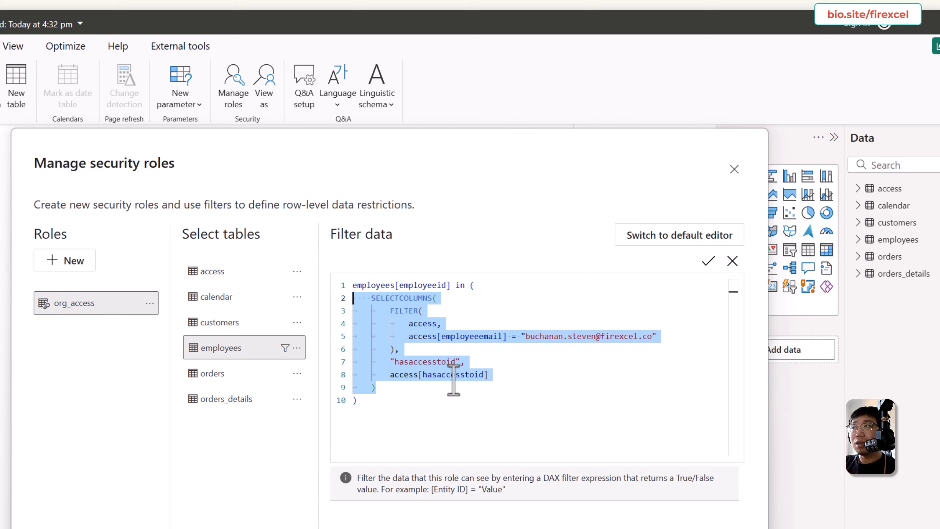
click(708, 261)
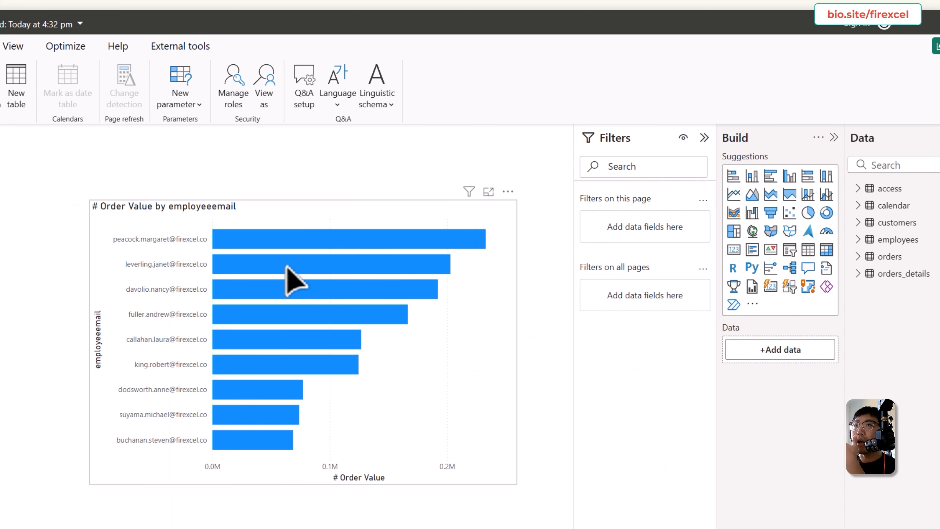
- Create a measure "who logs in" in the access table that returns the current user's login, and show it as a card below the chart
mouse_move(293, 281)
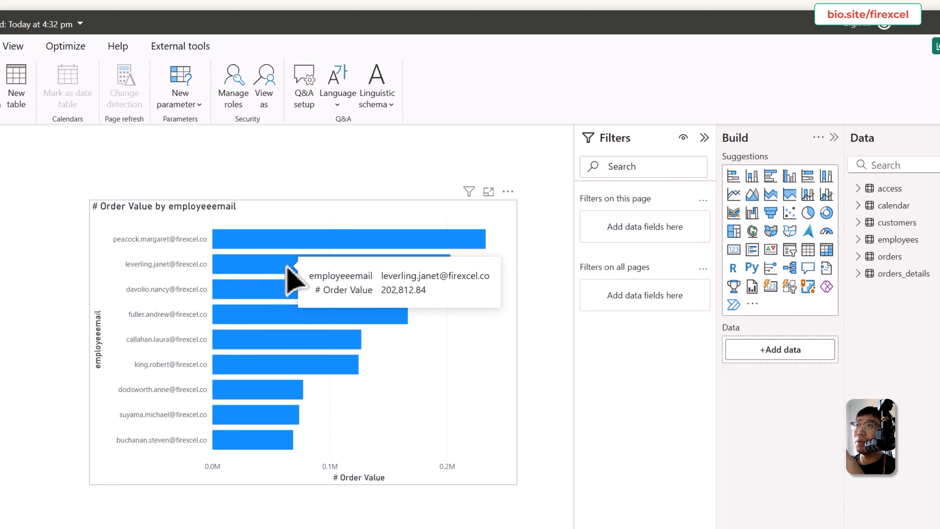
right_click(899, 188)
click(903, 212)
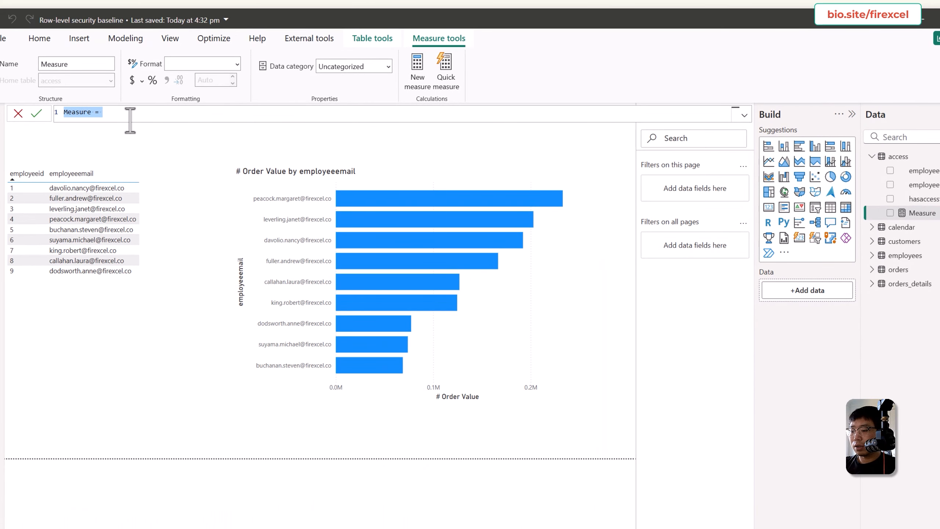
text(who logs in)
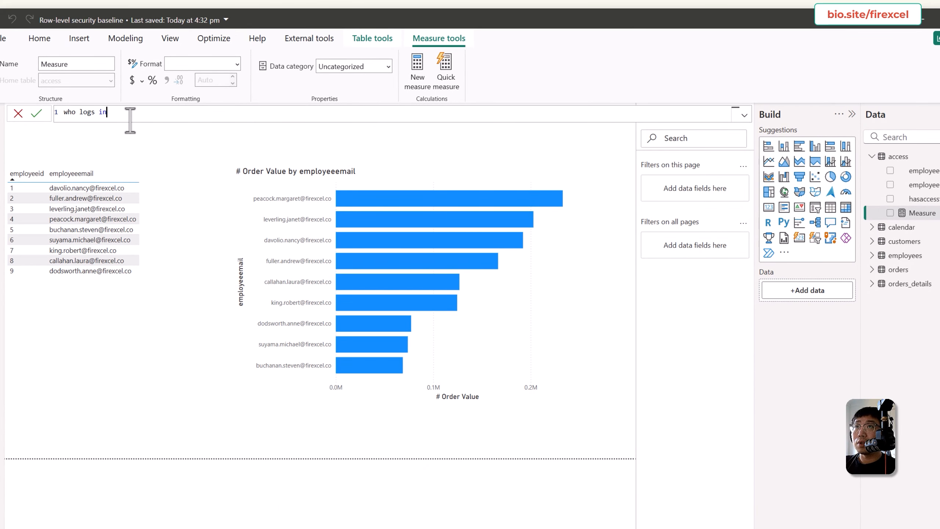
text( =)
key(shift+Return)
text(user)
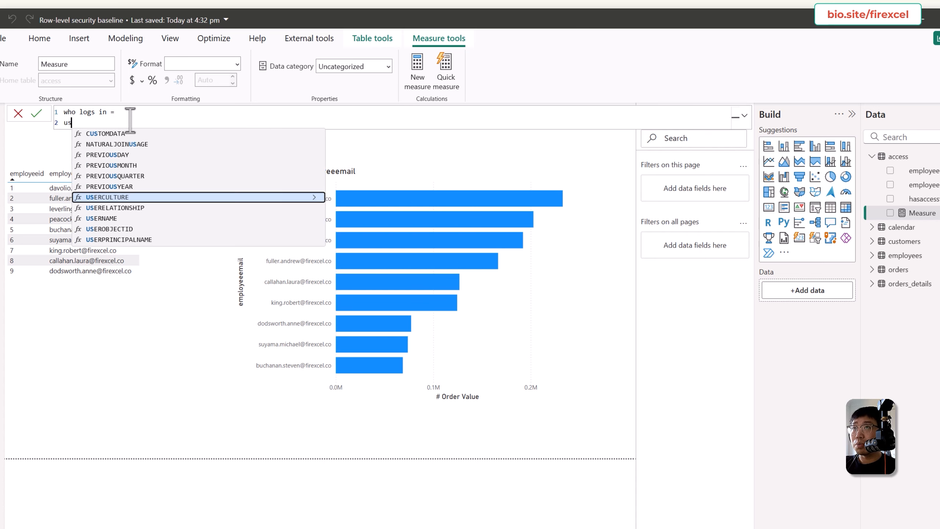
key(Tab)
key(Return)
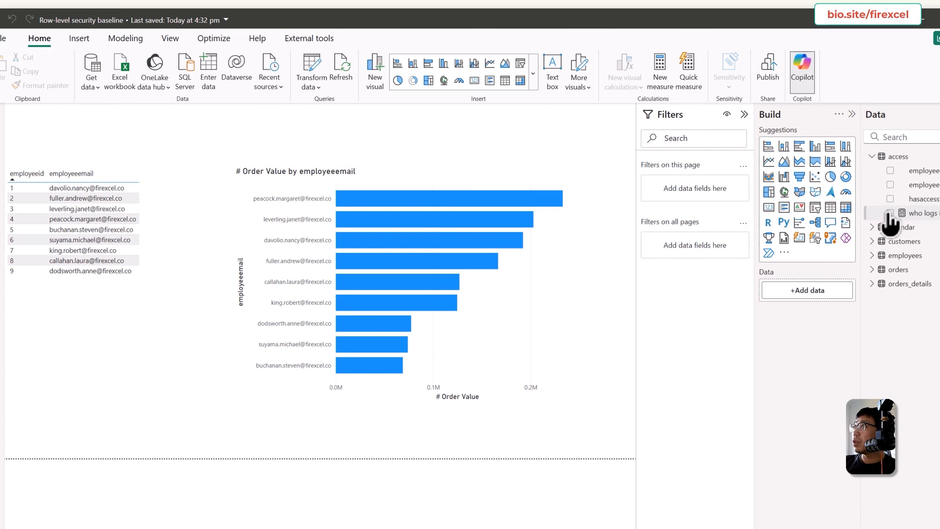
drag(896, 218, 344, 446)
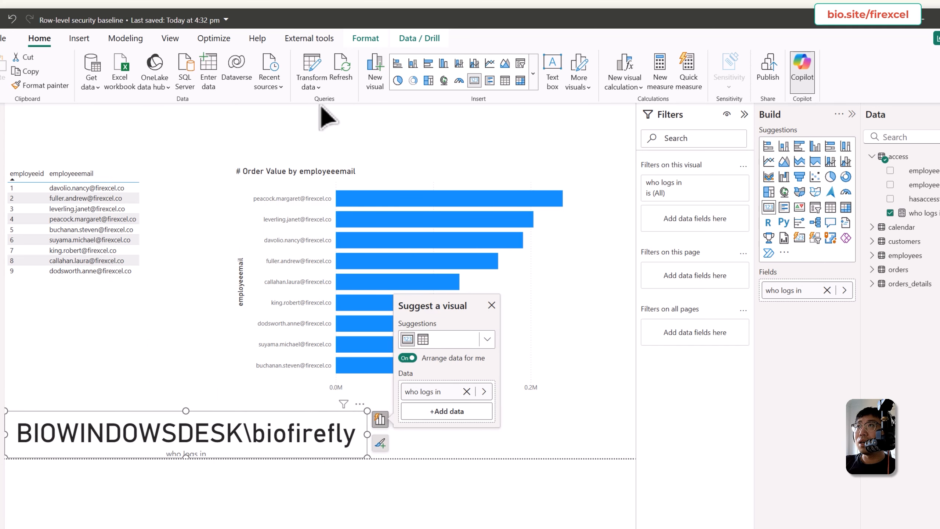
- View the report as another user by entering a first name, with no security role selected
click(170, 38)
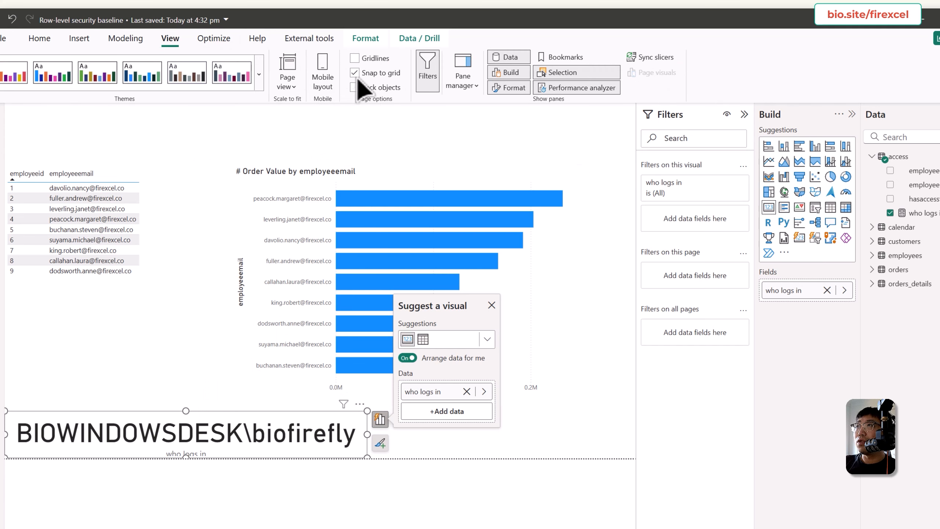
scroll(387, 86, up, 1)
click(382, 63)
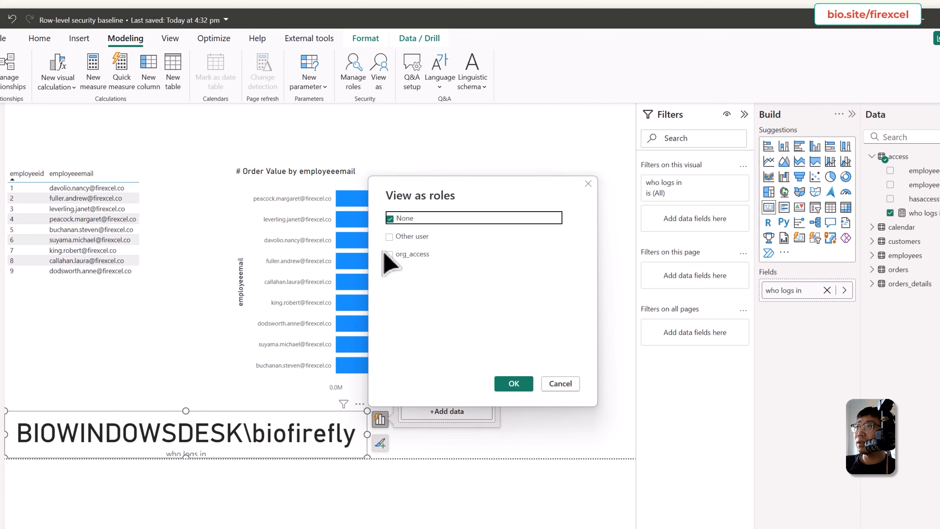
click(389, 238)
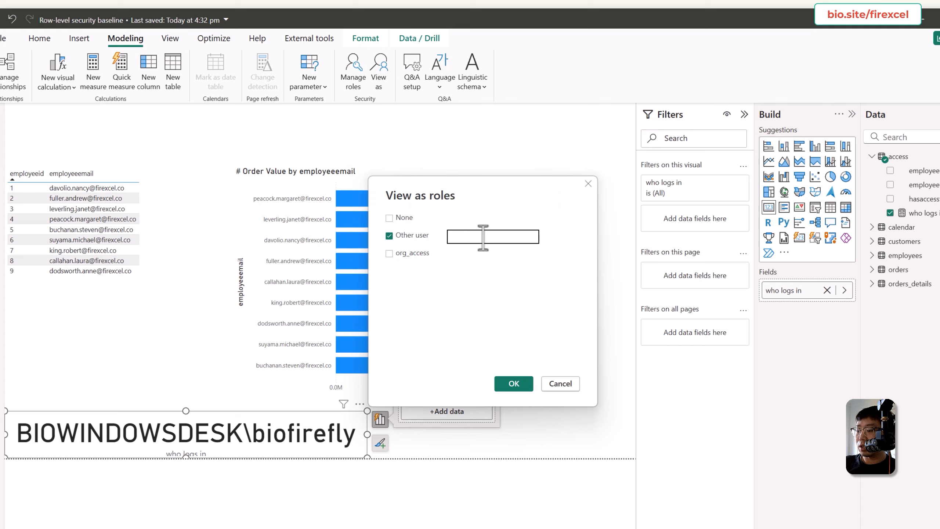
key(Return)
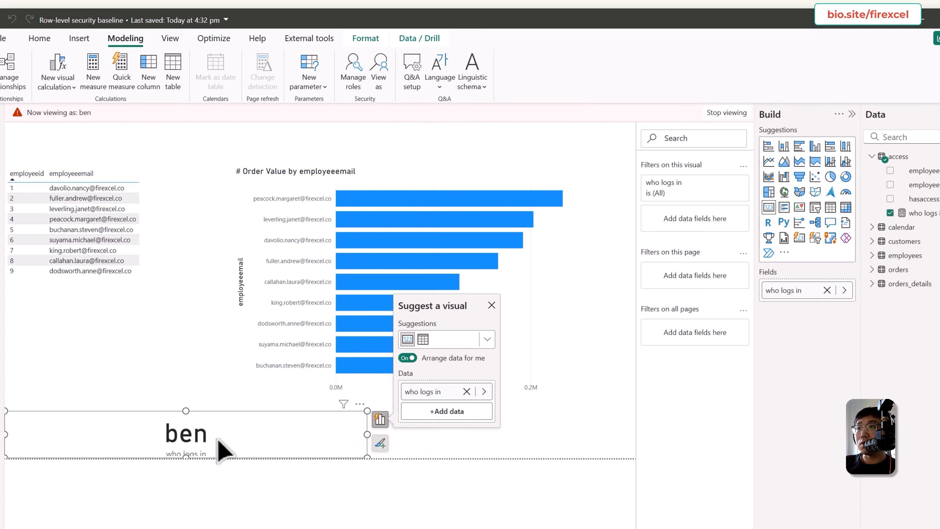
- Copy the employee email from the fifth row of the employee table
click(491, 305)
click(354, 65)
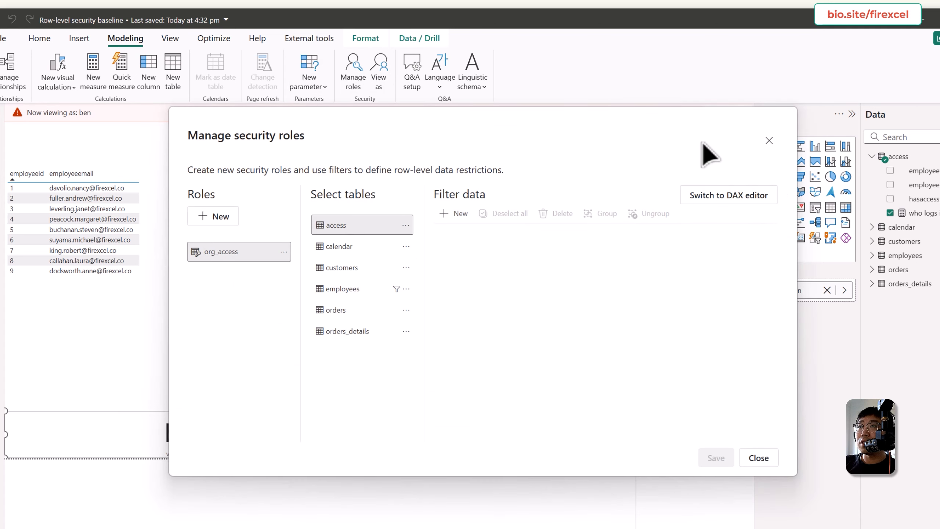
click(769, 141)
right_click(71, 233)
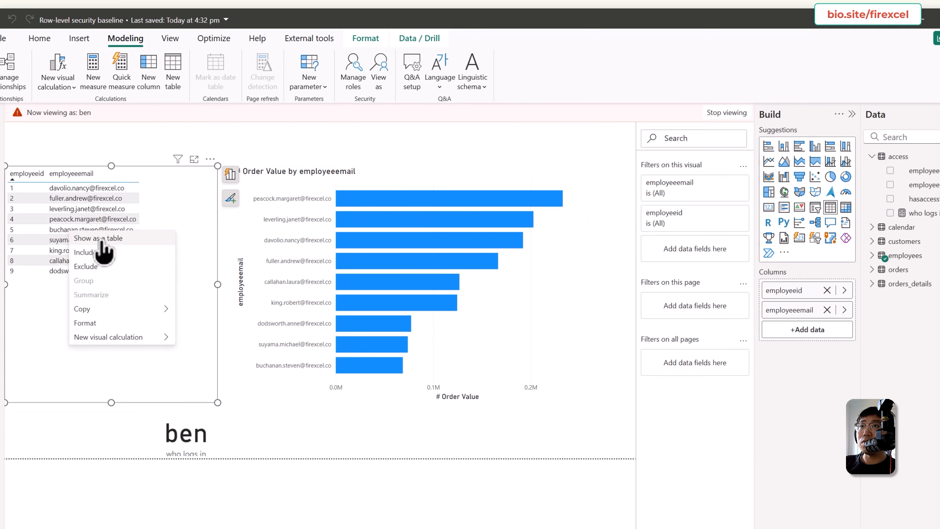
mouse_move(89, 309)
click(199, 310)
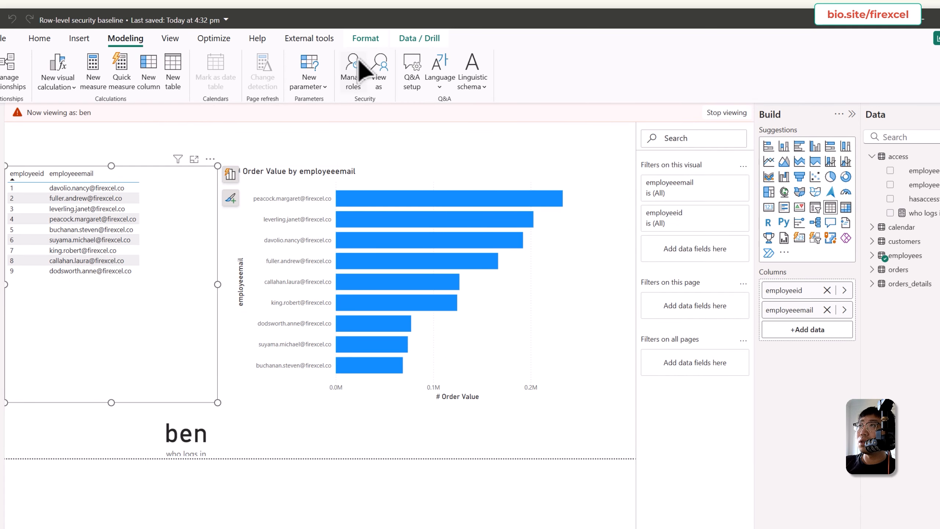
- Review the org_access role's DAX filter on the employees table, checking the hard-coded email it compares with
click(354, 69)
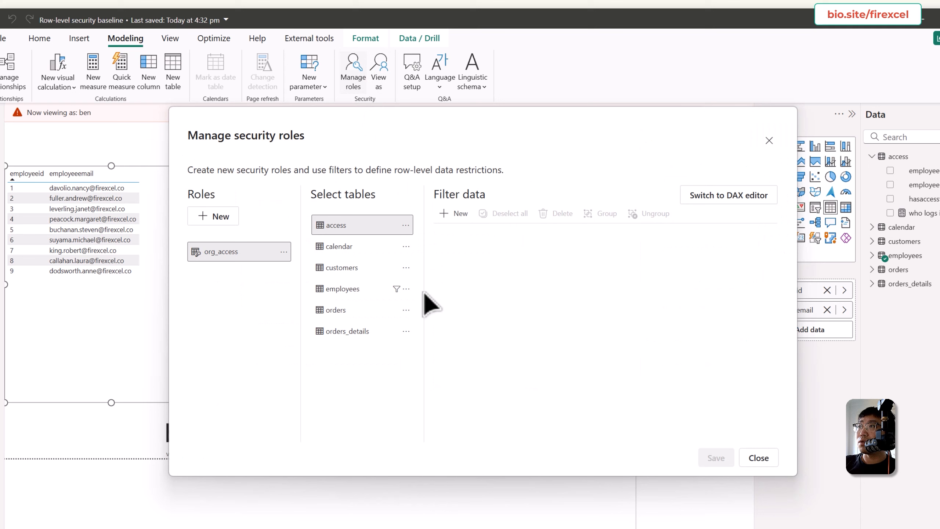
click(328, 293)
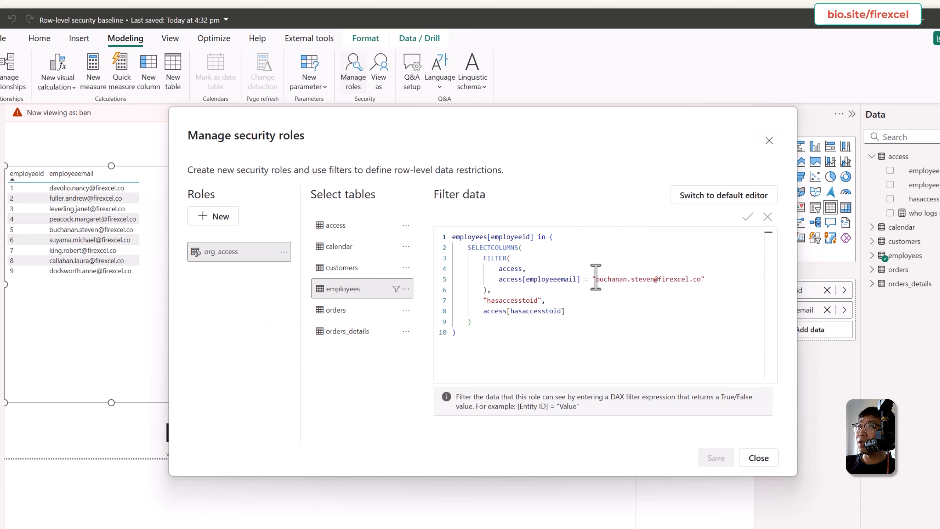
drag(596, 277, 697, 277)
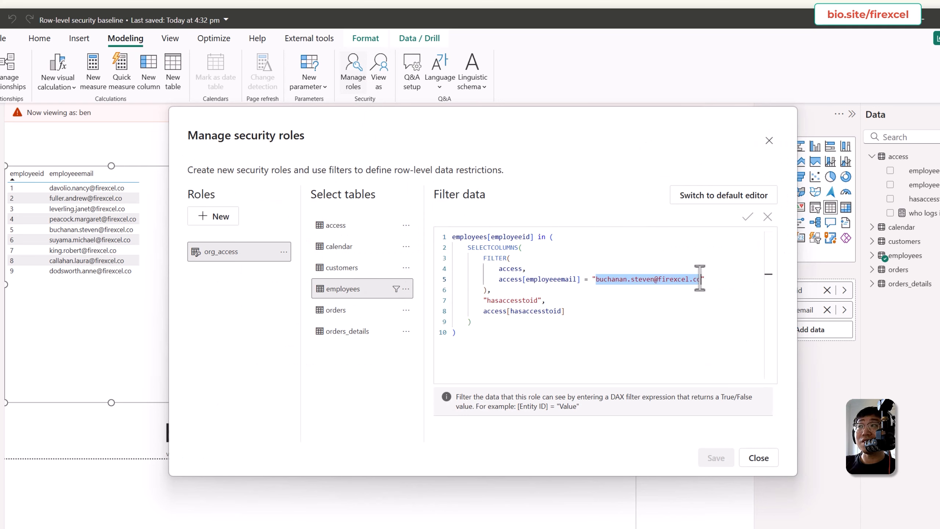
click(758, 457)
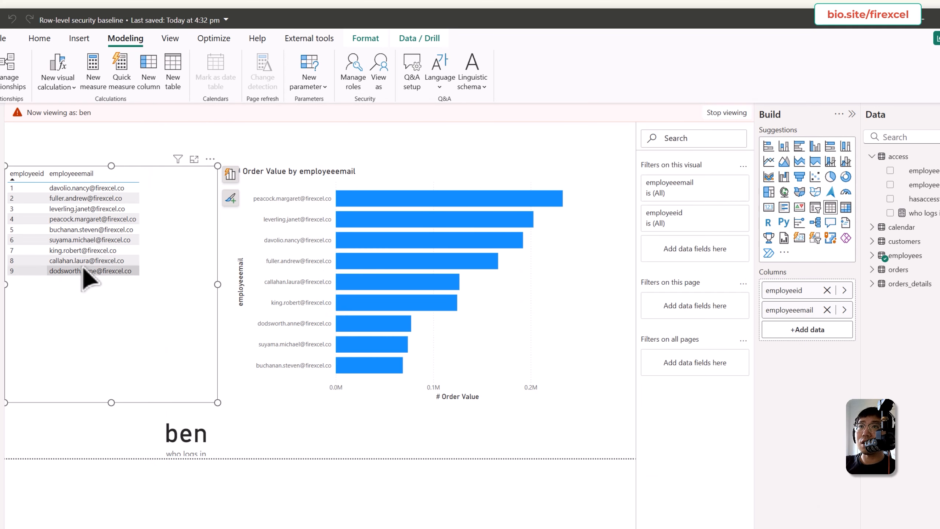
- View the report as another user with the copied employee email and the org_access role applied
click(373, 65)
click(396, 256)
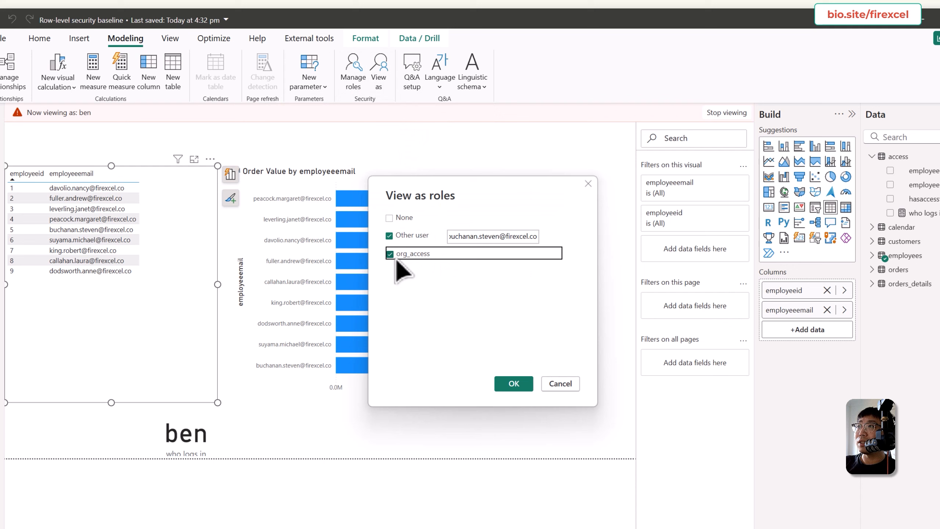
click(513, 384)
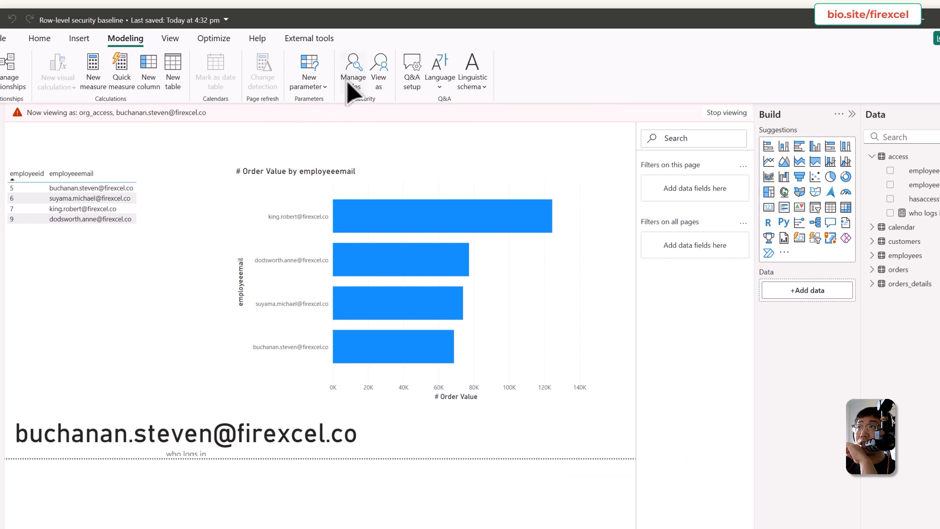
- Stop the current impersonation and view the report with the seventh-row employee's email and the org_access role applied
click(727, 112)
right_click(97, 256)
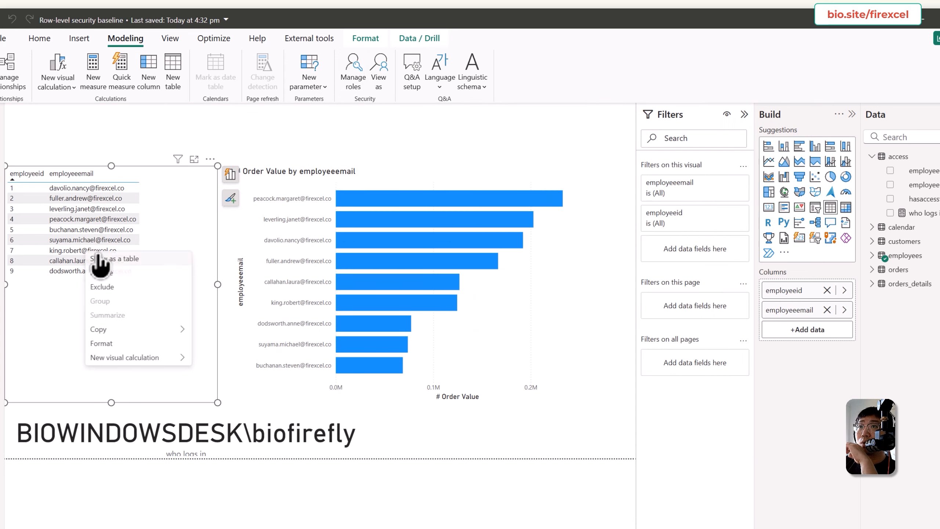
click(381, 67)
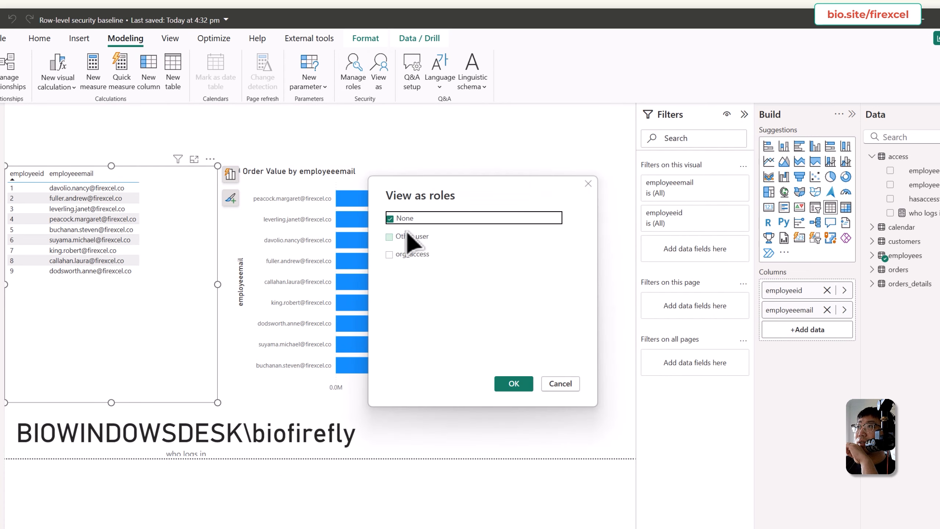
click(389, 236)
click(389, 254)
right_click(472, 237)
click(510, 294)
key(Return)
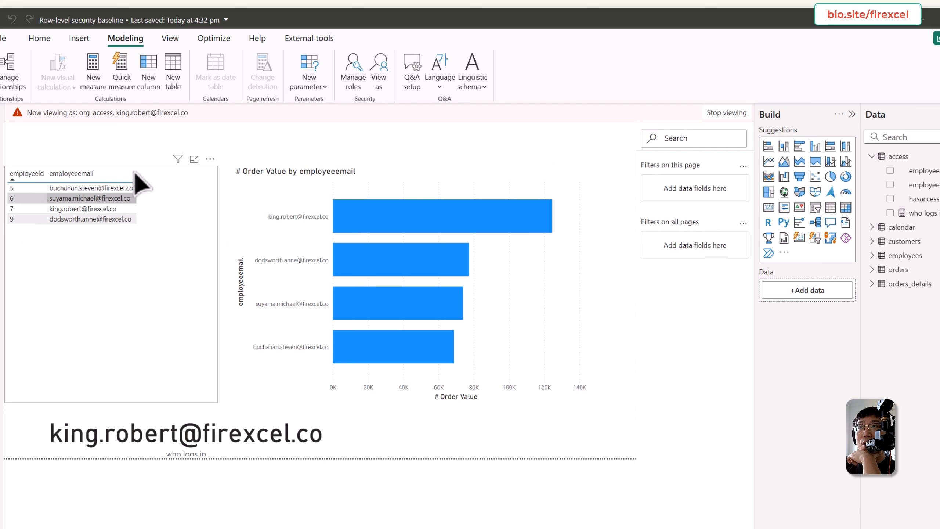
- Replace the hard-coded email in the org_access role's employees filter with USERPRINCIPALNAME() and save the role
click(354, 70)
click(342, 292)
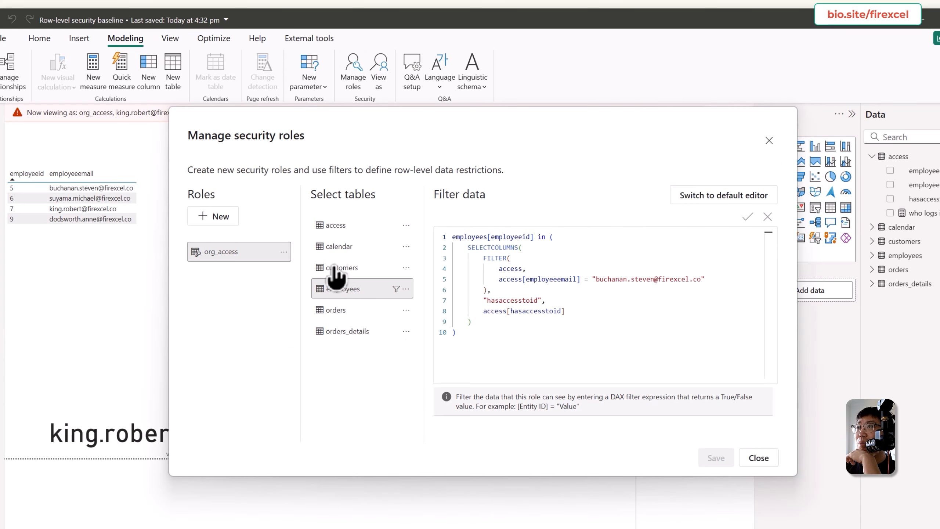
drag(594, 279, 720, 279)
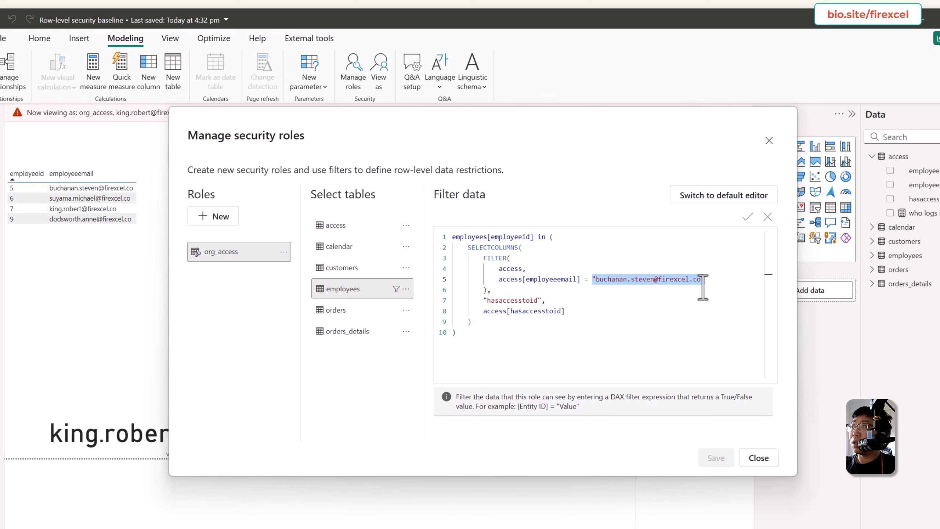
text(use)
key(Down)
key(Down)
key(Down)
key(Down)
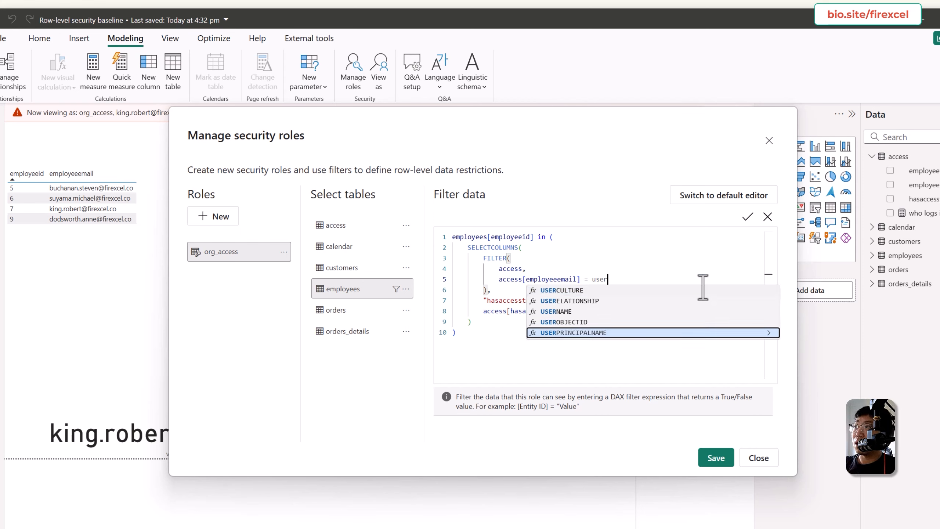
key(Tab)
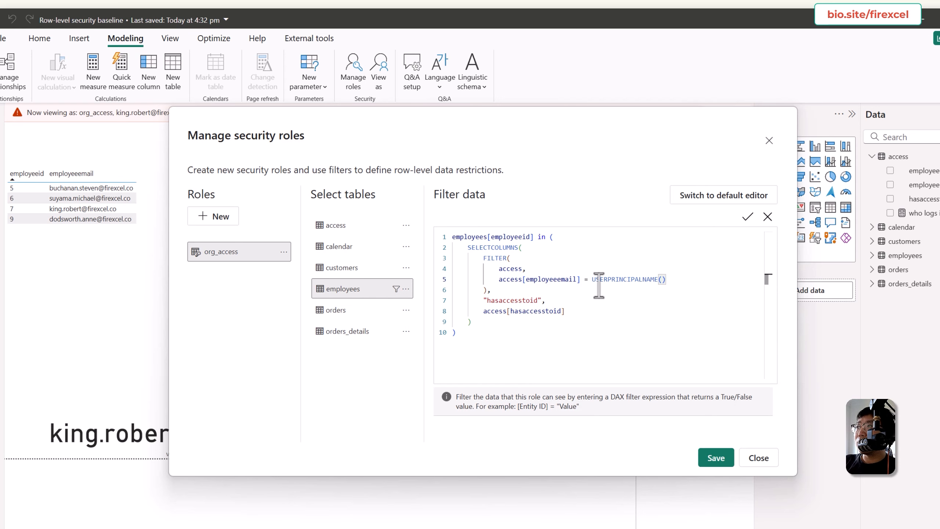
click(716, 458)
click(768, 141)
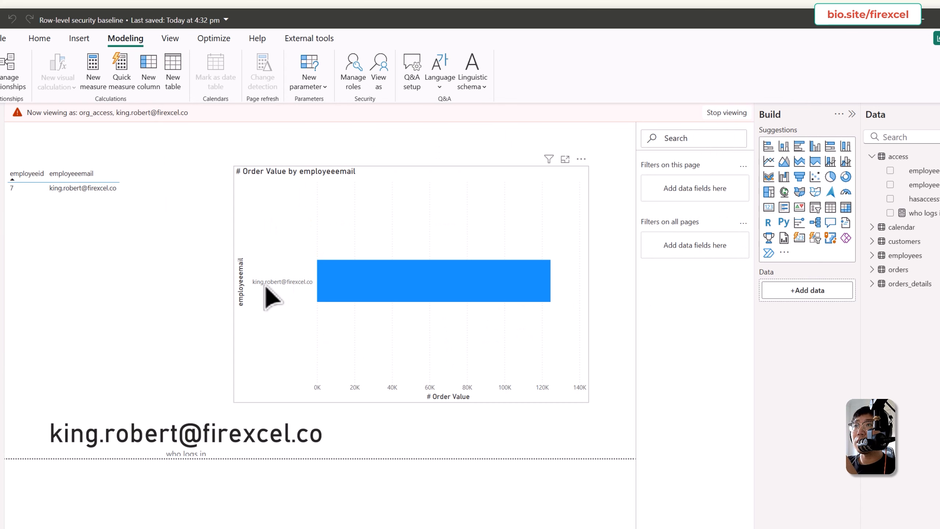
- Stop viewing as the other user and copy the employee email from the first row of the table
click(727, 113)
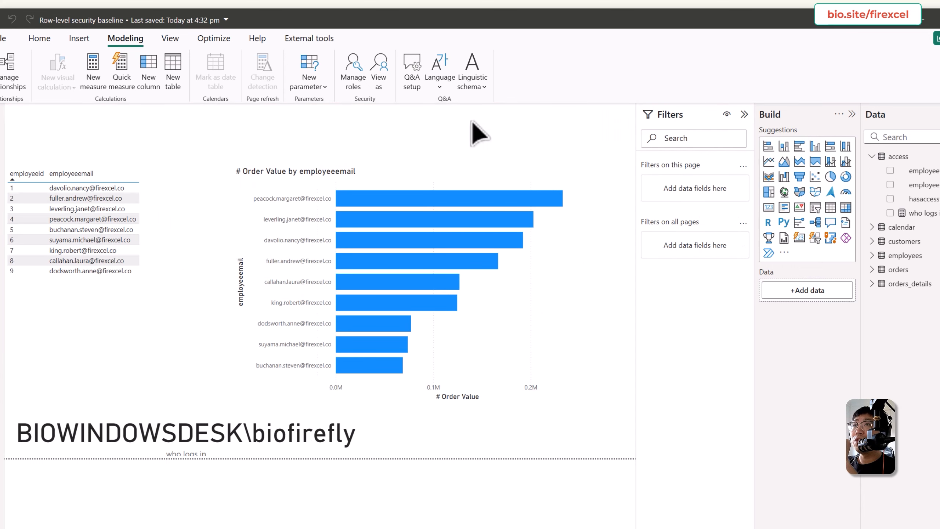
right_click(84, 190)
mouse_move(126, 267)
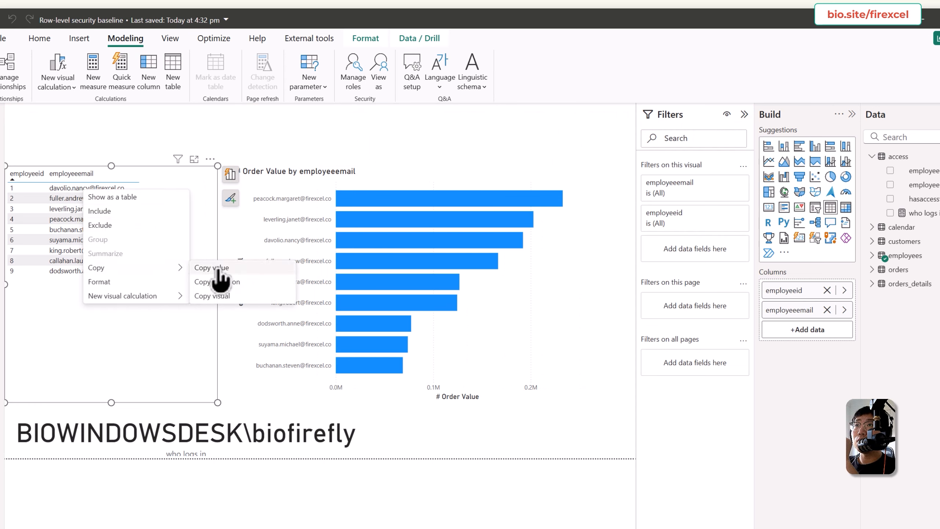
click(219, 268)
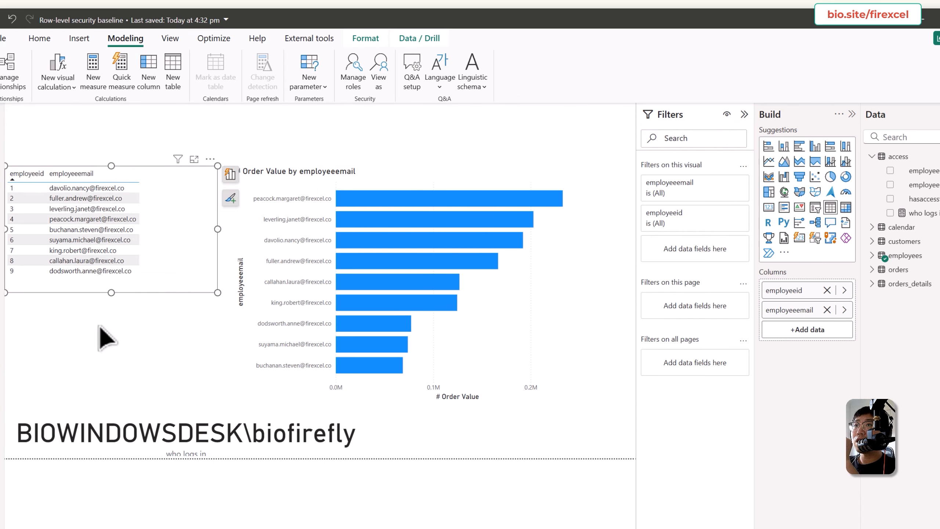
- Shorten the employee table and add a table below it with employeeid, employeeemail and hasaccesstoid from access
key(Escape)
click(890, 184)
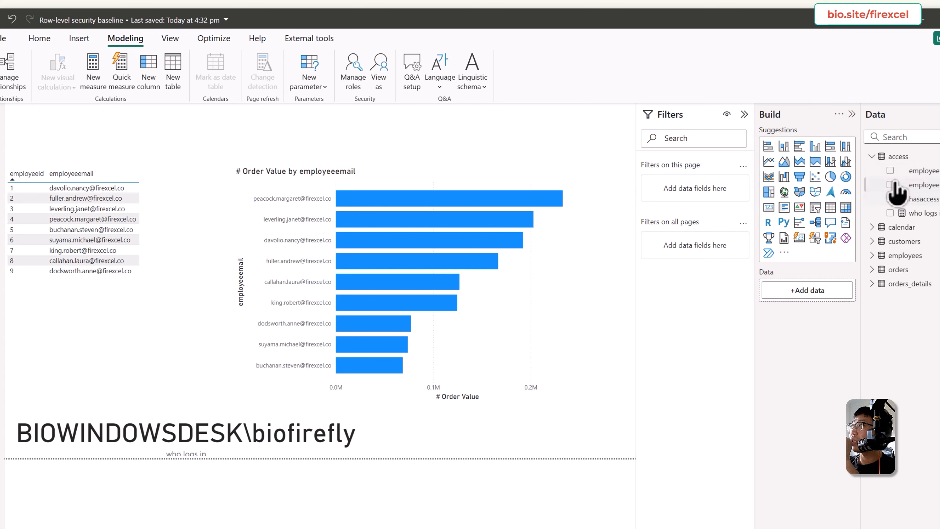
click(890, 171)
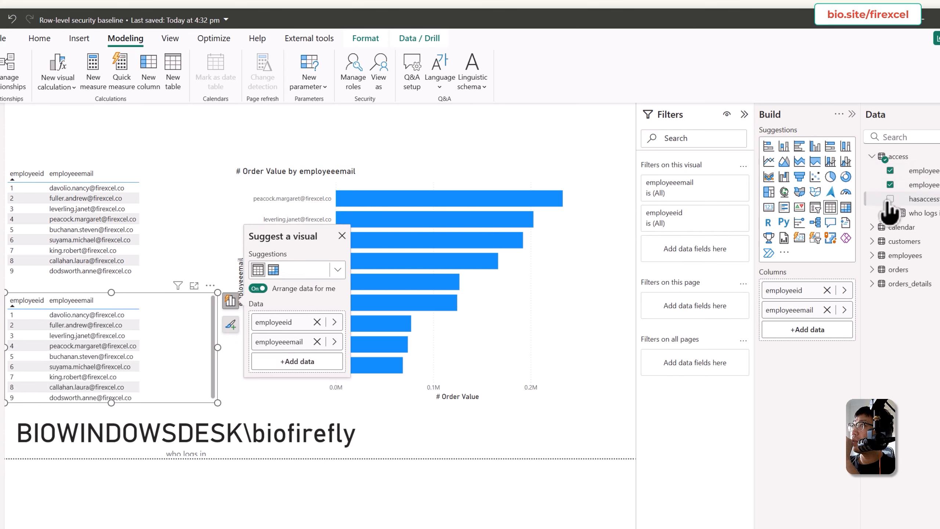
click(891, 199)
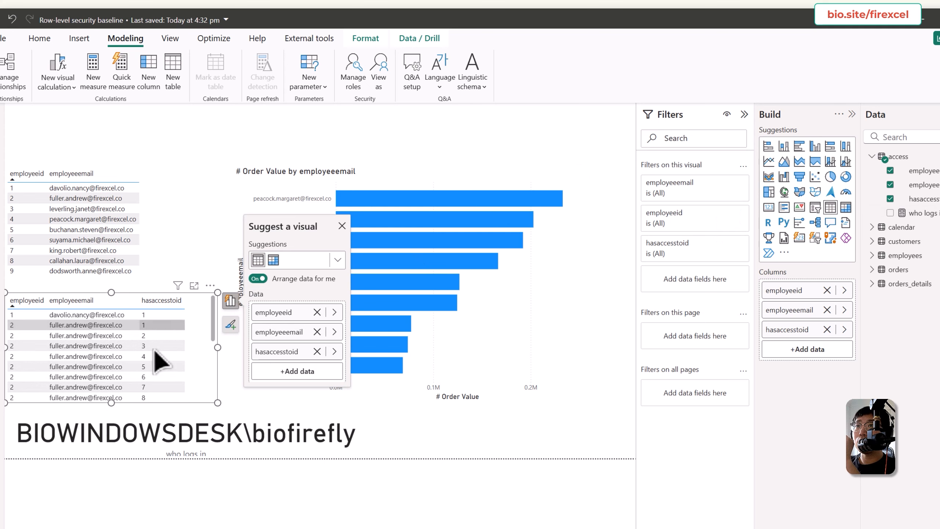
click(342, 226)
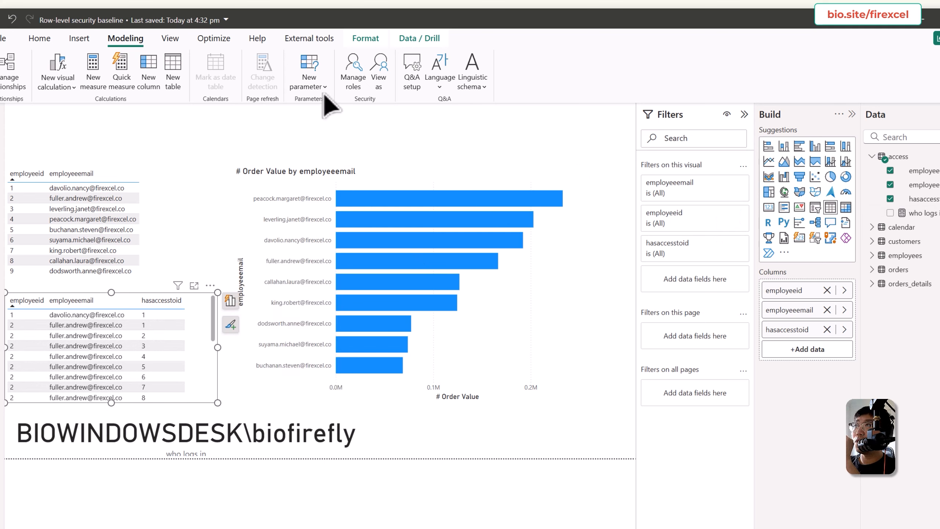
- View the report with the first-row employee's copied email as the other user and the org_access role applied
click(378, 72)
click(397, 235)
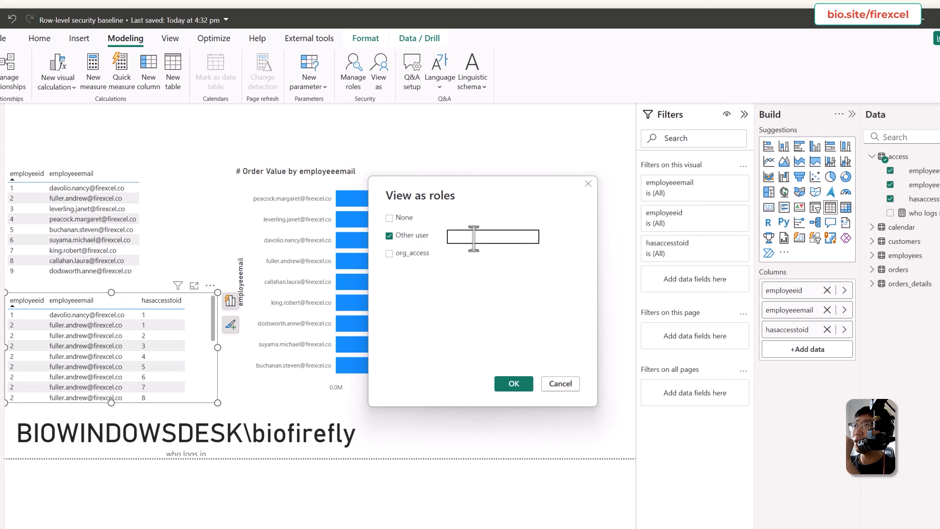
right_click(475, 237)
click(503, 293)
click(399, 252)
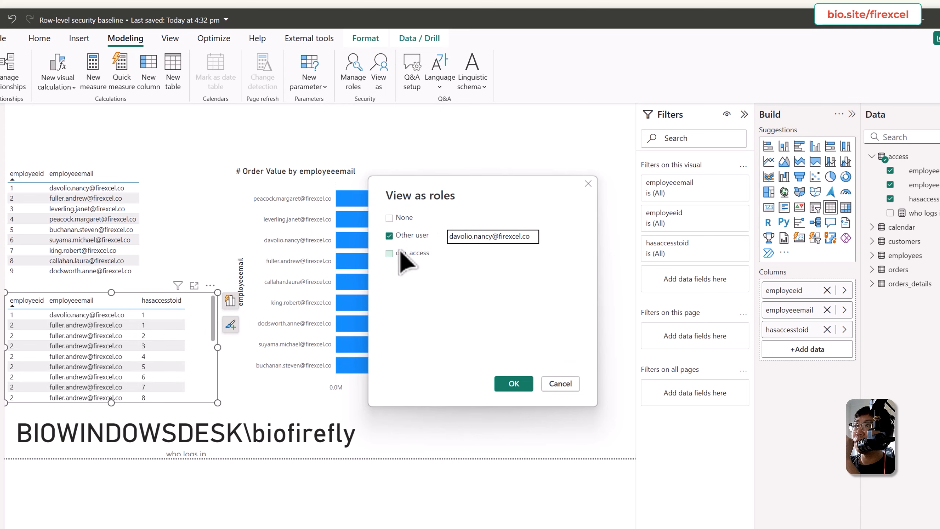
click(513, 384)
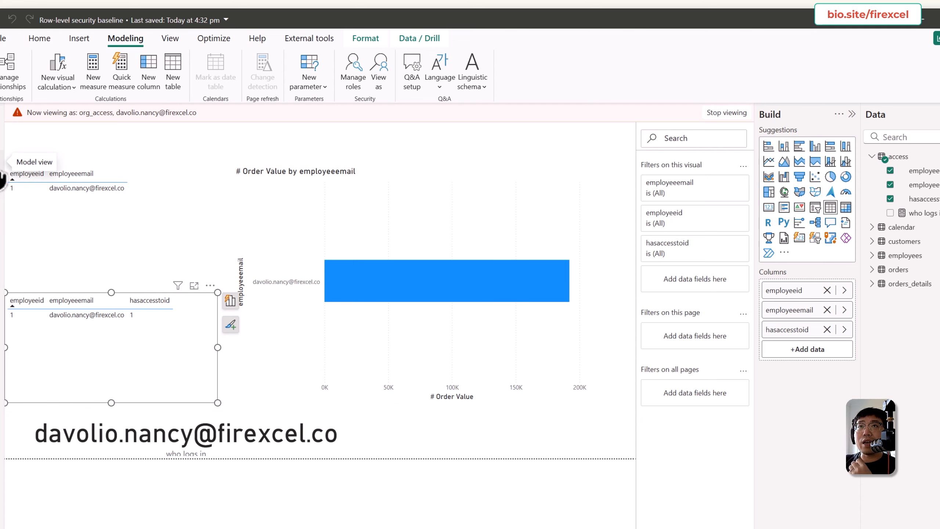
- Examine the relationships between access, employees, orders and orders_details in the model view, collapsing the formula bar
click(2, 177)
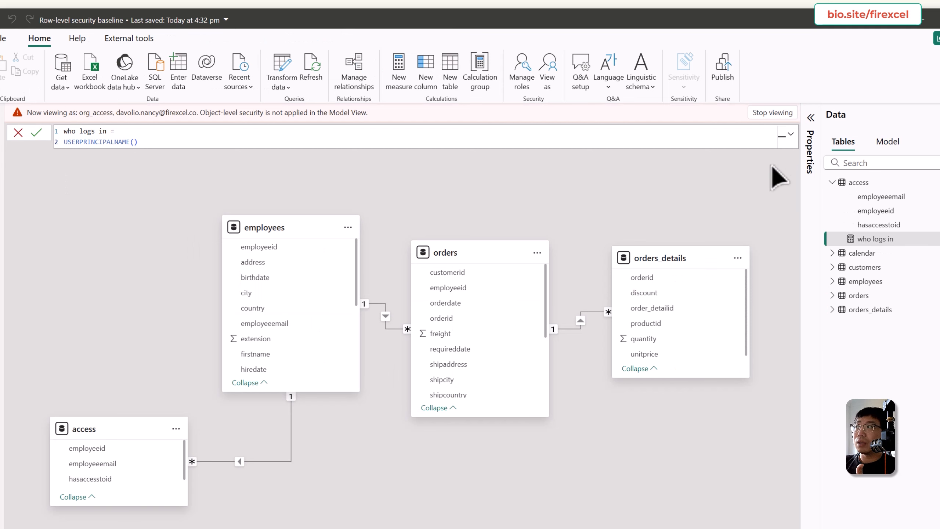
click(791, 135)
click(791, 134)
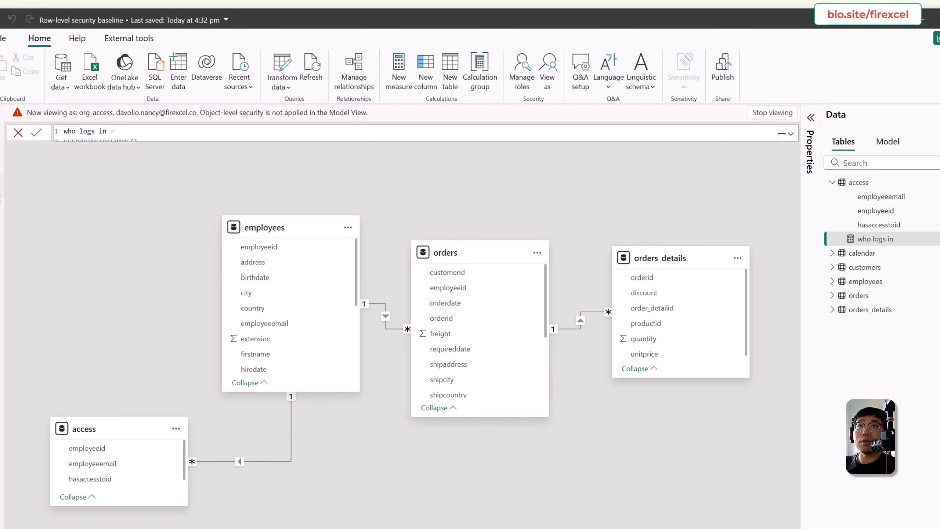
click(2, 190)
click(3, 124)
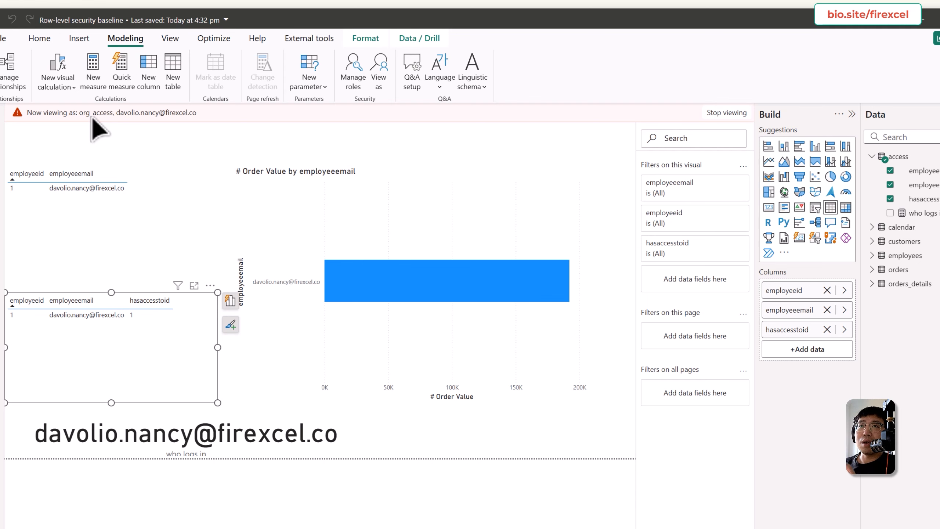
click(2, 165)
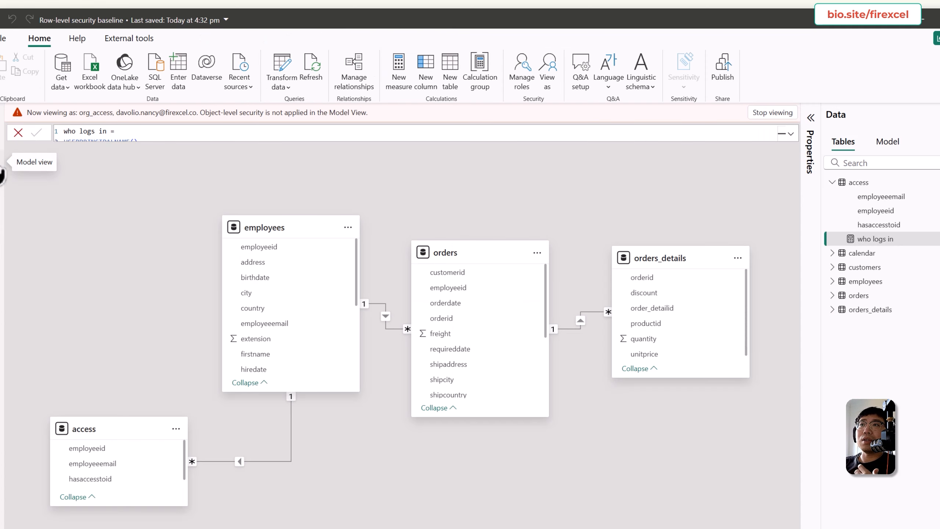